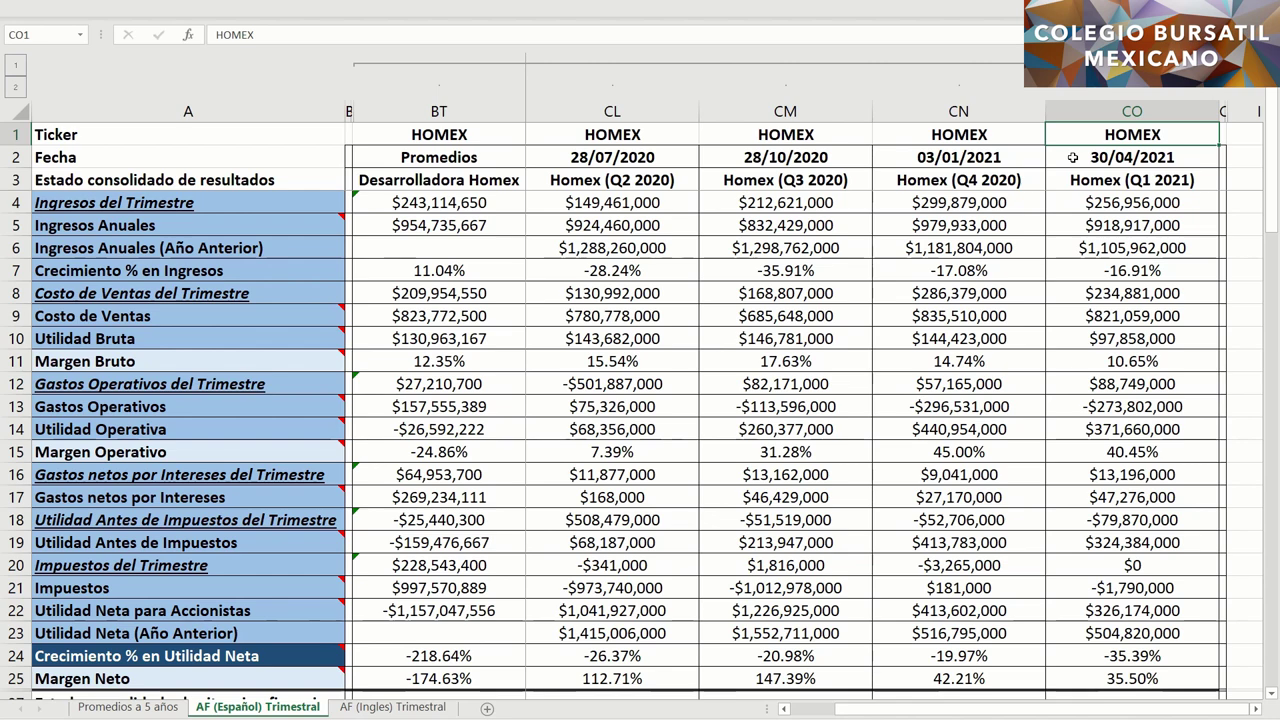
Step: Examine the Q1 2021 column, the Q2 to Q4 2020 columns, and the Promedios column of the Homex quarterly sheet
left_click(1071, 116)
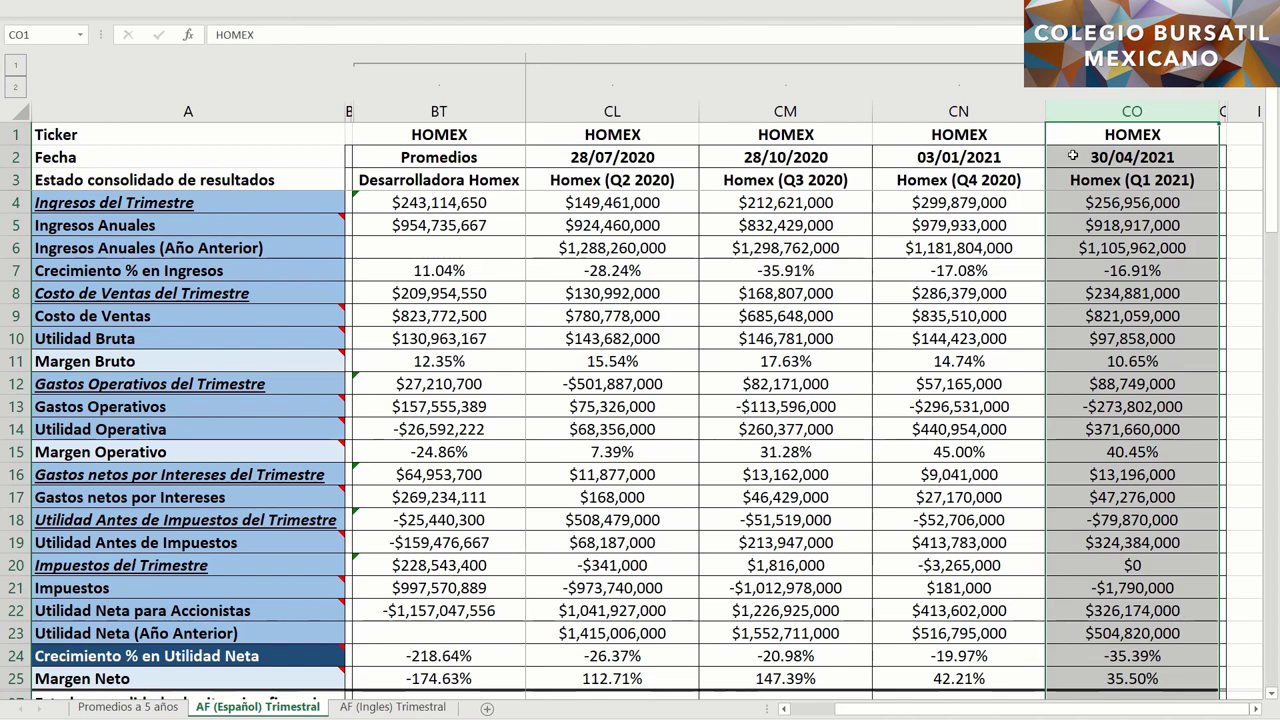
left_click(1072, 154)
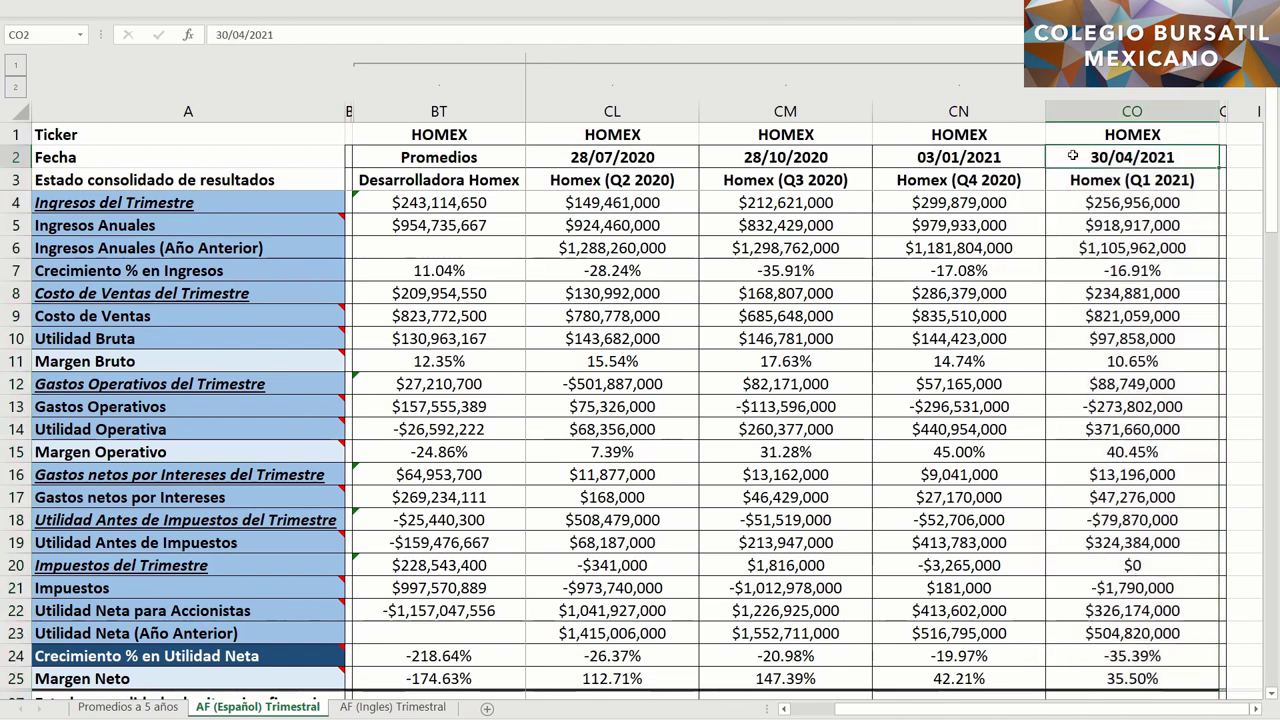
left_click_drag(640, 111, 902, 111)
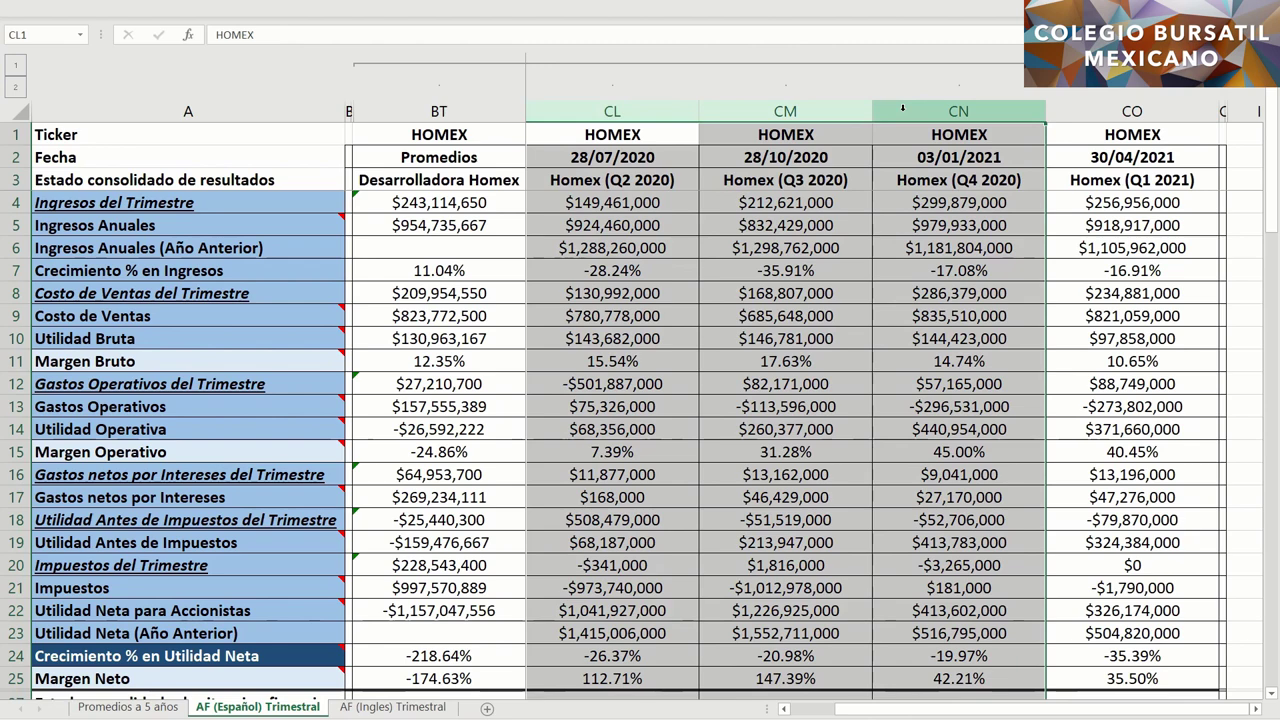
left_click(691, 179)
left_click(722, 178)
left_click(884, 178)
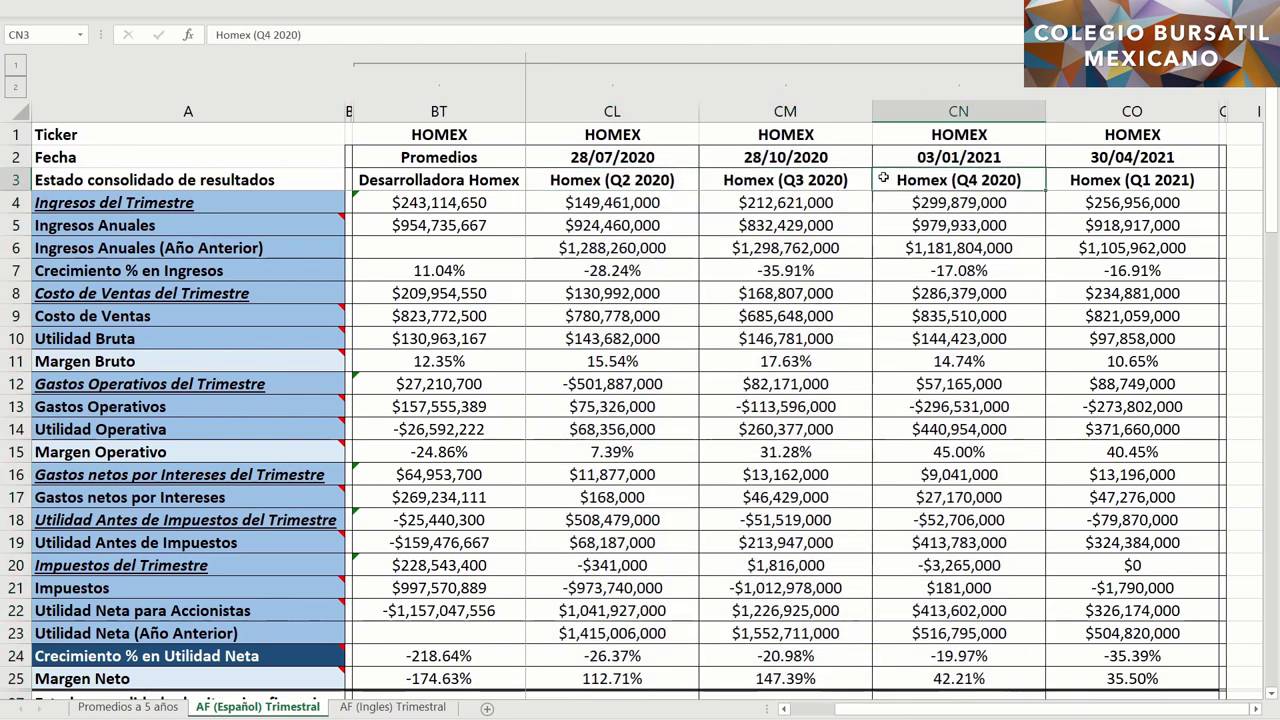
left_click(479, 113)
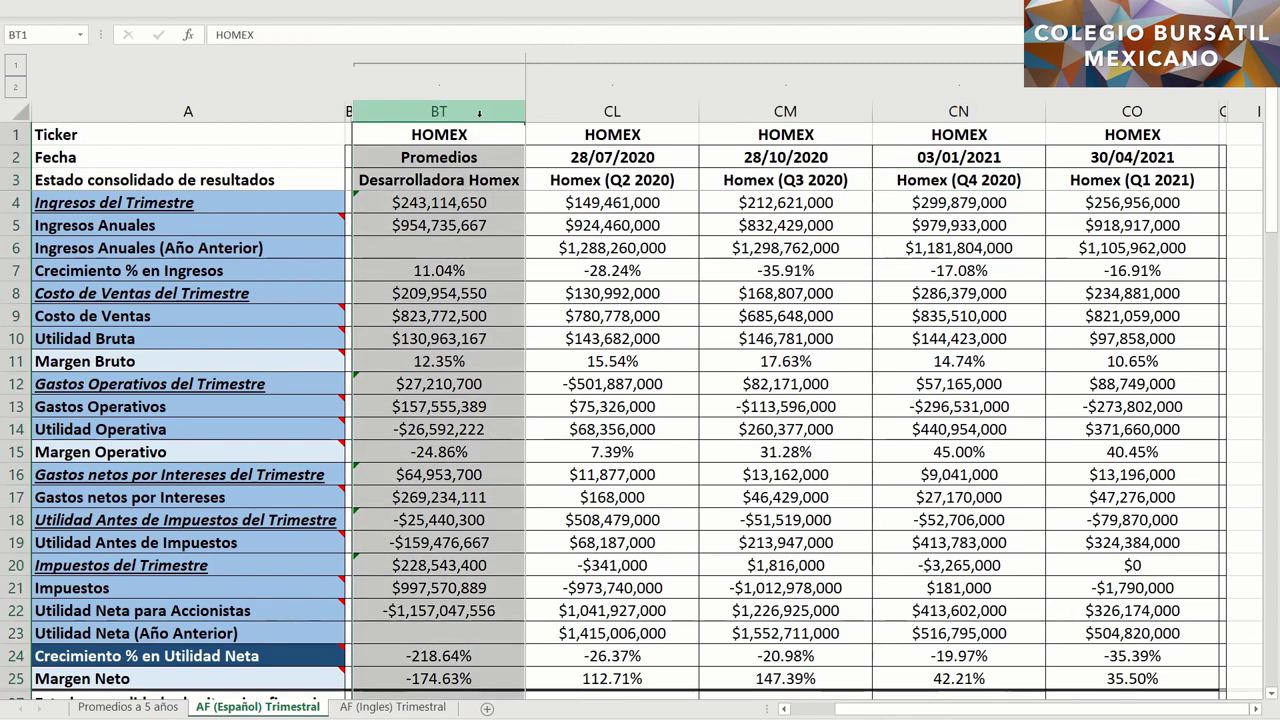
Step: Highlight Ingresos del Trimestre for Q1 2021 and Q2 to Q4 2020, together with its average, for comparison
left_click(1063, 199)
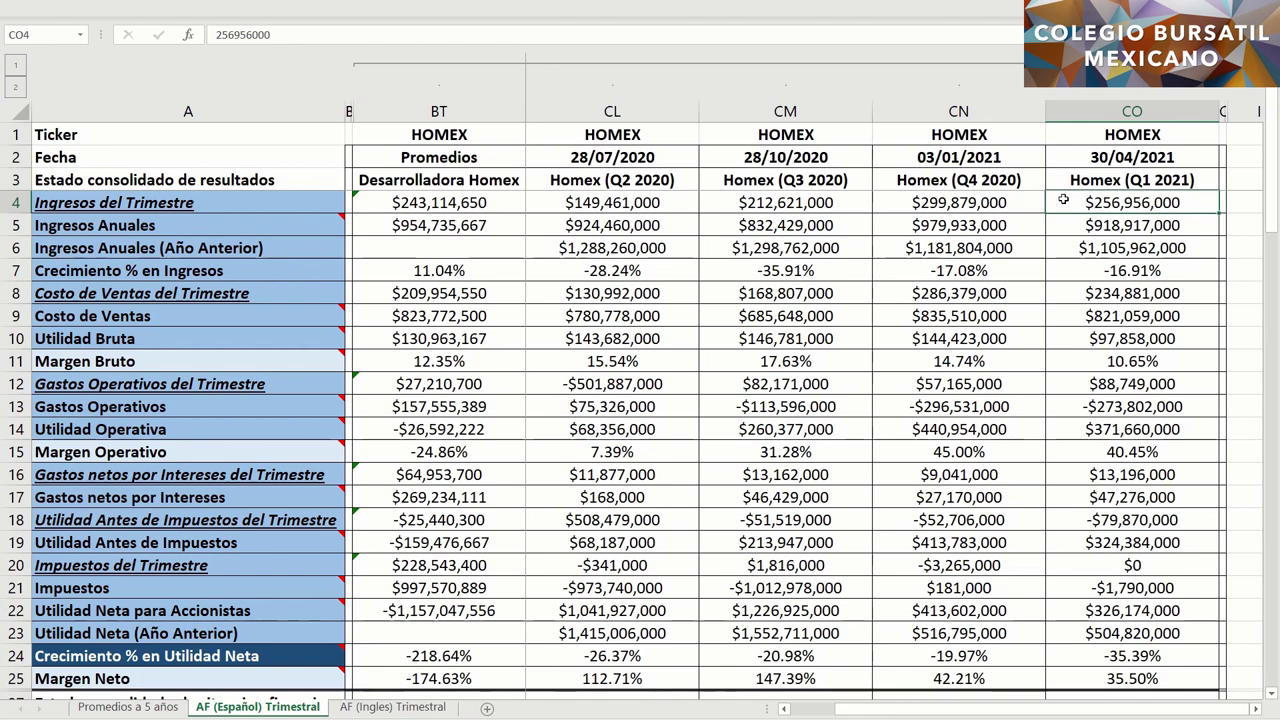
left_click(892, 200)
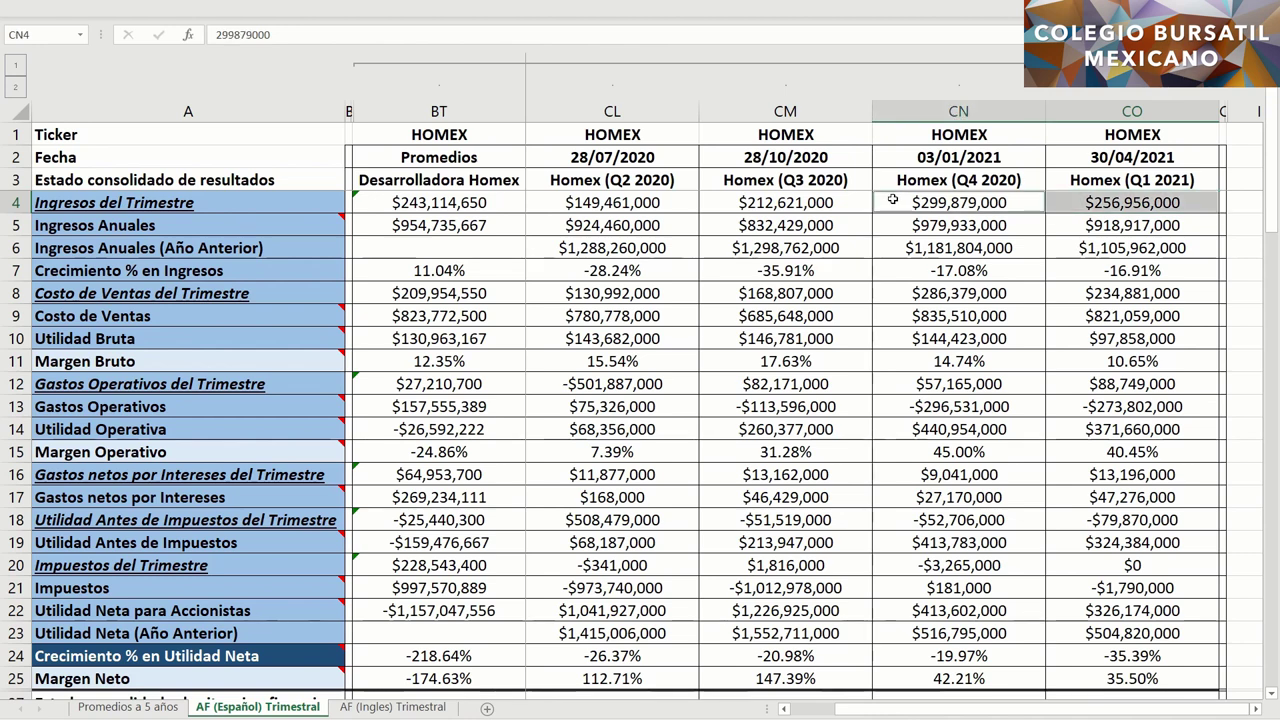
left_click(686, 203, "ctrl")
left_click(720, 203, "ctrl")
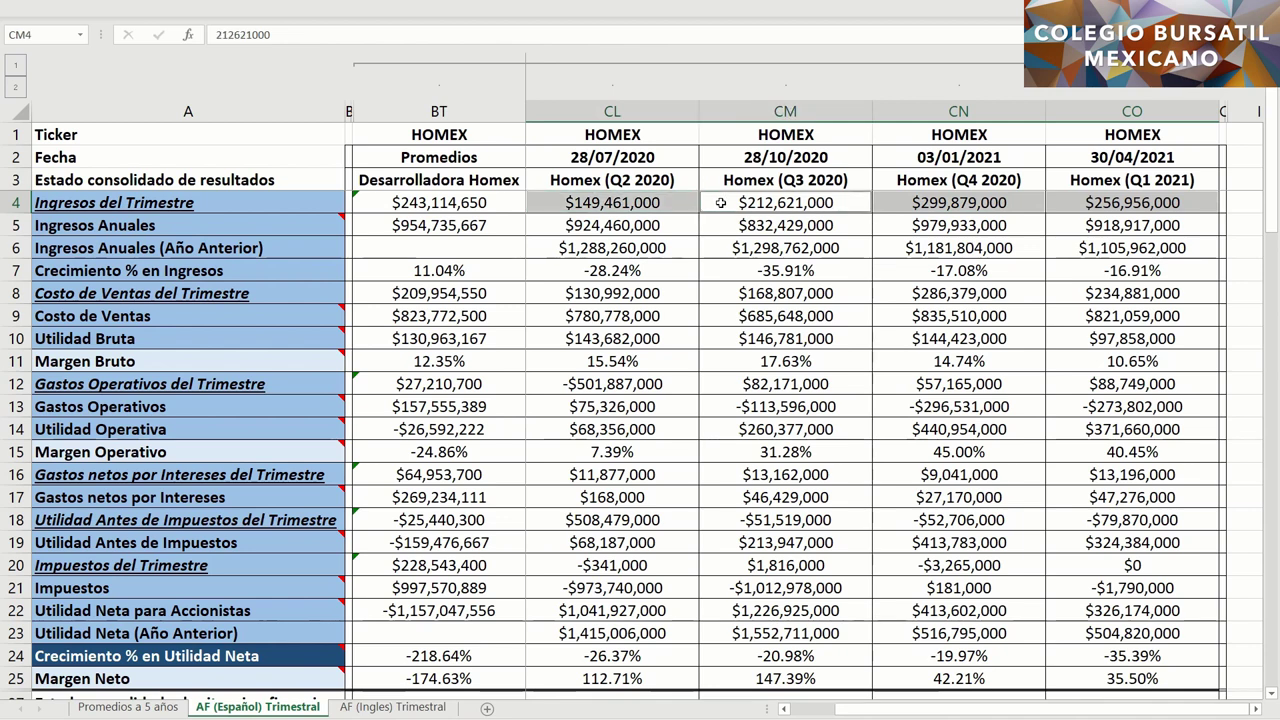
left_click(514, 203, "ctrl")
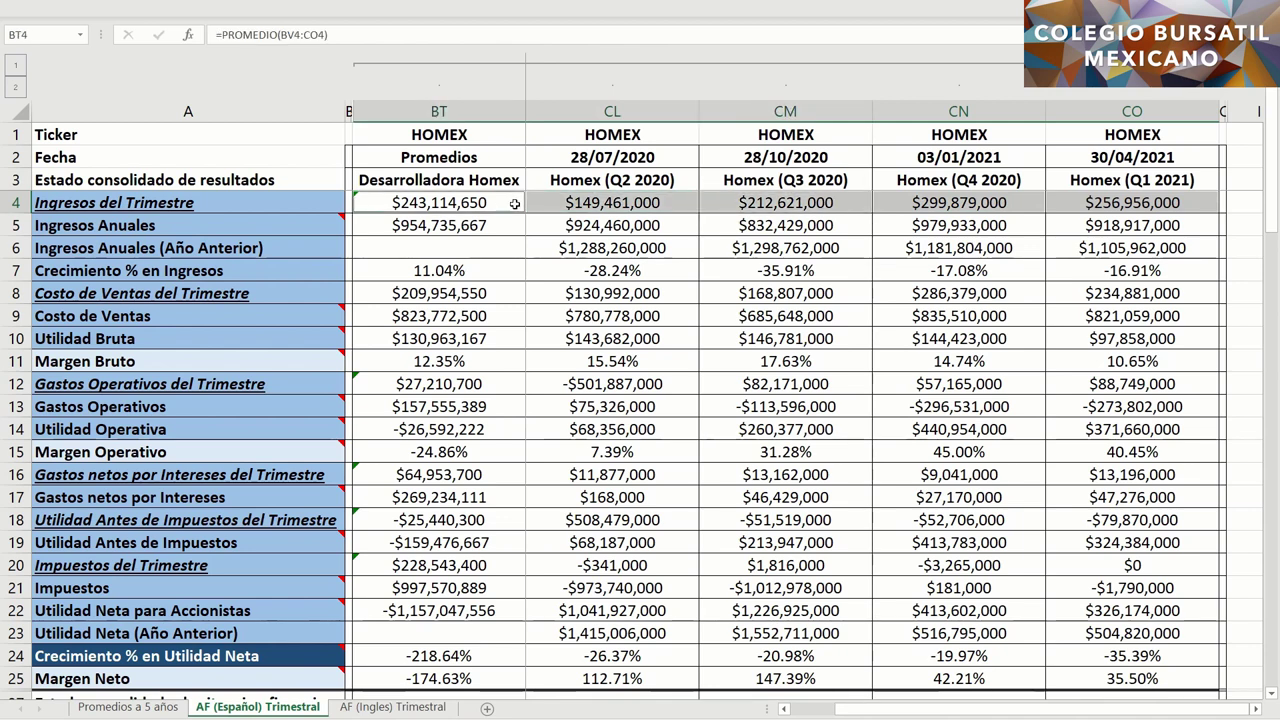
Step: Add the Ingresos Anuales figures of all four quarters and their average to the highlighted cells for comparison
left_click(1065, 224, "ctrl")
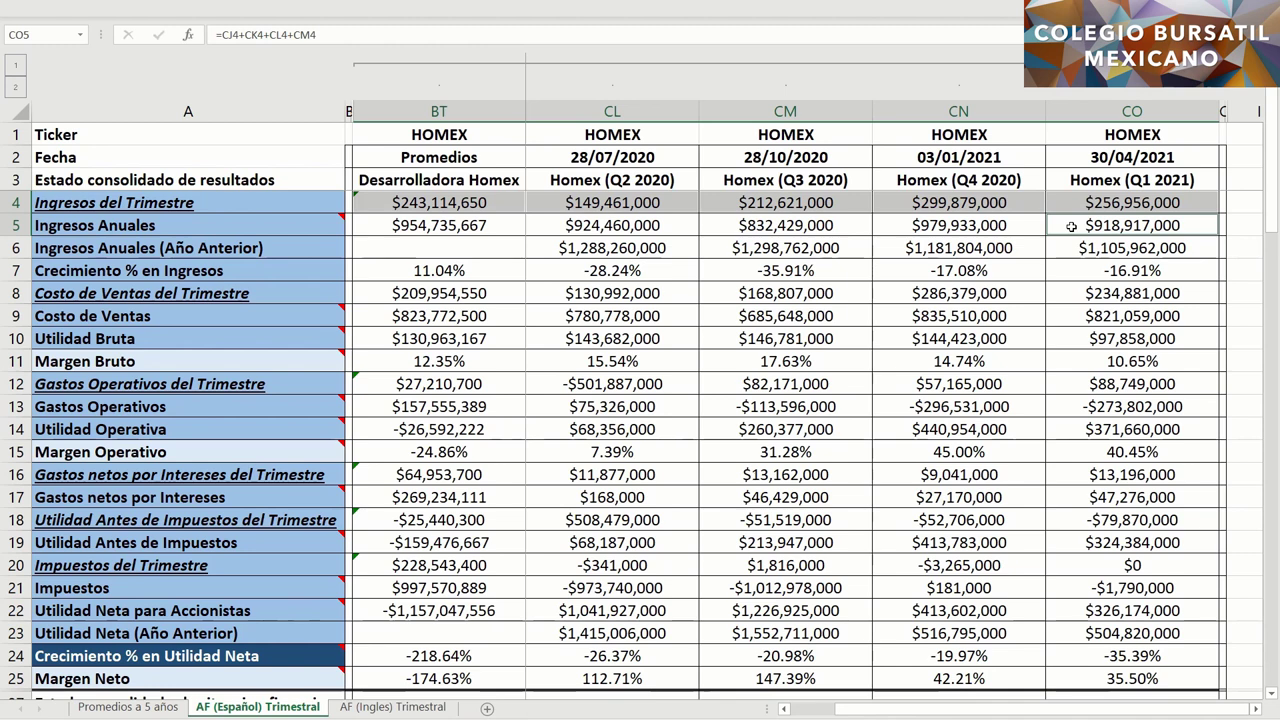
left_click(857, 226, "ctrl")
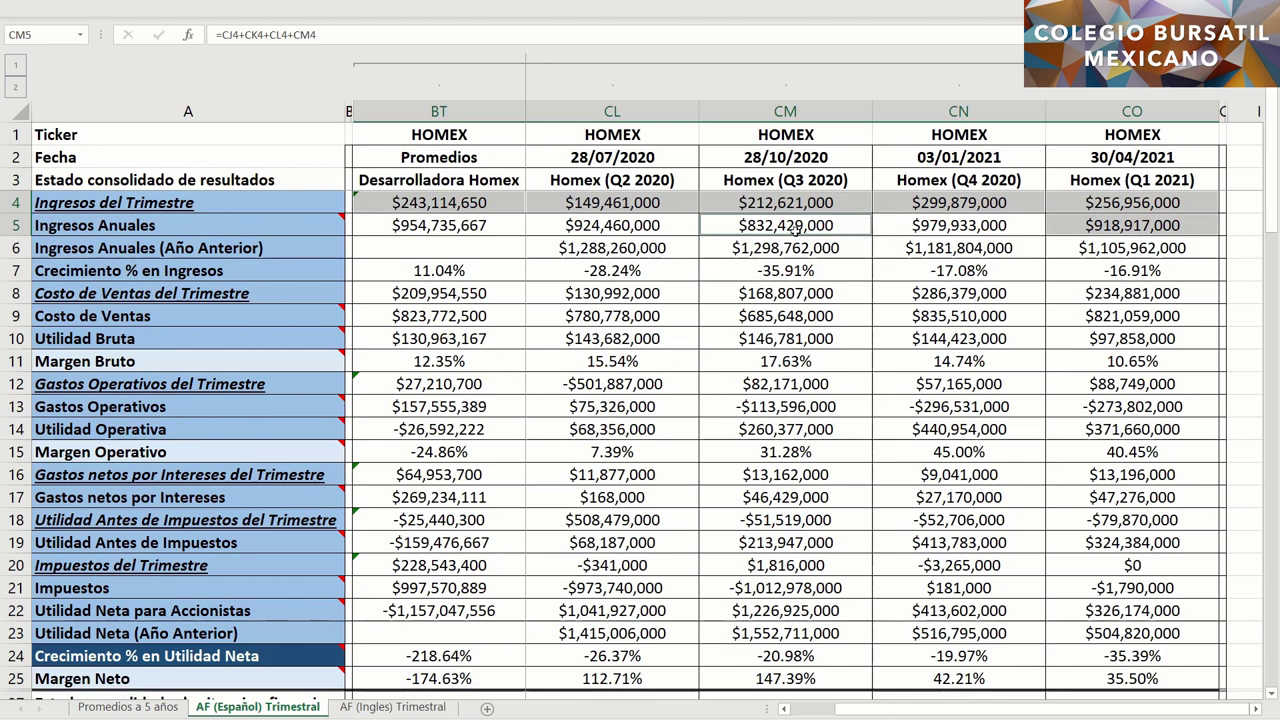
key("Right")
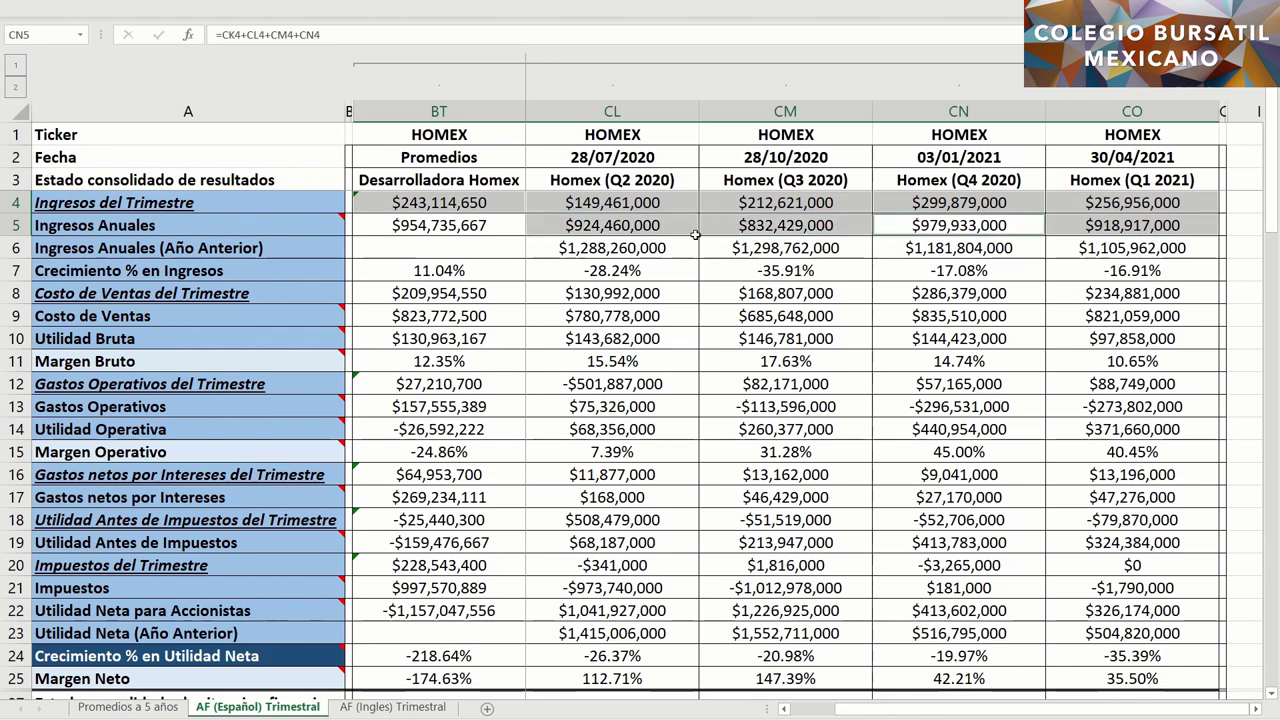
left_click(500, 224)
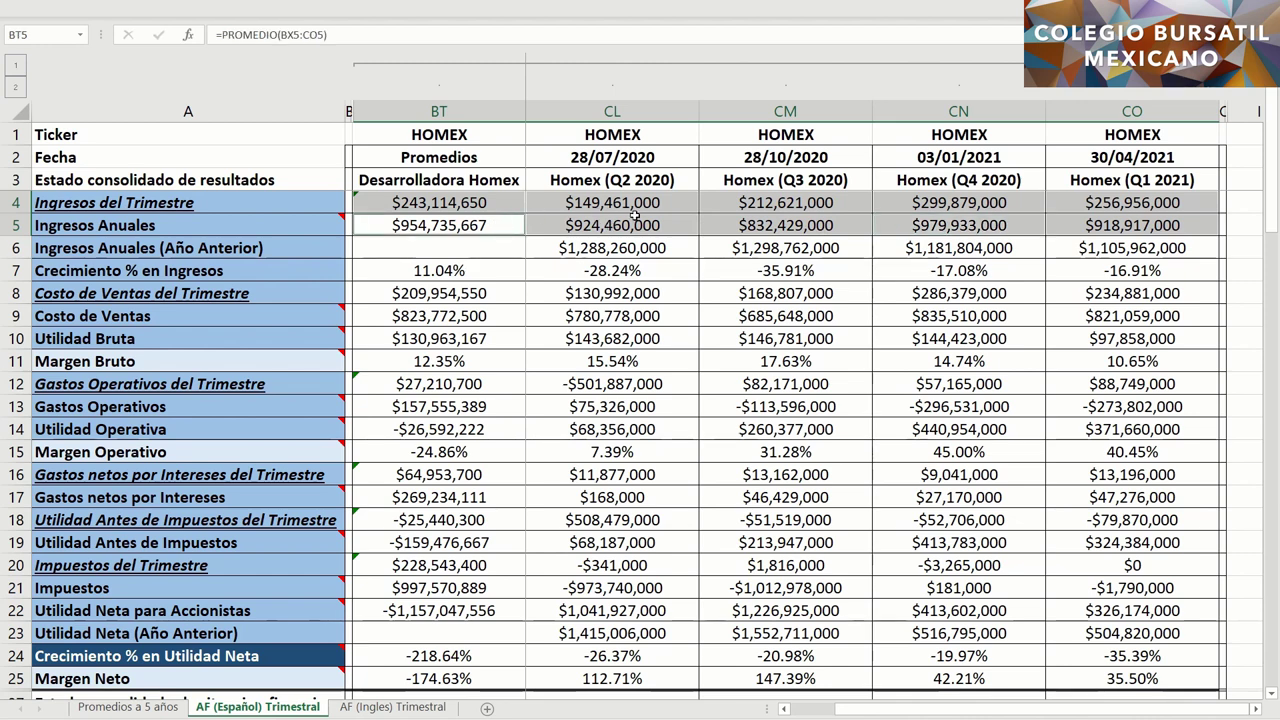
Step: Examine the Q1 2021 prior-year revenue and compare Crecimiento % en Ingresos across the four quarters and the average
left_click(1059, 248)
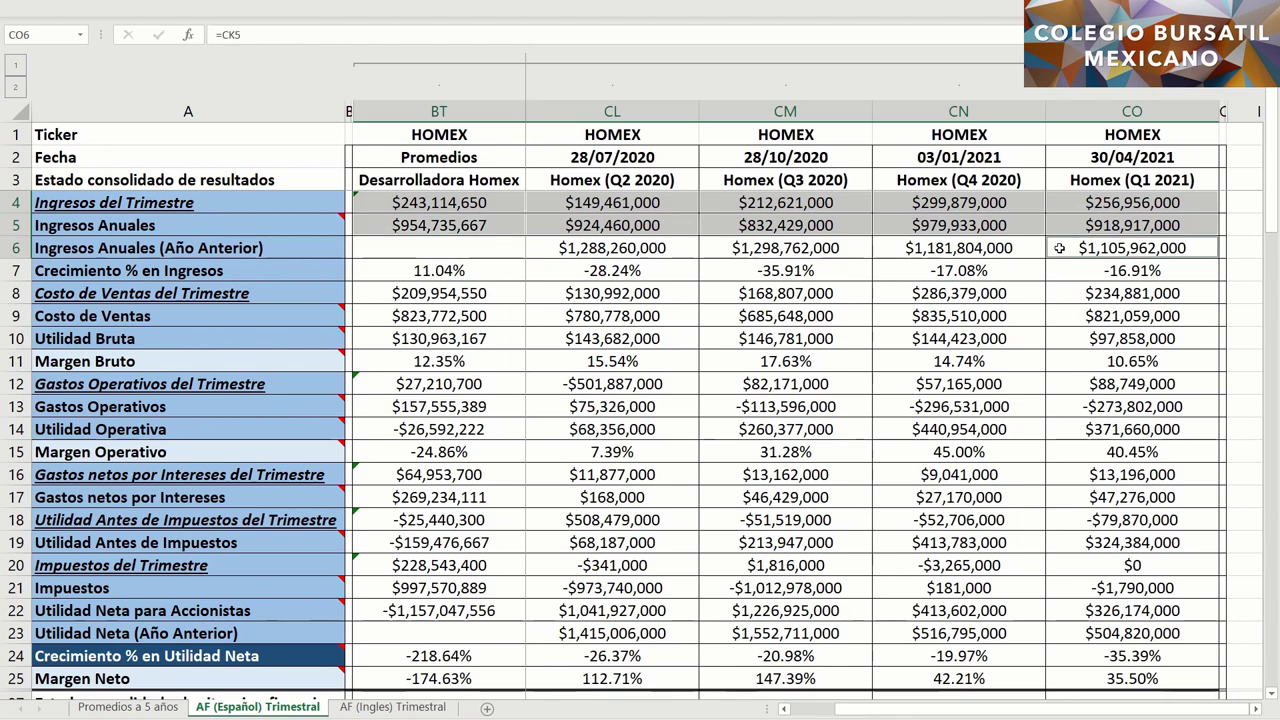
left_click(1069, 268)
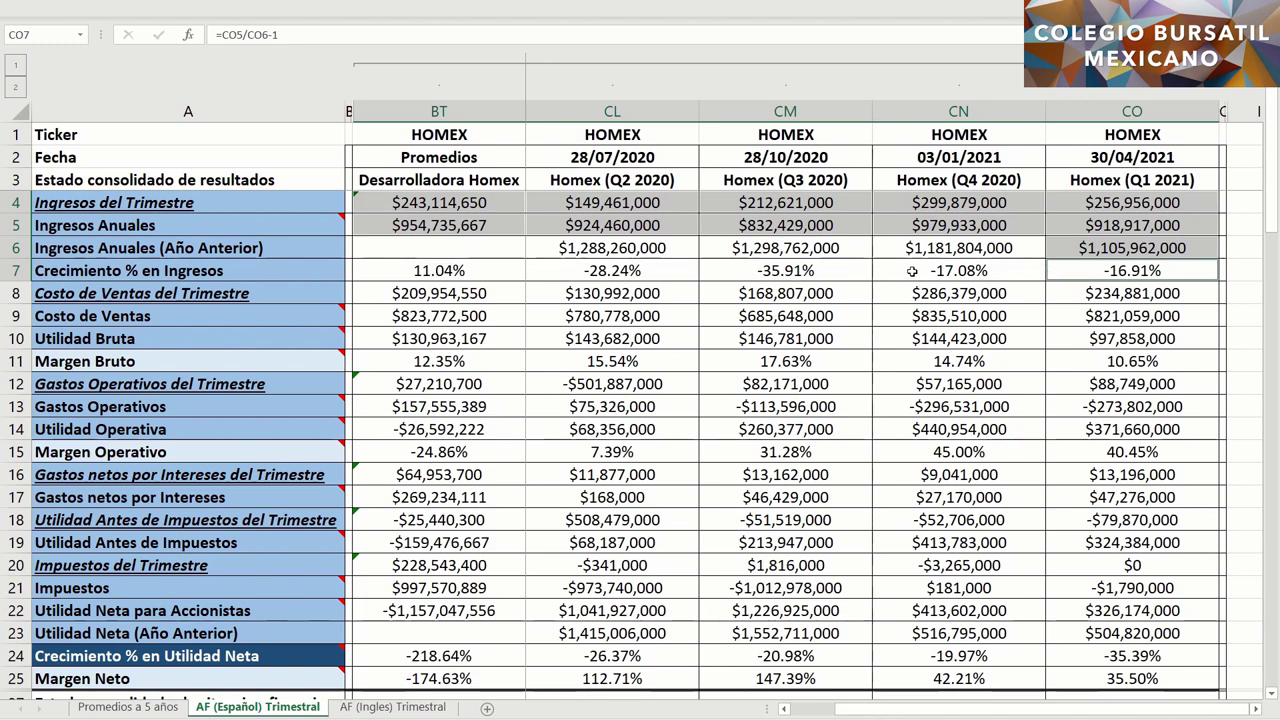
left_click_drag(912, 271, 657, 266)
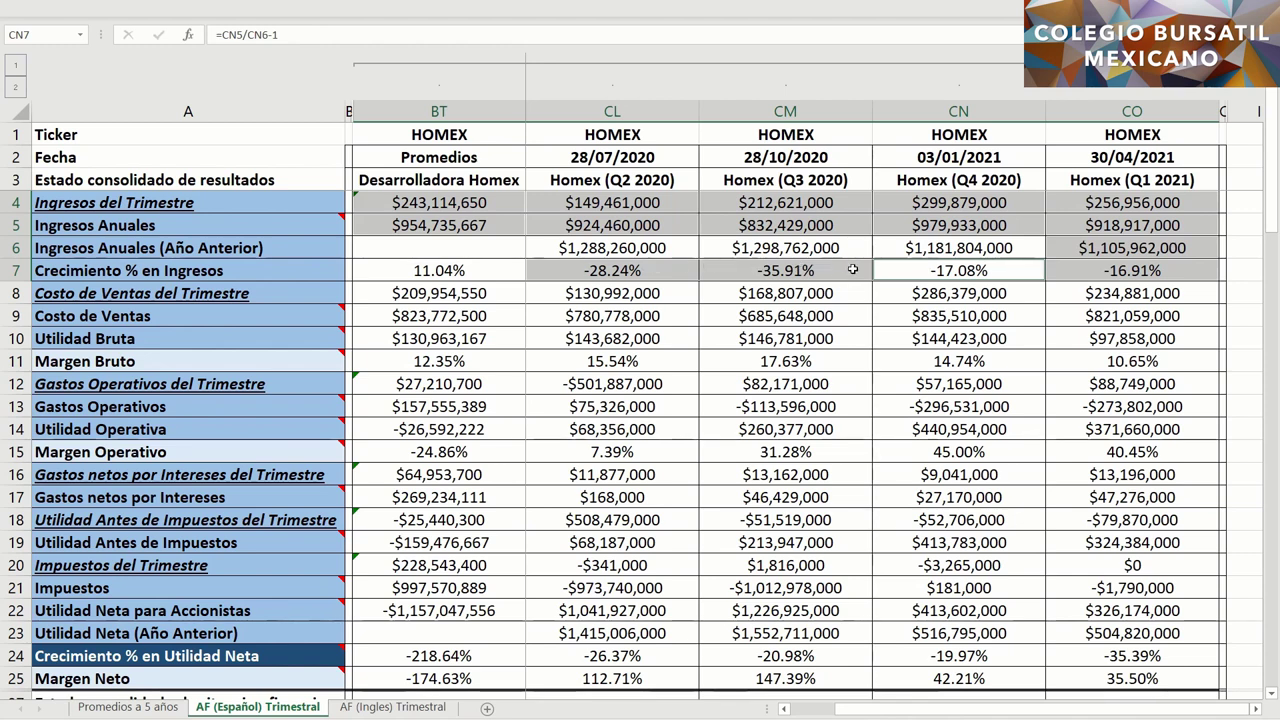
left_click(500, 269)
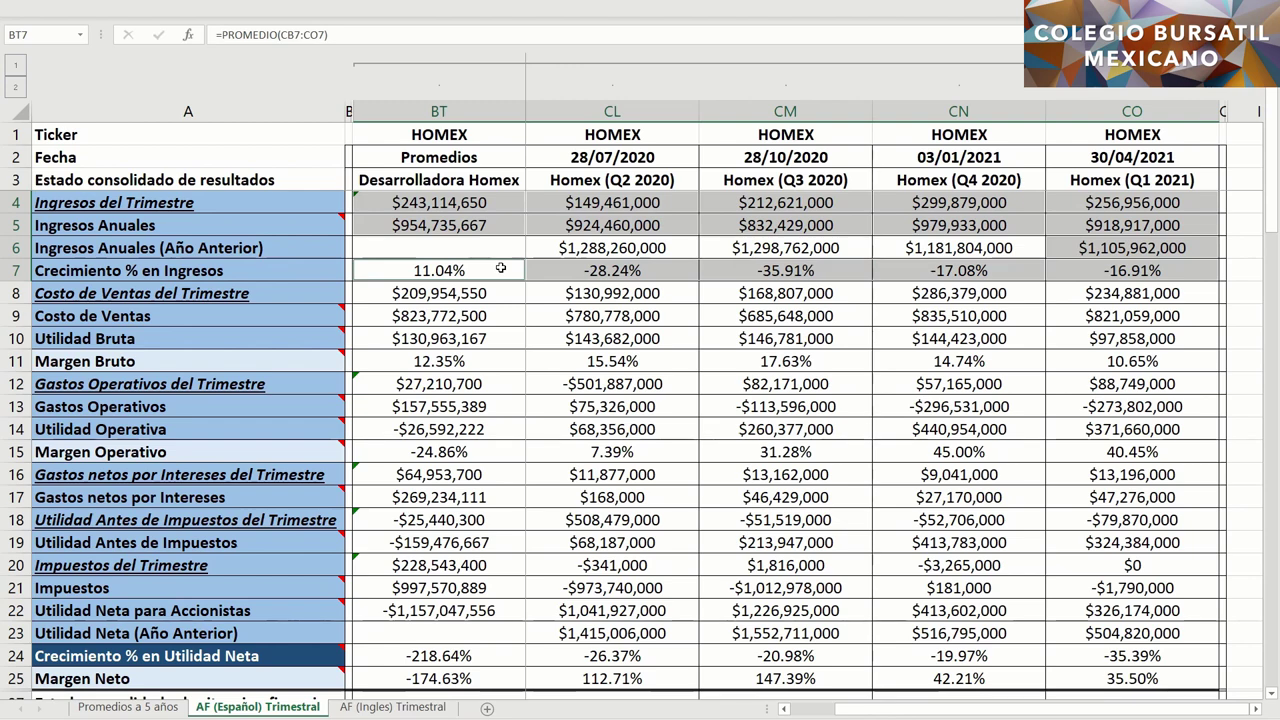
Step: Highlight Costo de Ventas del Trimestre for all four quarters and its average for comparison
left_click(1064, 293)
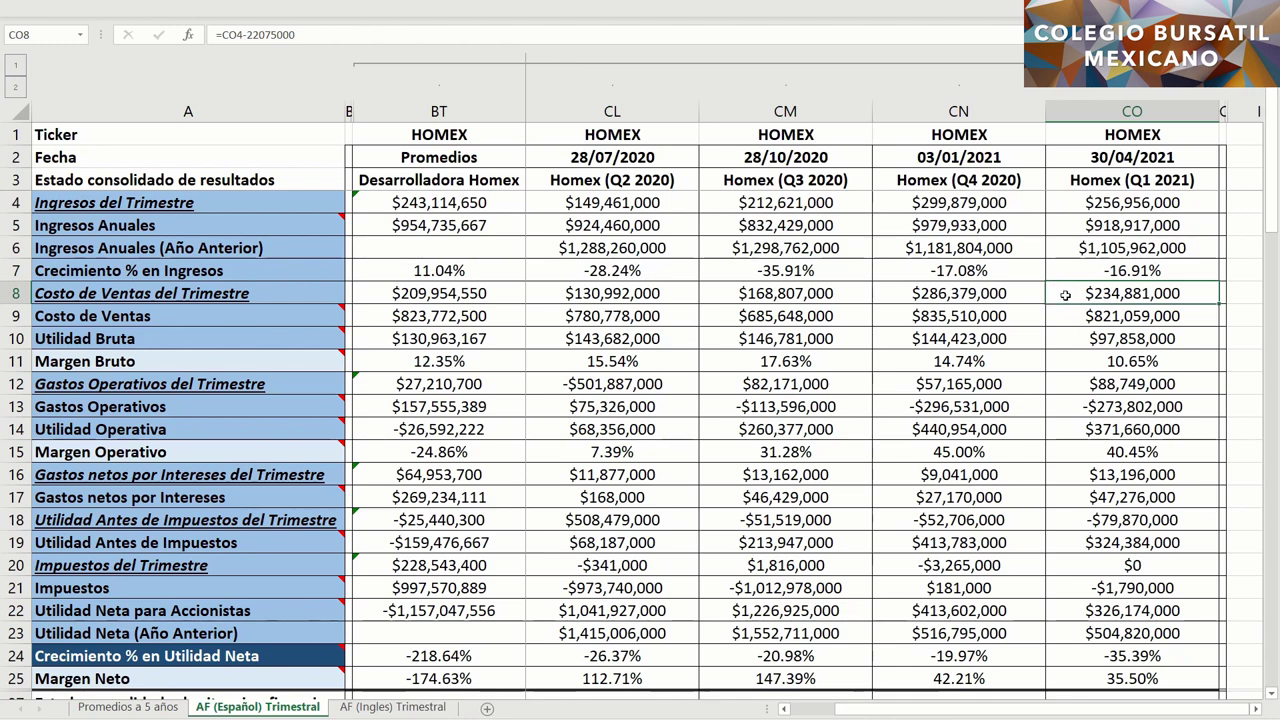
left_click(680, 298, "ctrl")
left_click(715, 296, "ctrl")
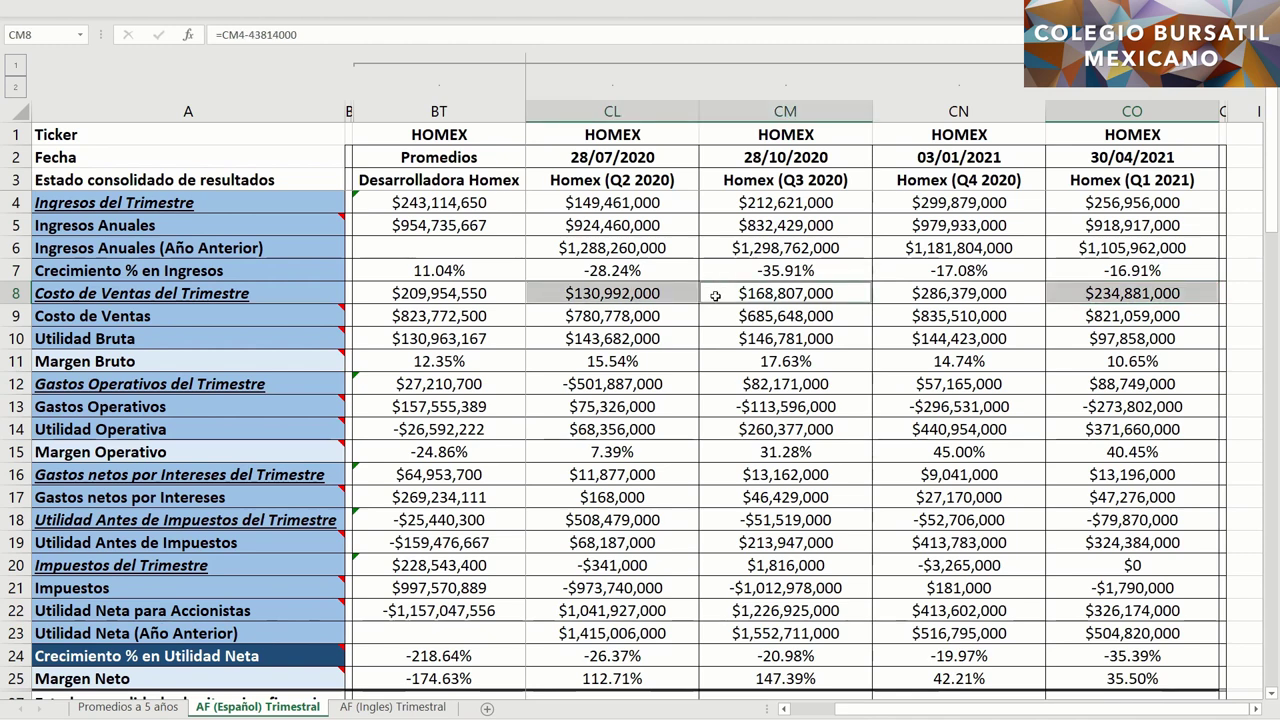
left_click(503, 289, "ctrl")
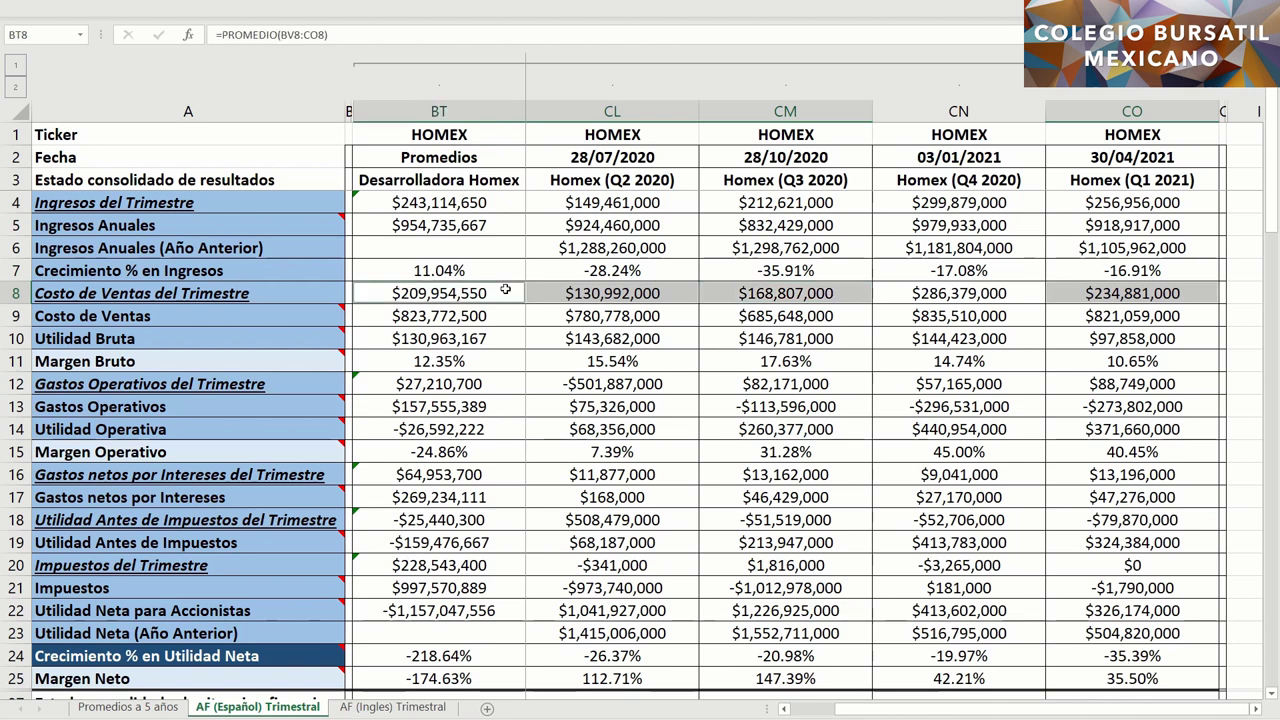
left_click(1024, 293, "ctrl")
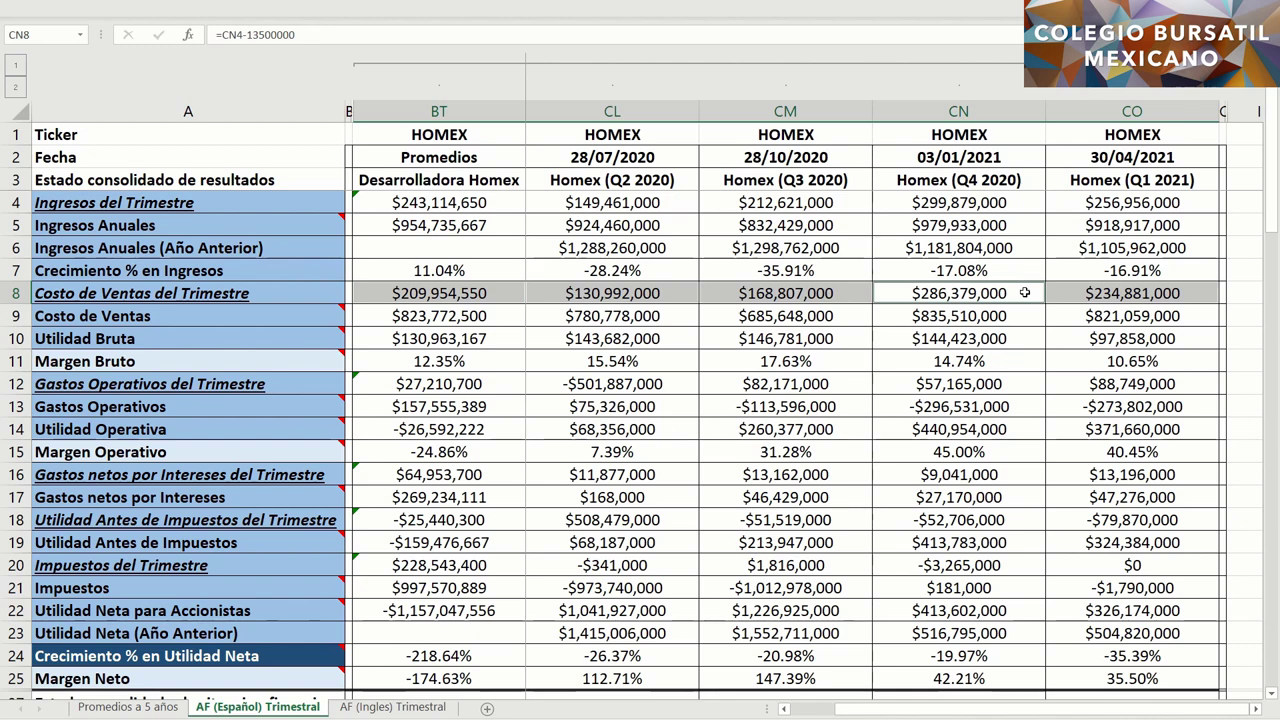
Step: Compare the annual Costo de Ventas in row 9 across the quarters and against its average
left_click(1069, 317, "ctrl")
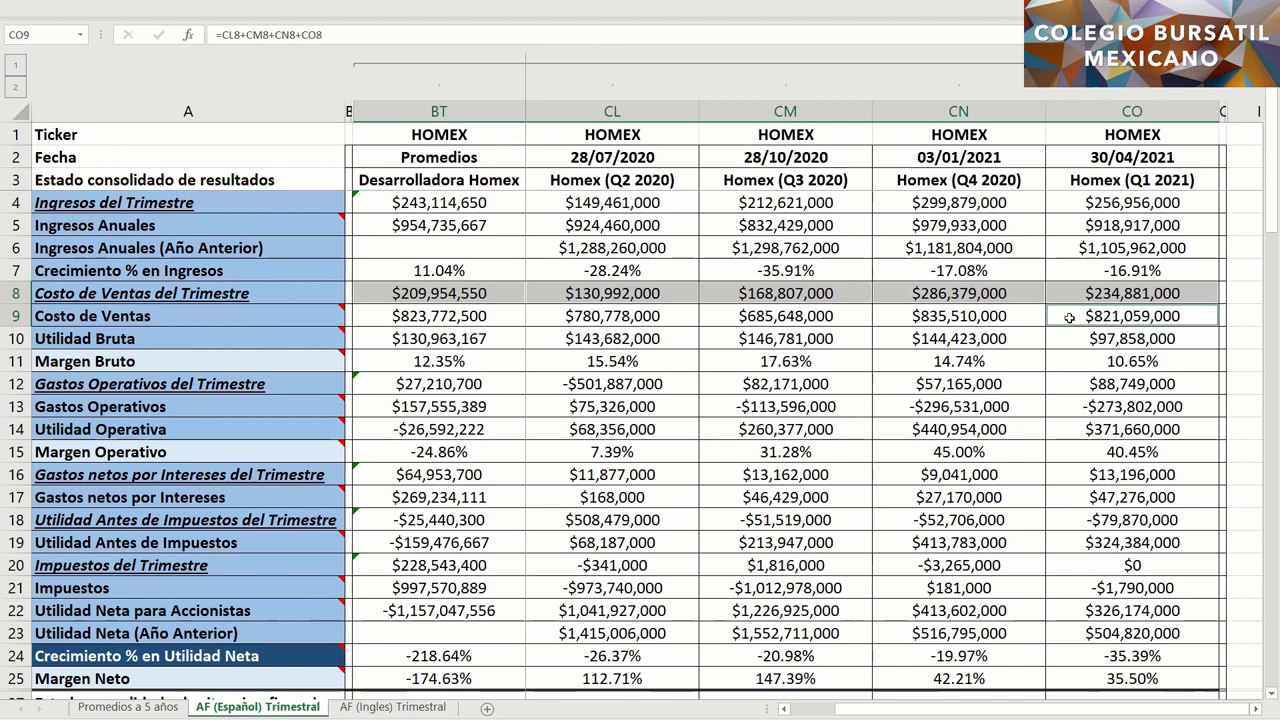
left_click(901, 317, "ctrl")
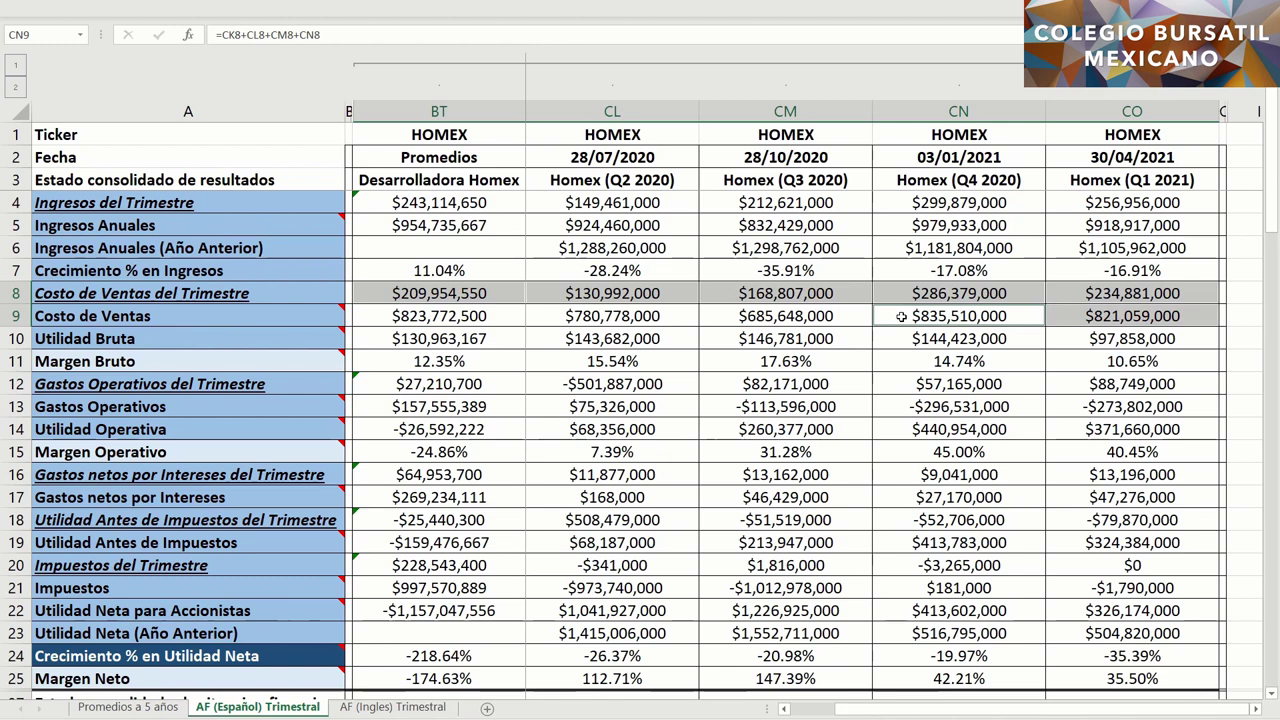
left_click(503, 315)
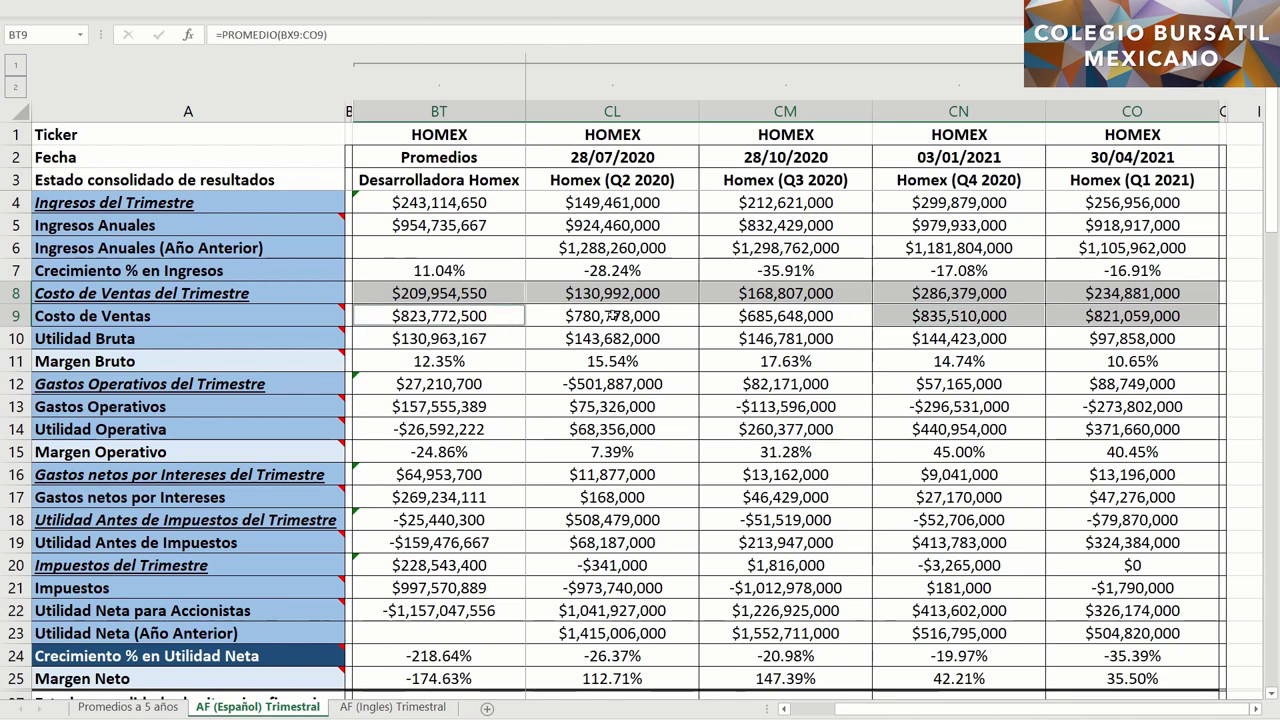
left_click(685, 316)
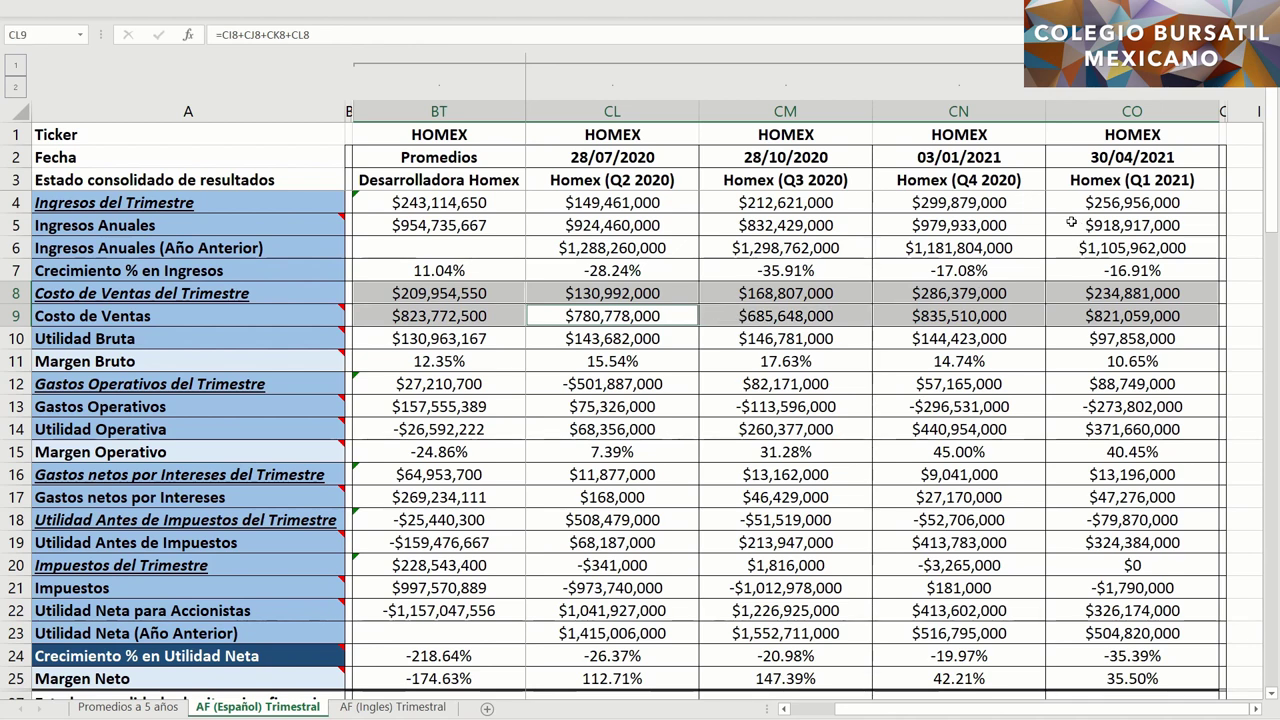
Step: Trace Q1 2021 Utilidad Bruta from Ingresos Anuales and Costo de Ventas, and compare it with the 2020 quarters and the average
left_click(1071, 222)
left_click(1062, 314, "ctrl")
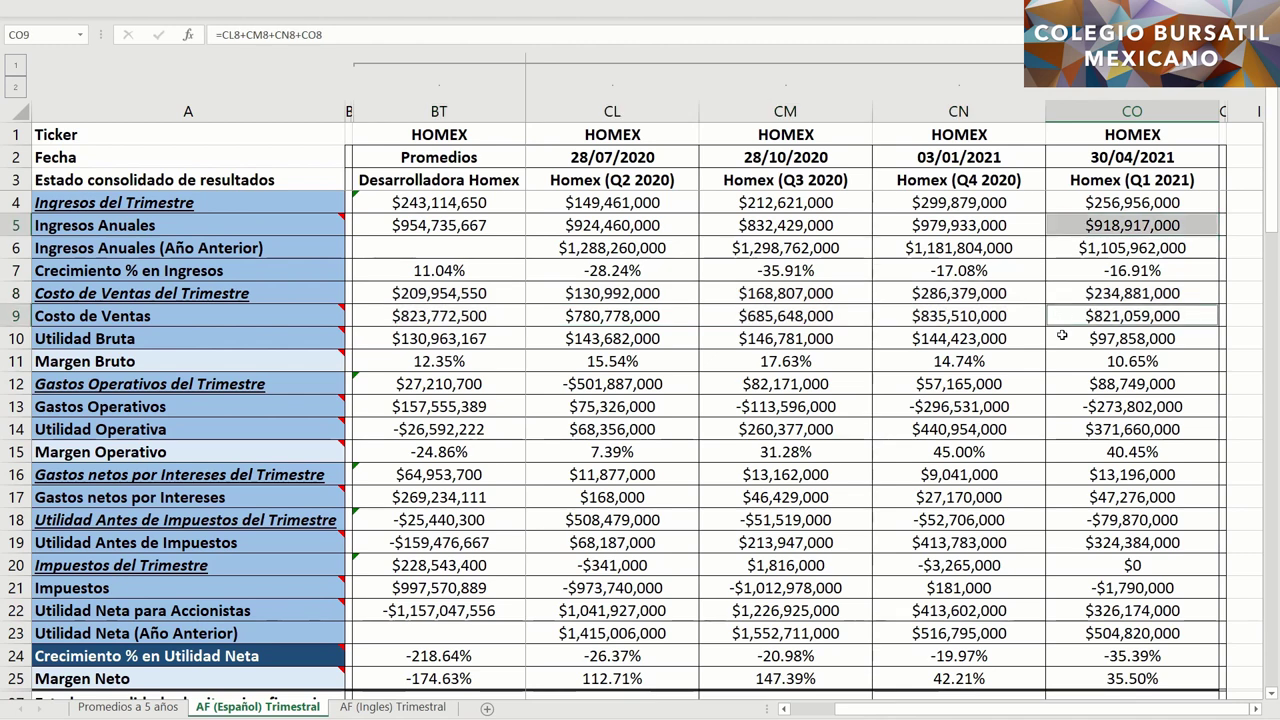
left_click(1062, 336, "ctrl")
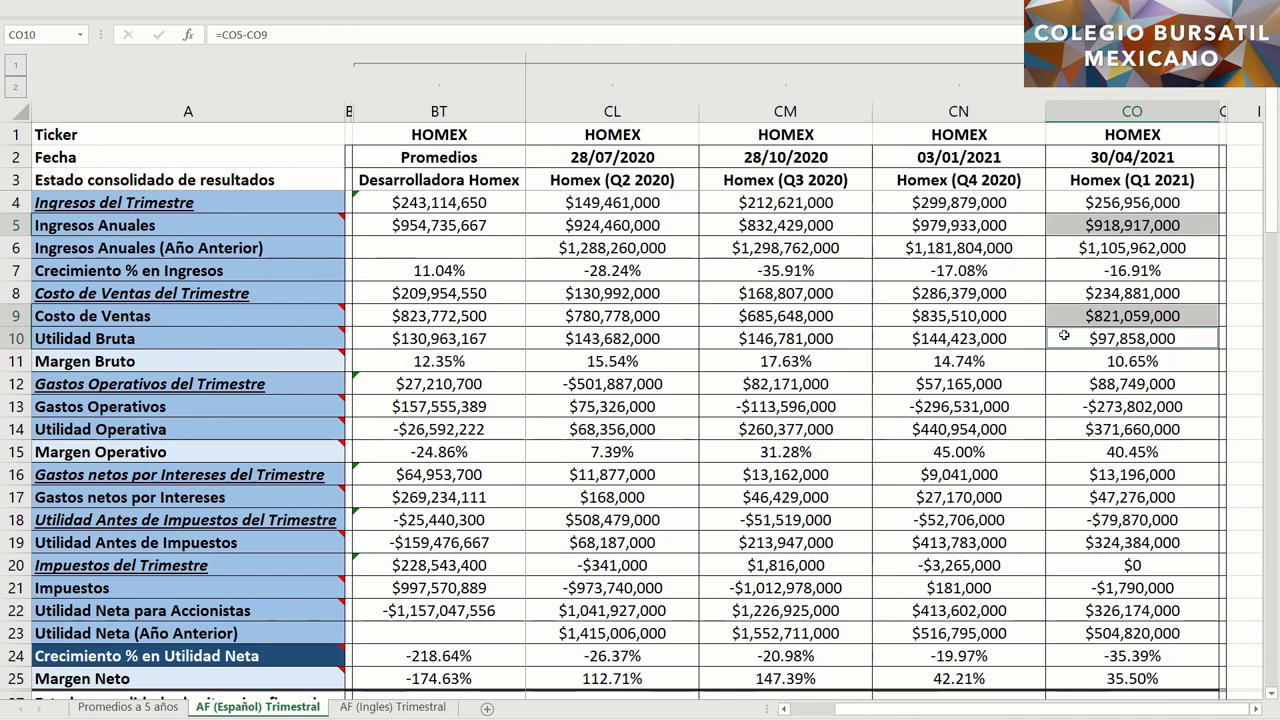
left_click_drag(1029, 337, 687, 335)
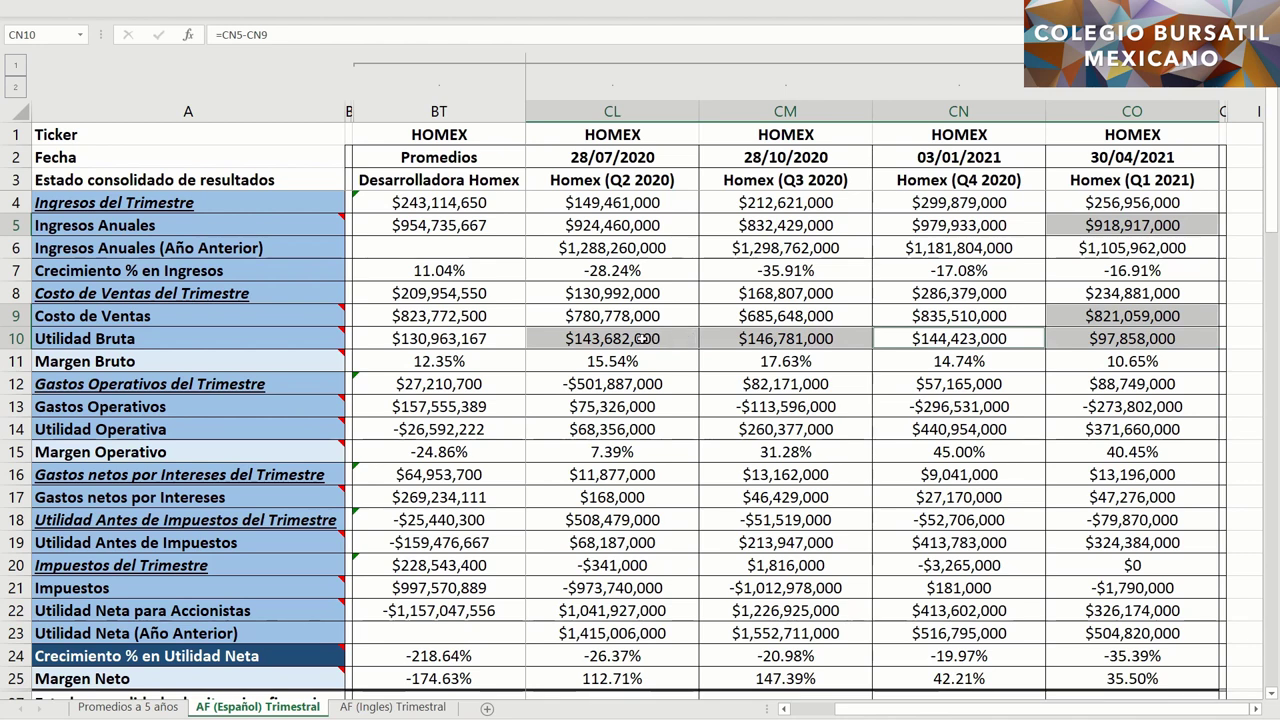
left_click(507, 337, "ctrl")
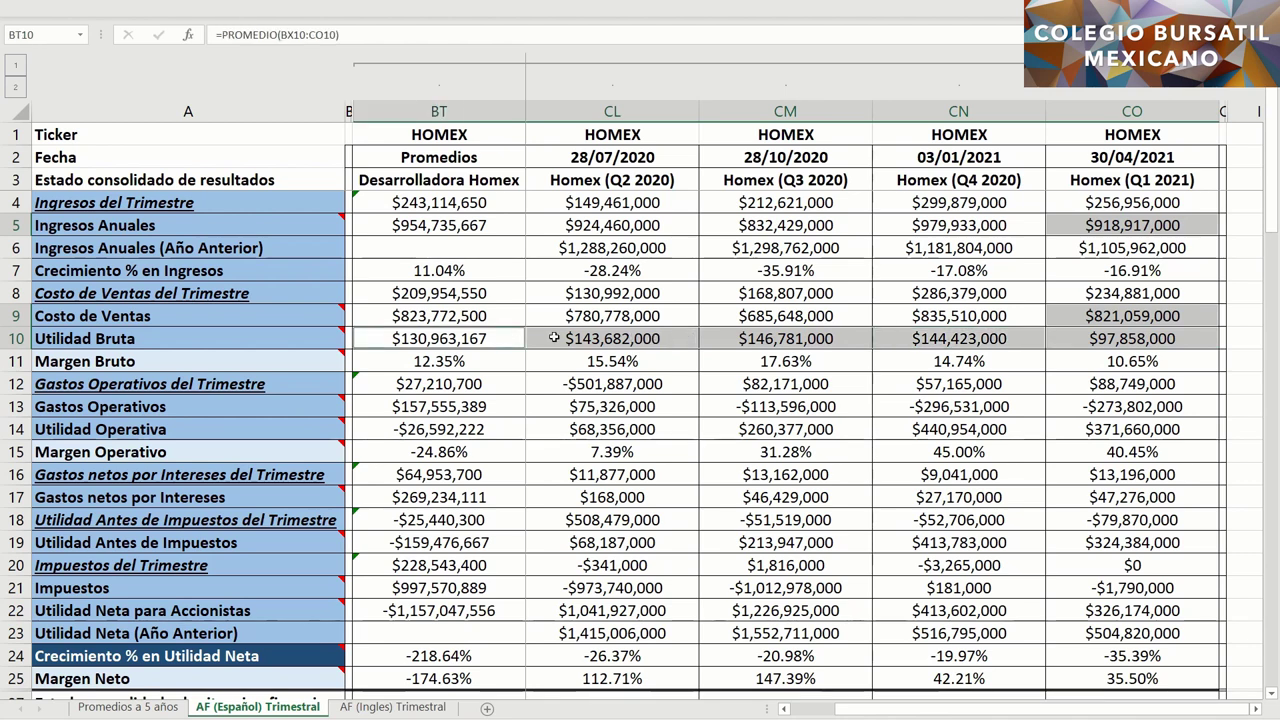
Step: Compare Margen Bruto for Q1 2021 with the three 2020 quarters and the average
left_click(1080, 364, "ctrl")
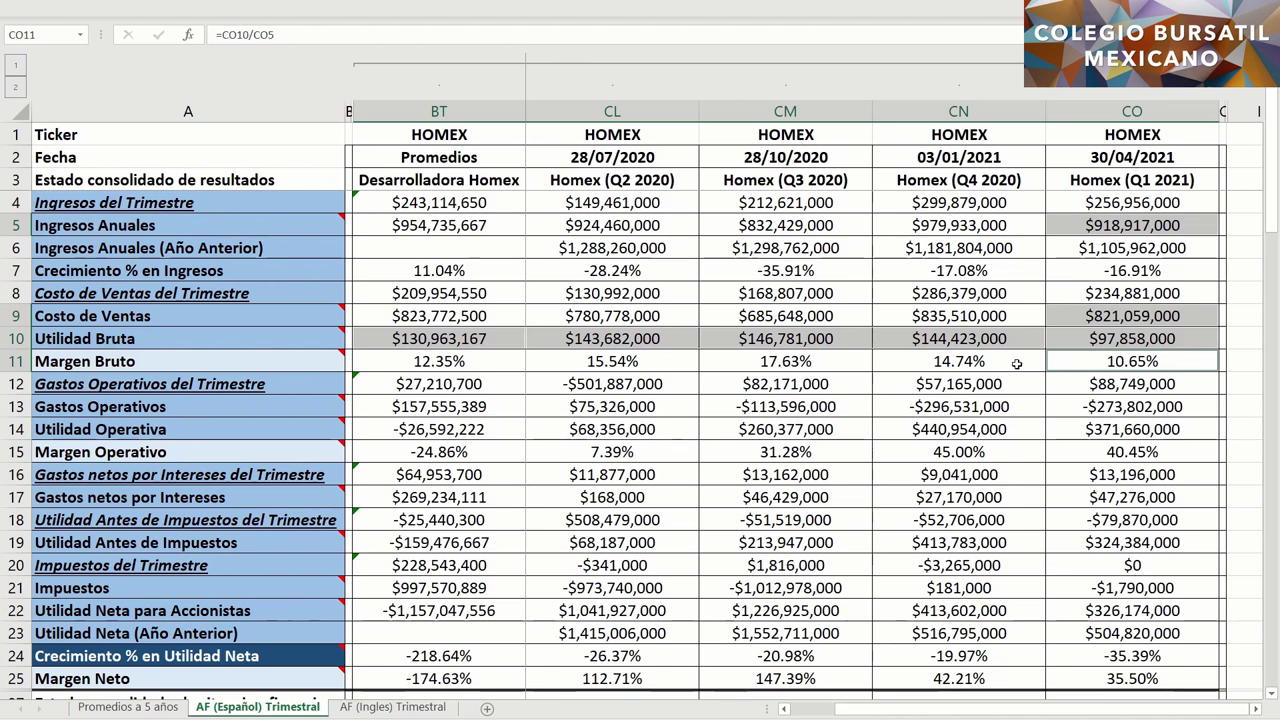
left_click_drag(1020, 364, 612, 362)
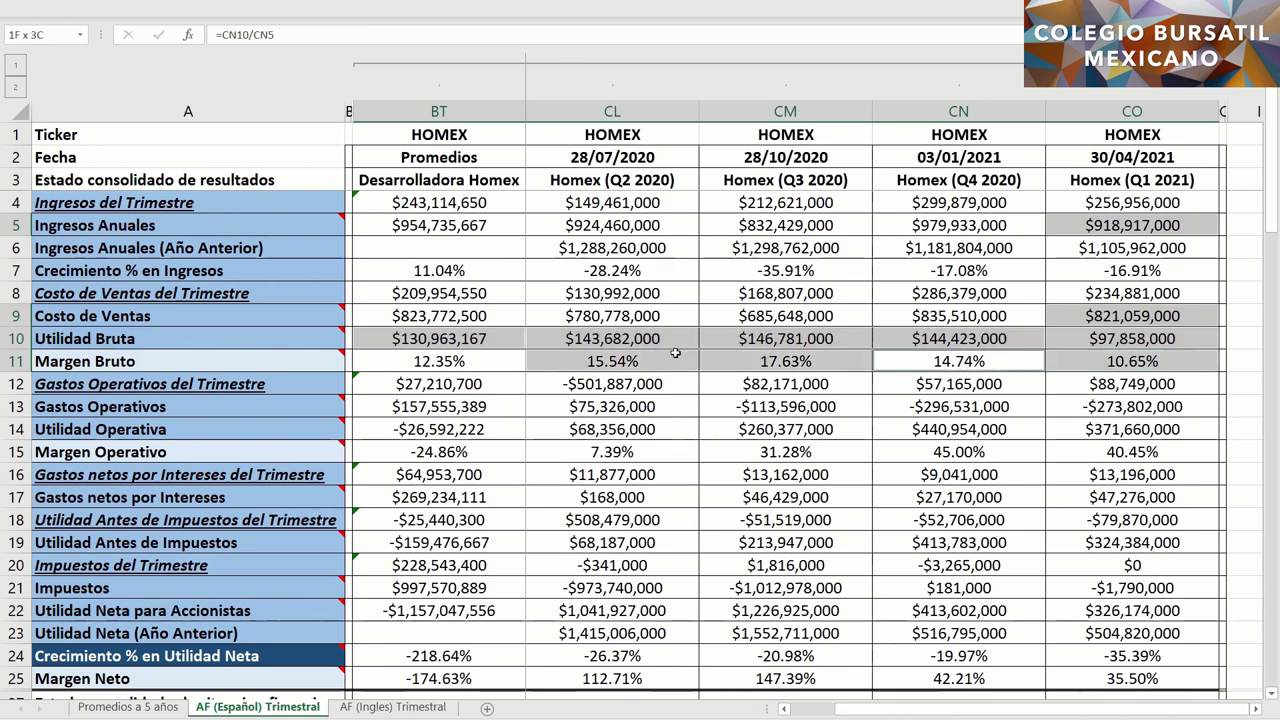
left_click(506, 362, "ctrl")
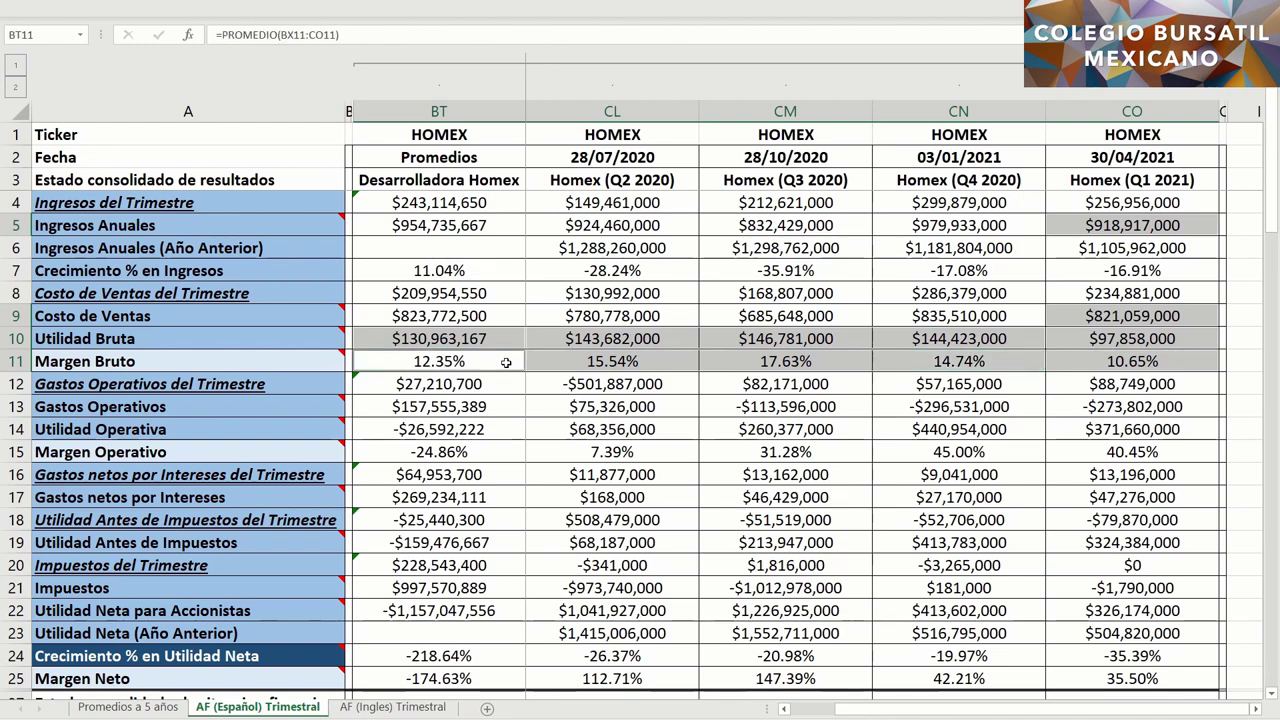
Step: Compare Gastos Operativos del Trimestre for Q1 2021, Q4 2020 and Q3 2020 with the average
left_click(1073, 385)
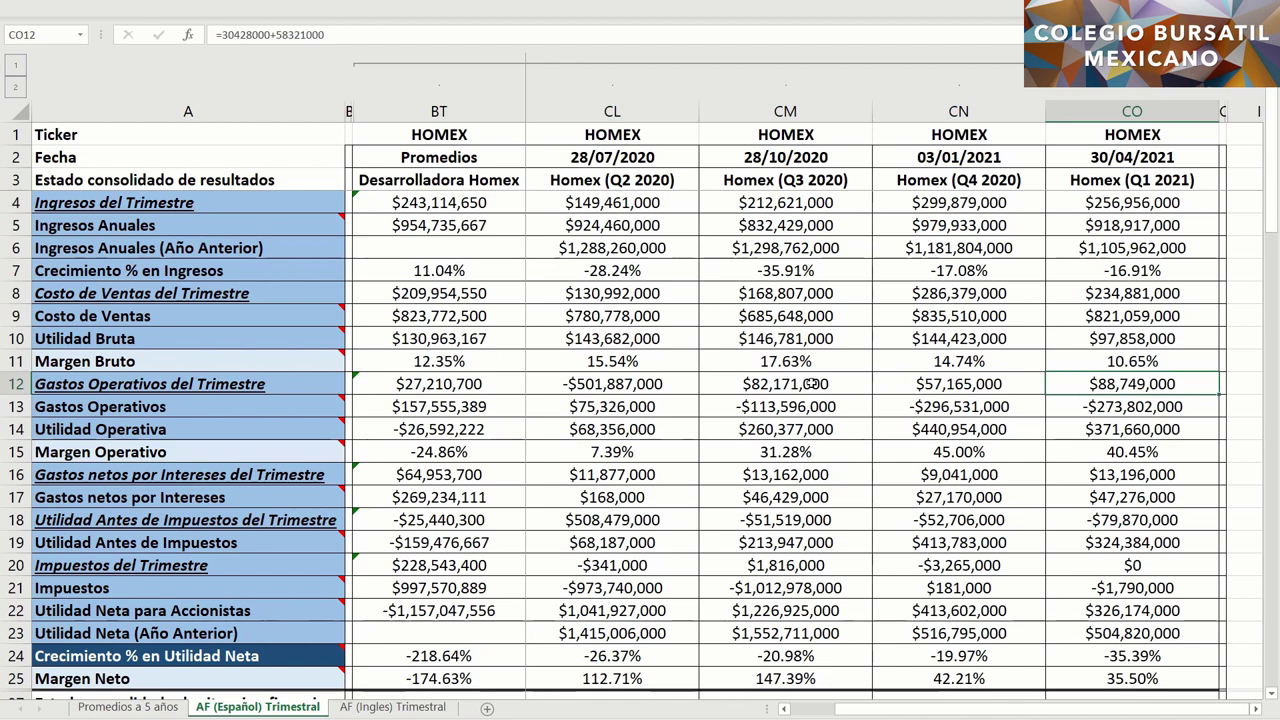
left_click_drag(893, 384, 845, 384)
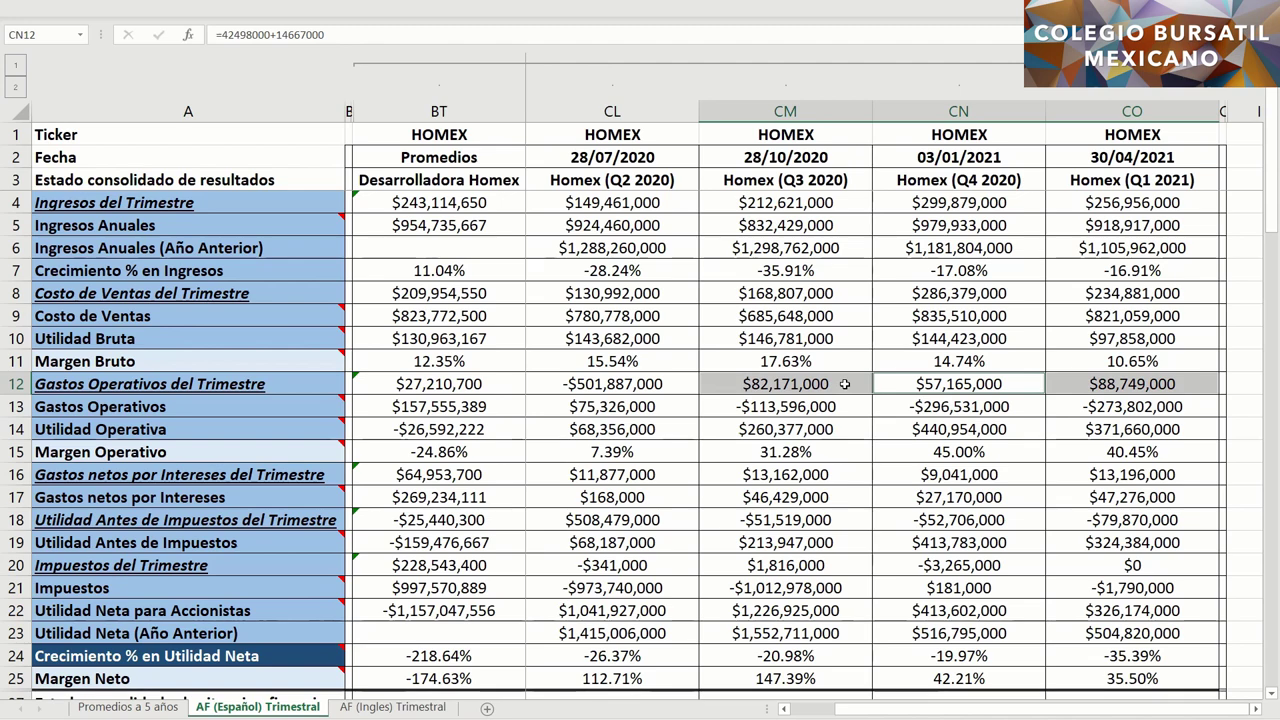
left_click(504, 384, "ctrl")
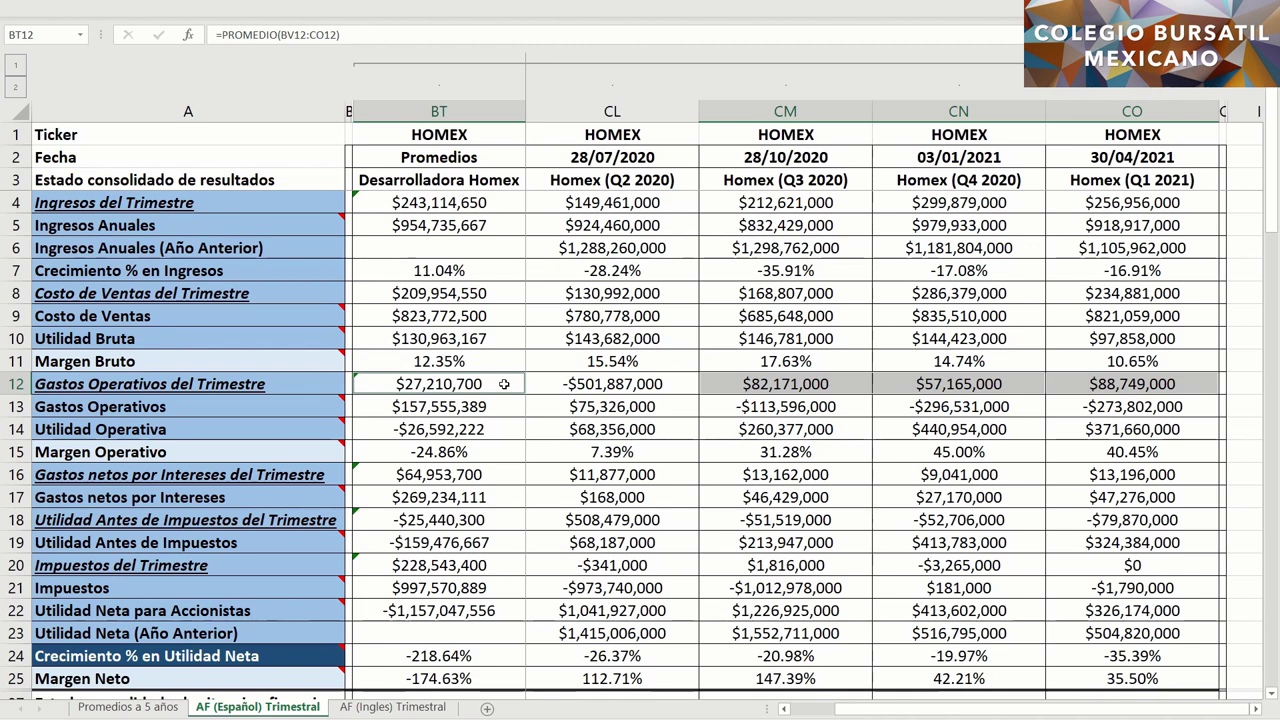
Step: Check the Q2 2020 Gastos Operativos del Trimestre and compare annual Gastos Operativos in row 13 across the quarters and against the average
left_click(688, 385)
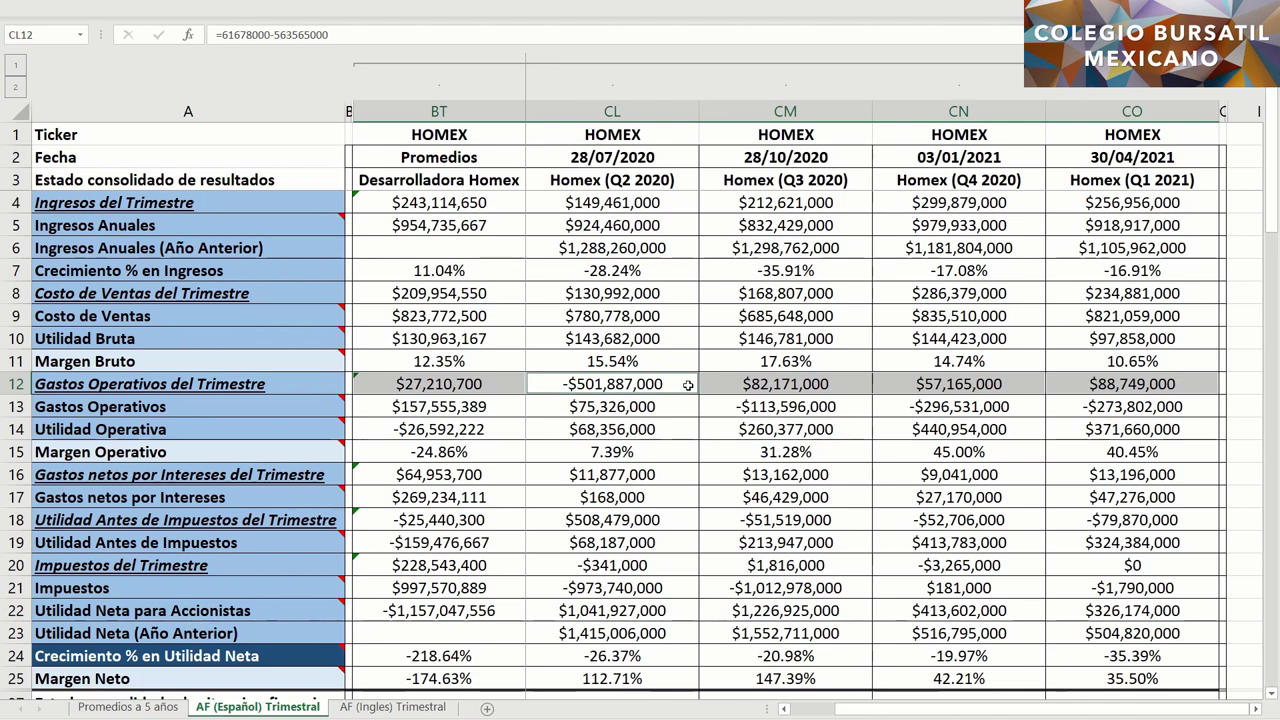
left_click(1073, 409)
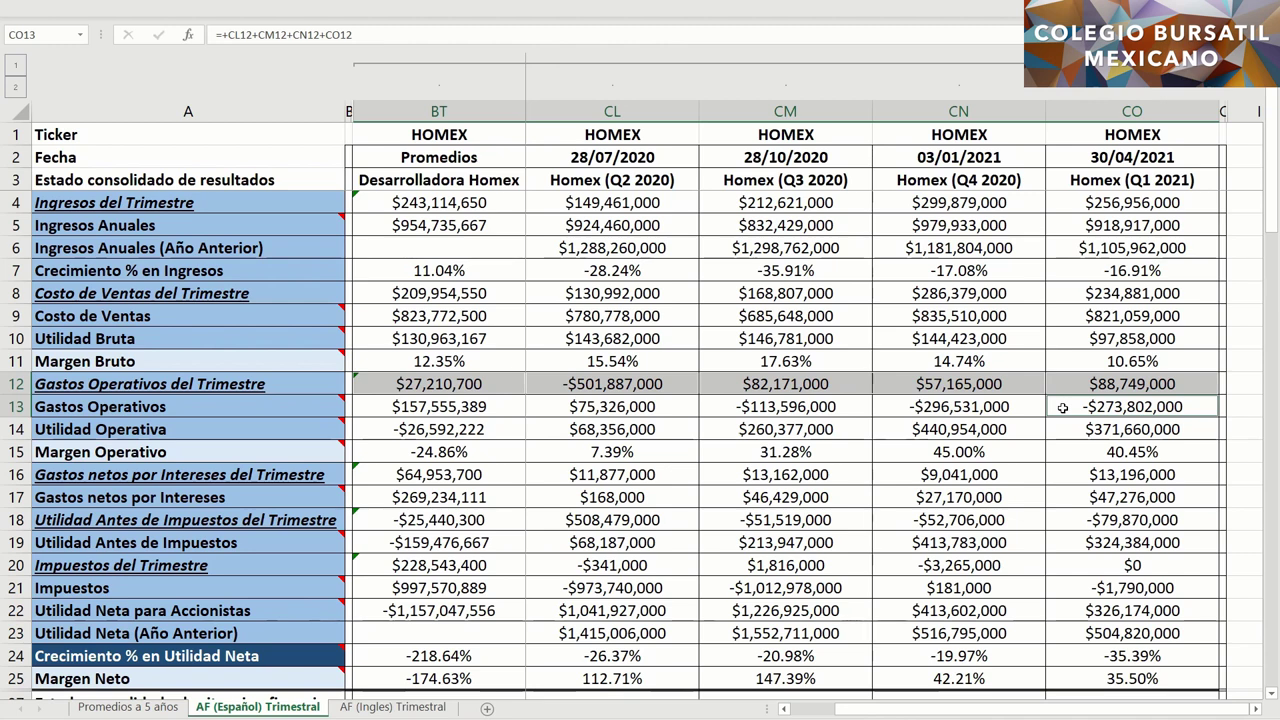
left_click(1024, 404)
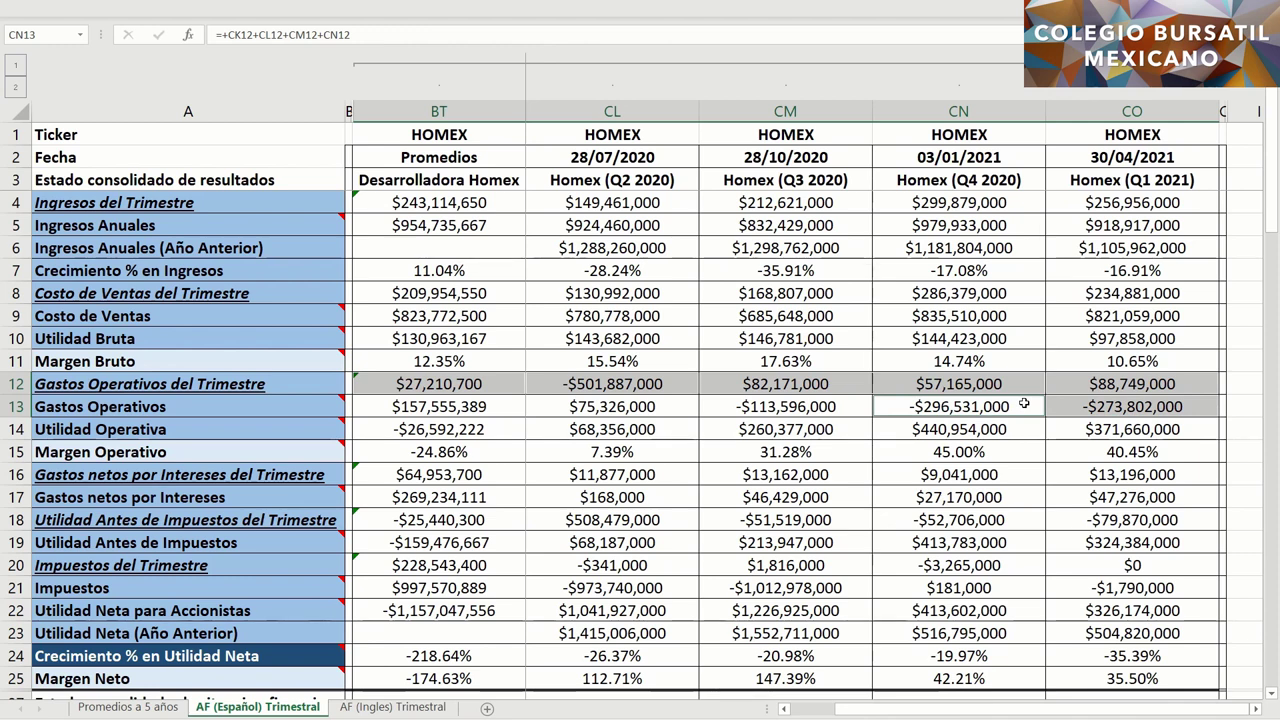
left_click(850, 410)
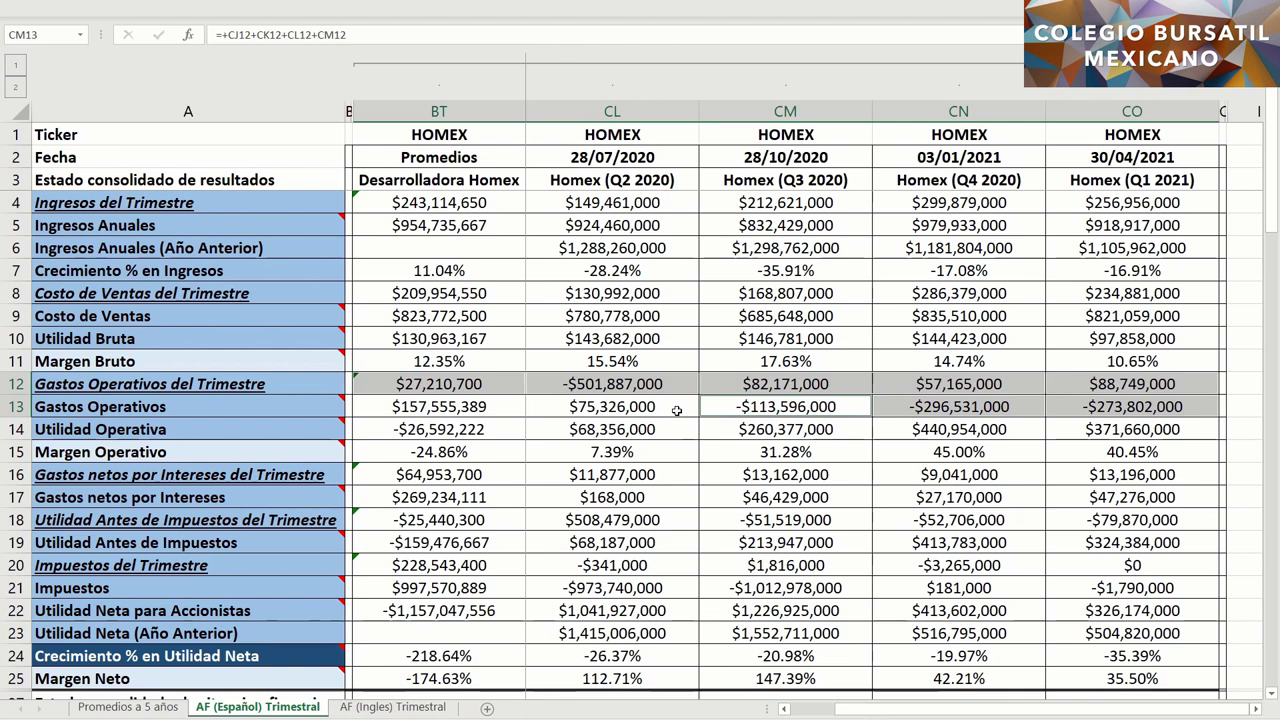
left_click(505, 411)
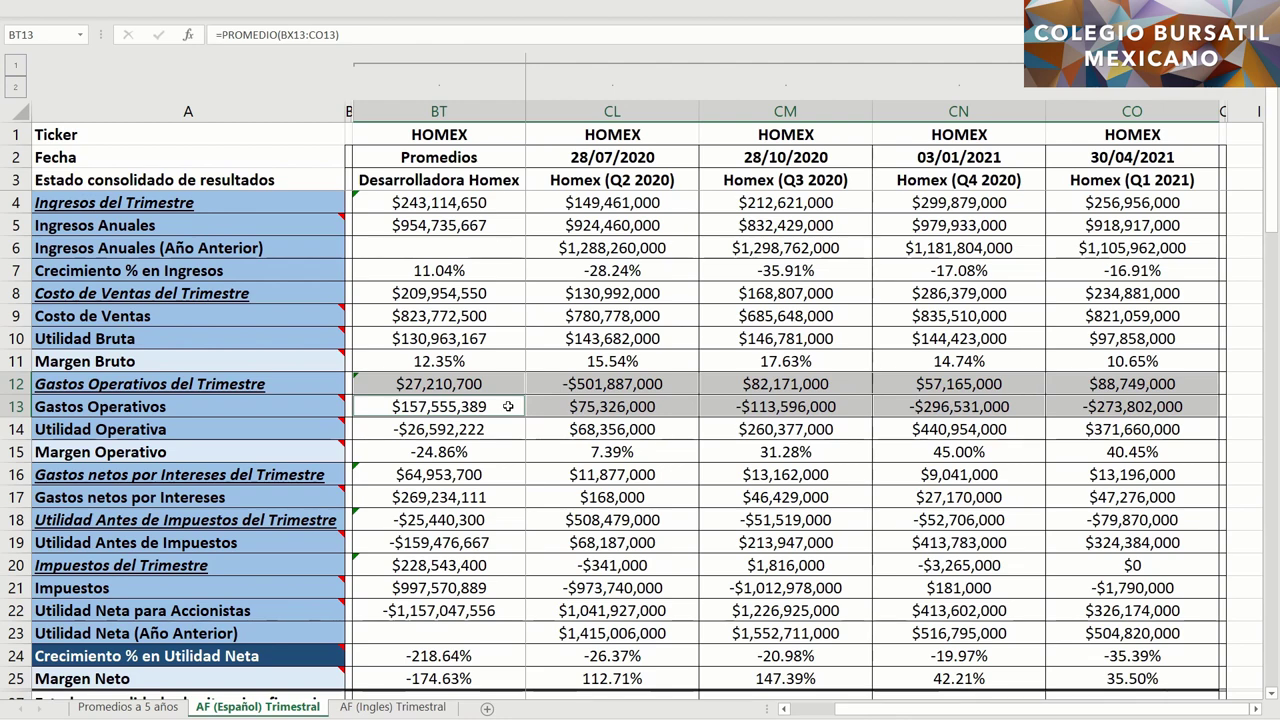
Step: Trace Q1 2021 Utilidad Operativa from Utilidad Bruta and Gastos Operativos, and compare it with the 2020 quarters and the average
left_click(1074, 338)
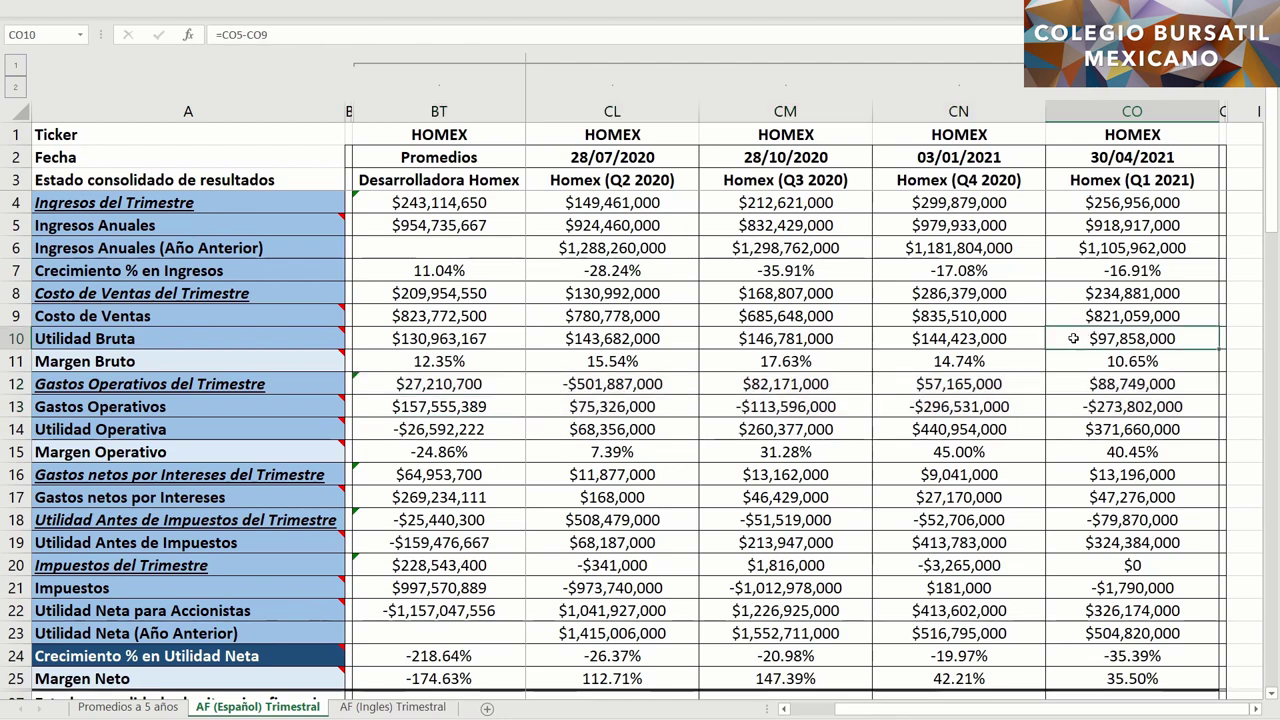
left_click(1063, 406, "ctrl")
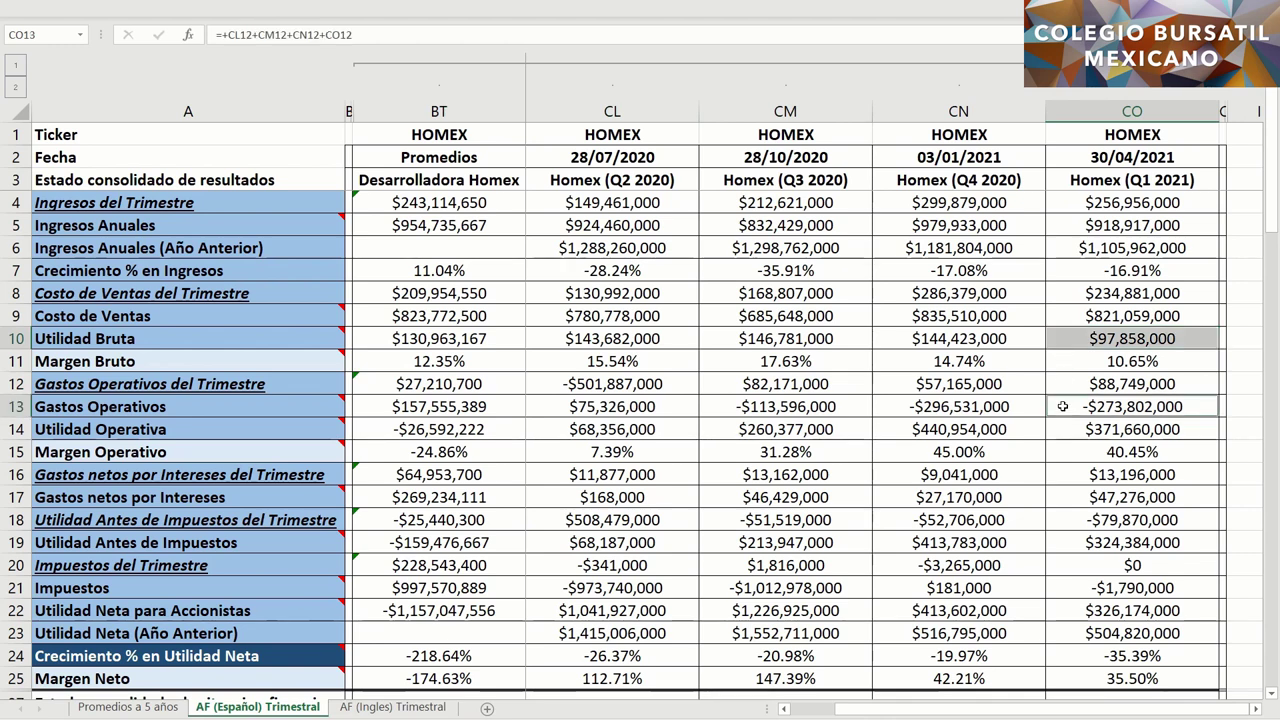
left_click(1067, 427, "ctrl")
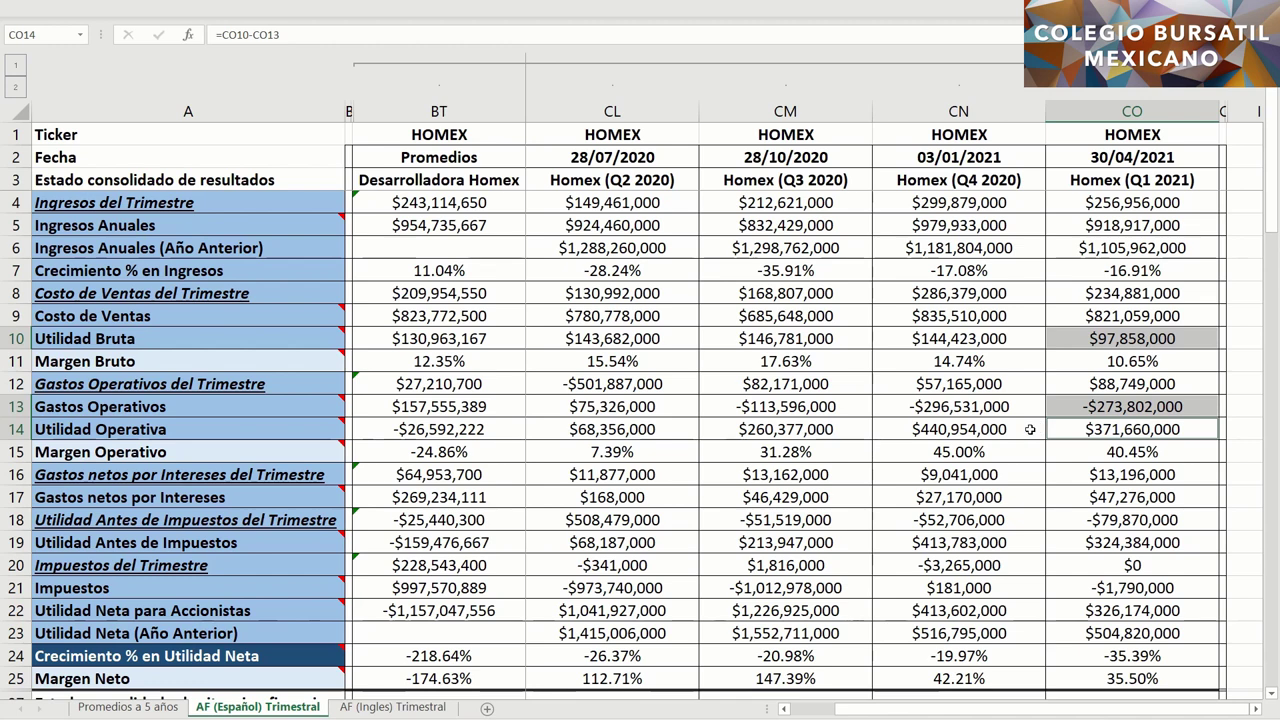
left_click(1028, 428, "ctrl")
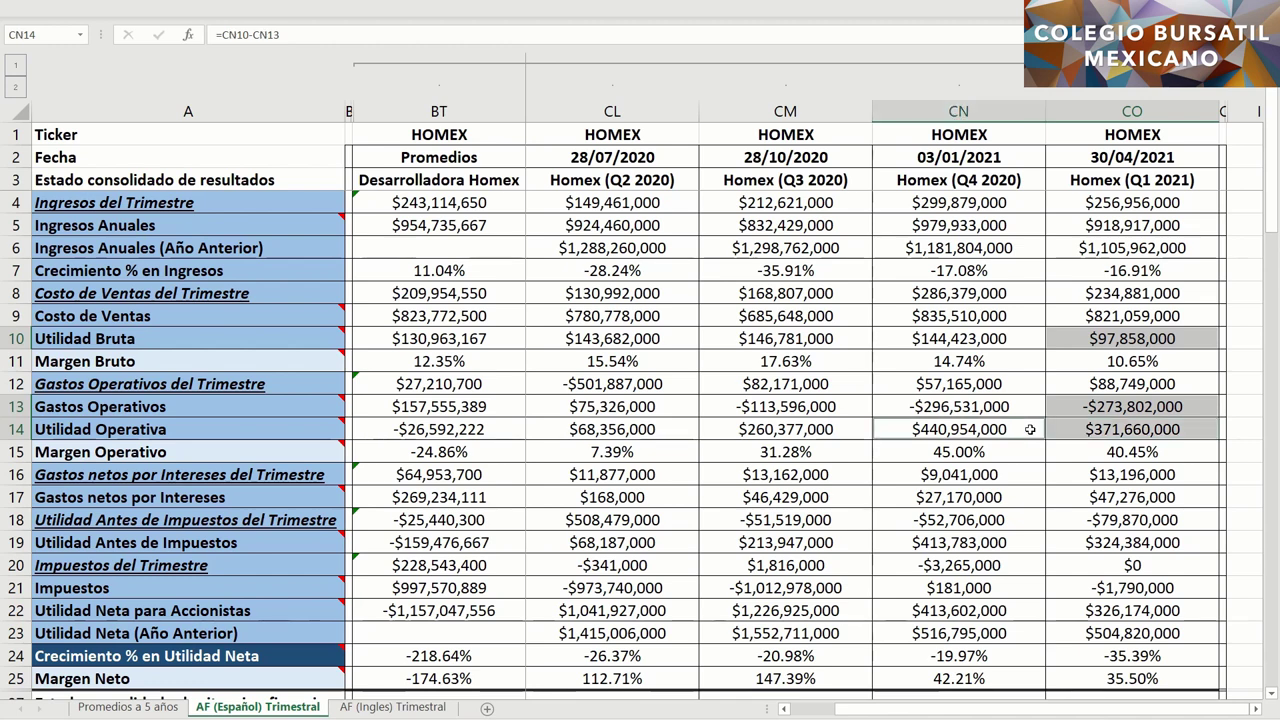
left_click(710, 429, "ctrl")
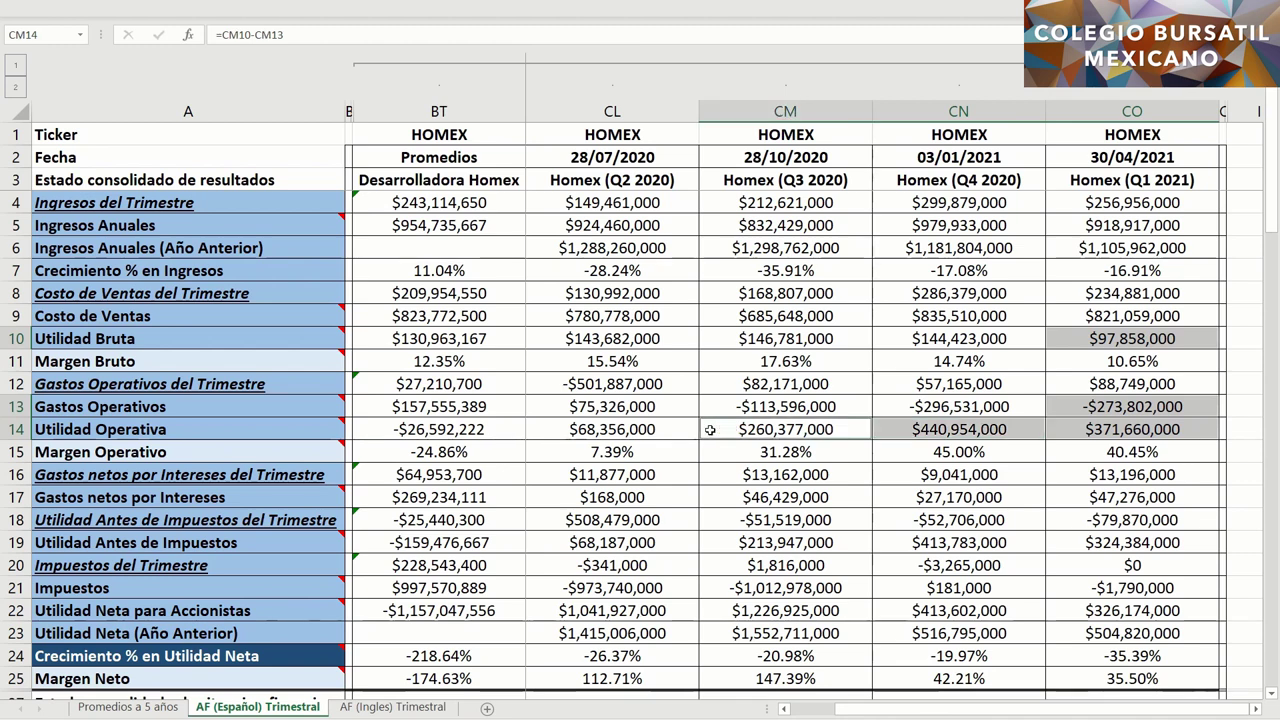
left_click(666, 429, "ctrl")
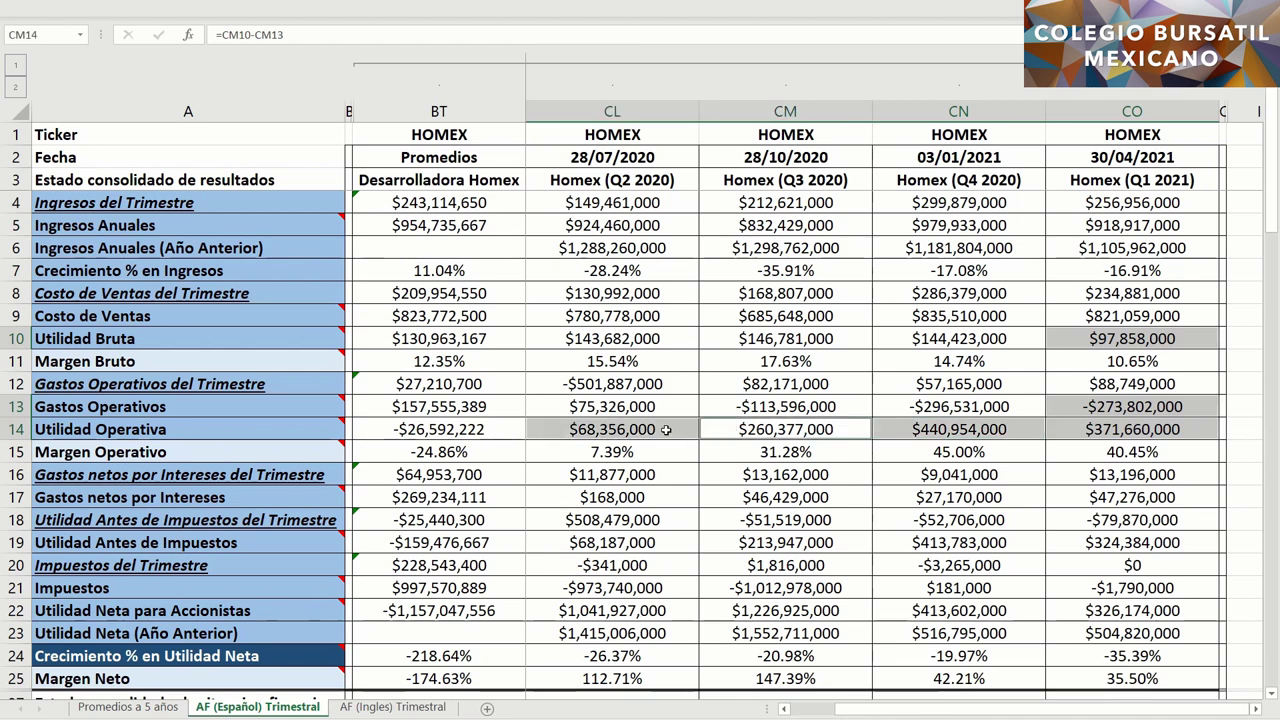
left_click(513, 429, "ctrl")
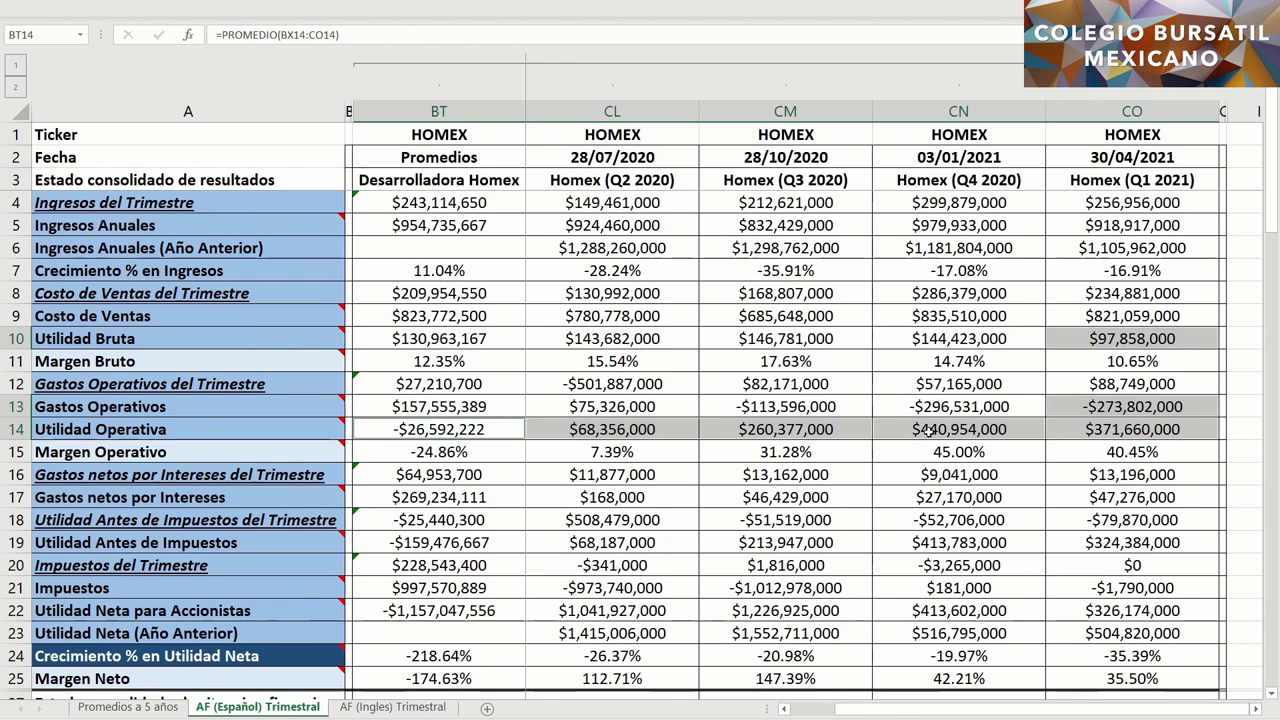
Step: Compare Margen Operativo for Q1 2021 with the three 2020 quarters and the average
left_click(1071, 451)
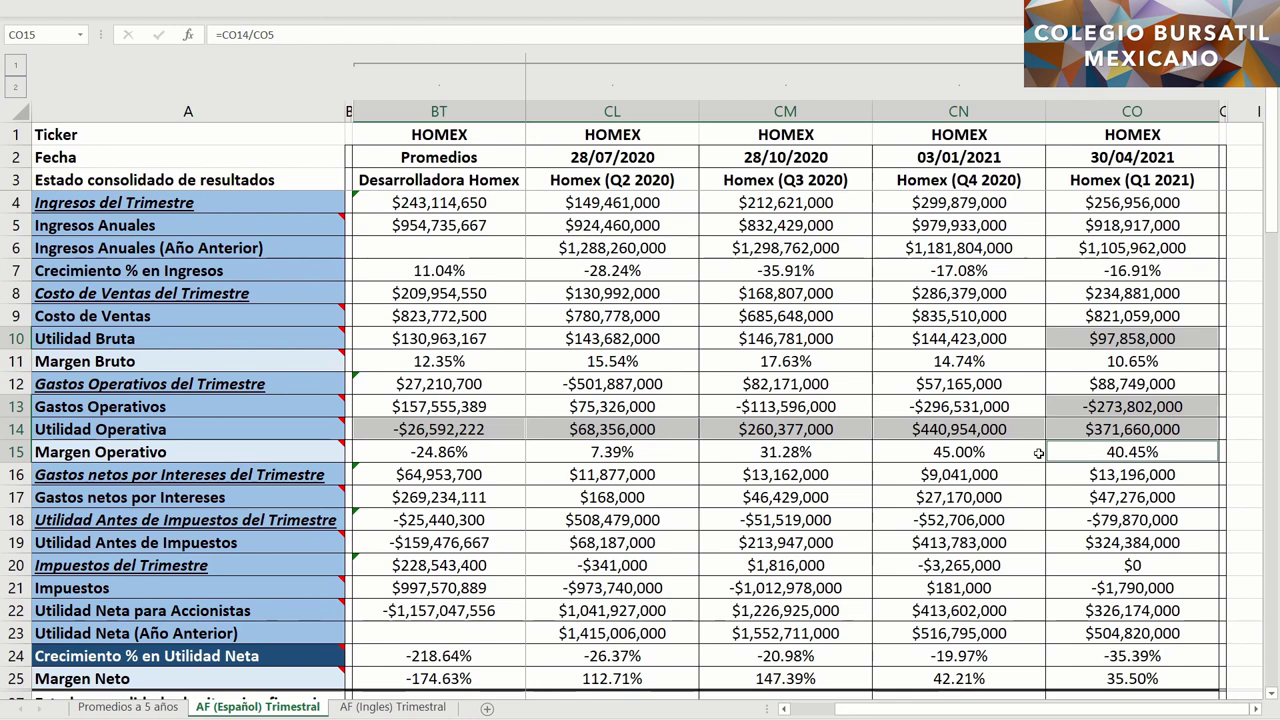
left_click(1039, 453)
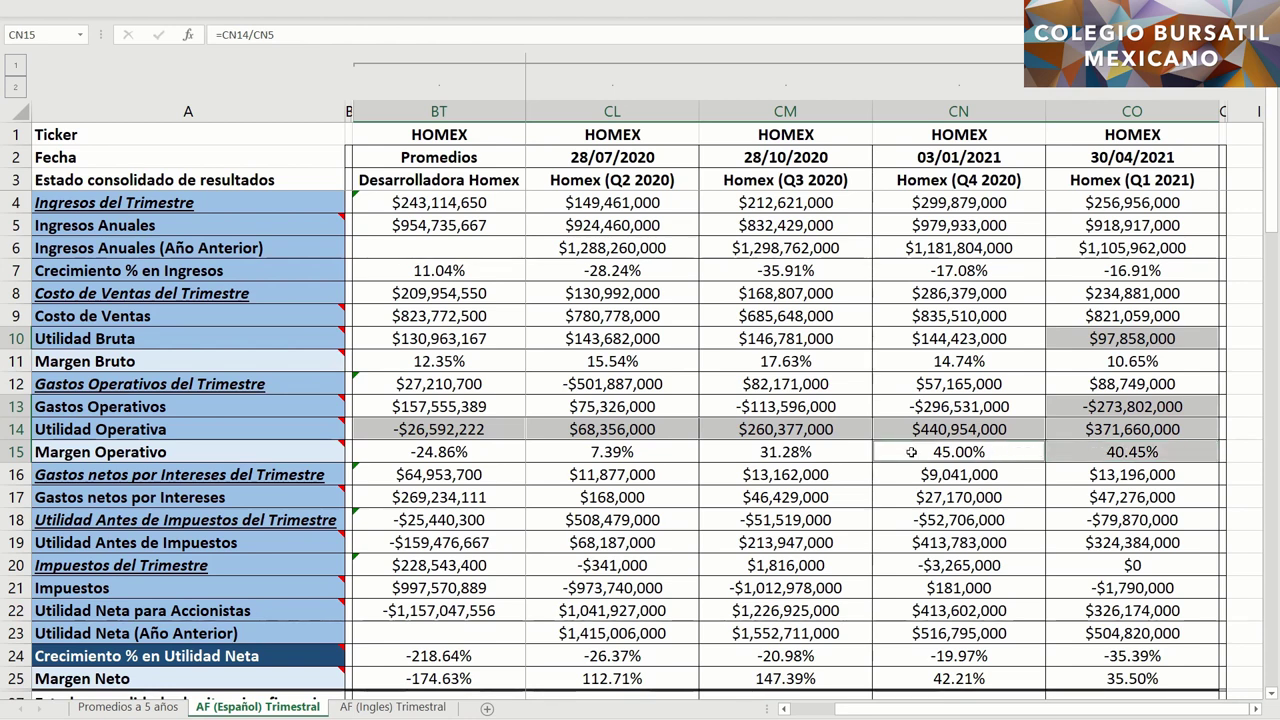
left_click_drag(838, 451, 656, 449)
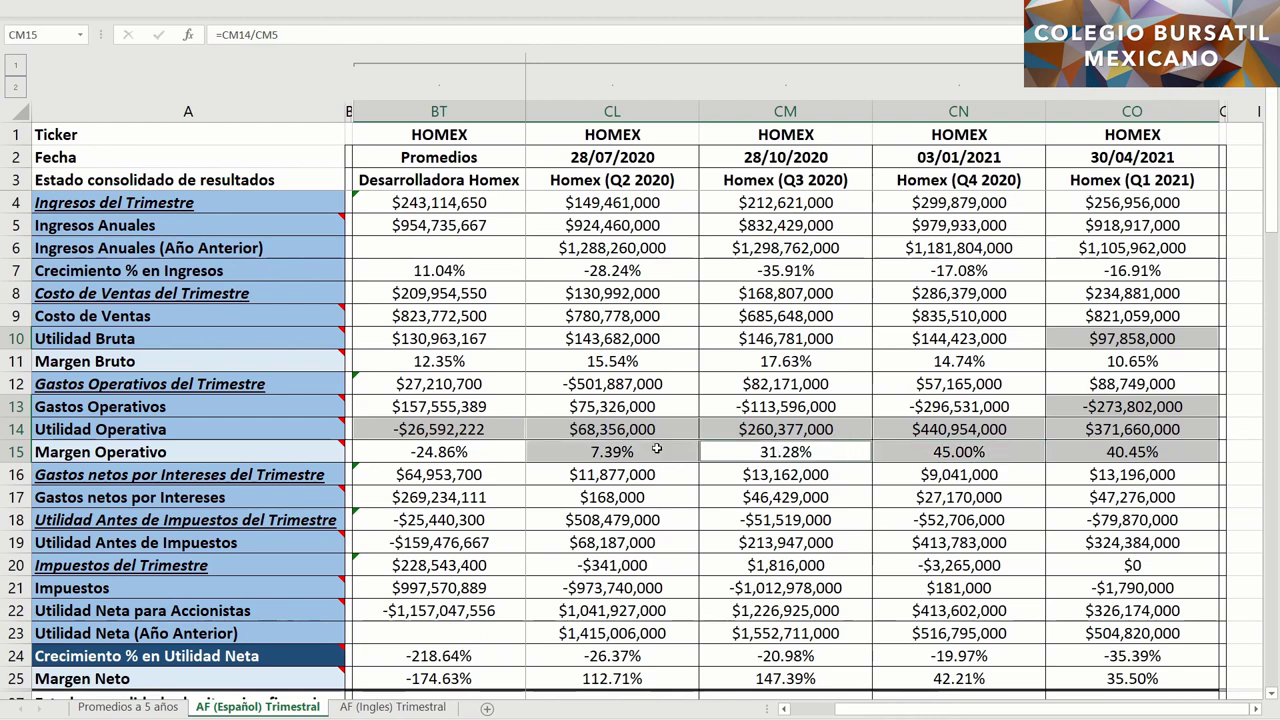
left_click(494, 455, "ctrl")
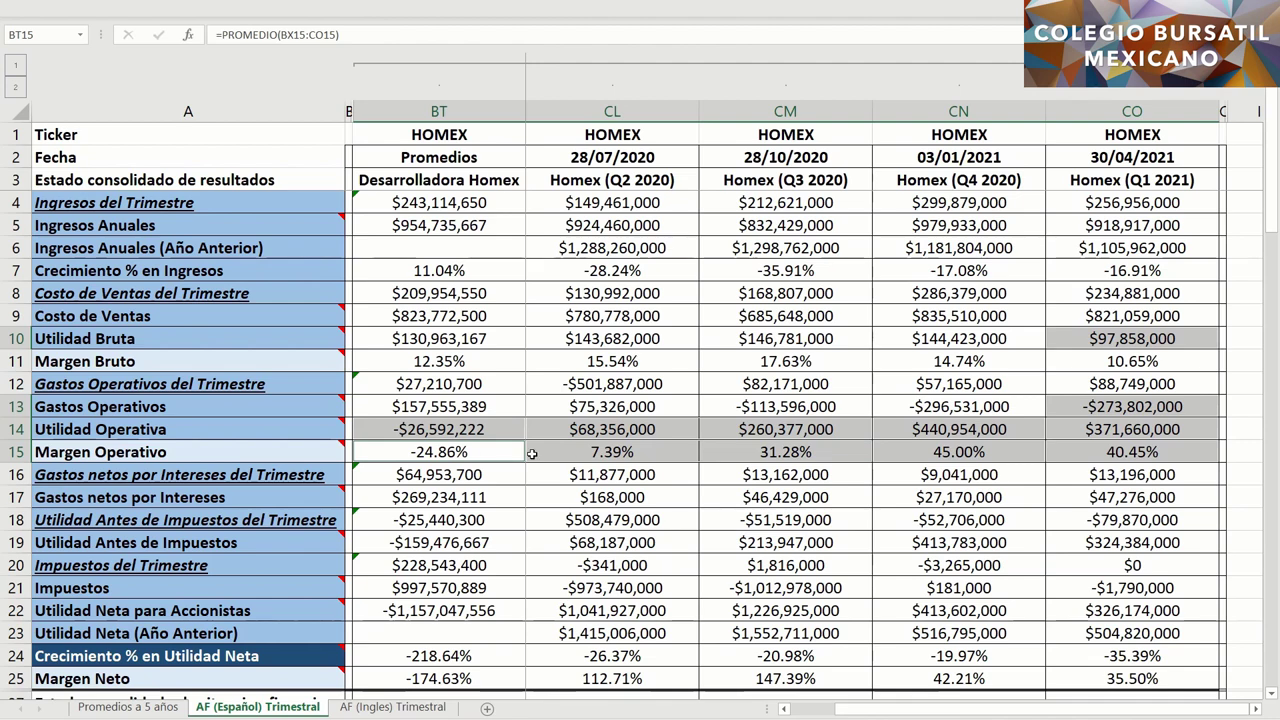
Step: Relate the Q1 2021 Margen Operativo to that quarter's Costo de Ventas, Gastos Operativos, Ingresos Anuales and Utilidad Operativa
left_click(1066, 456)
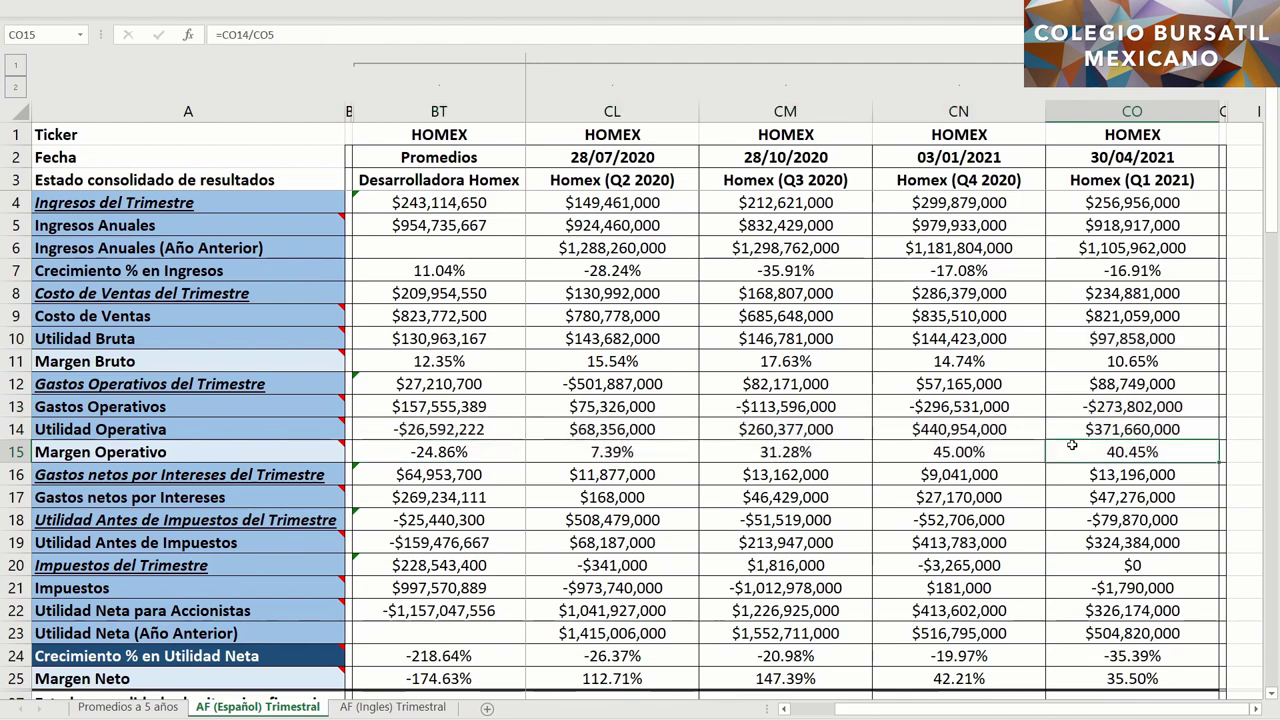
left_click(1070, 315, "ctrl")
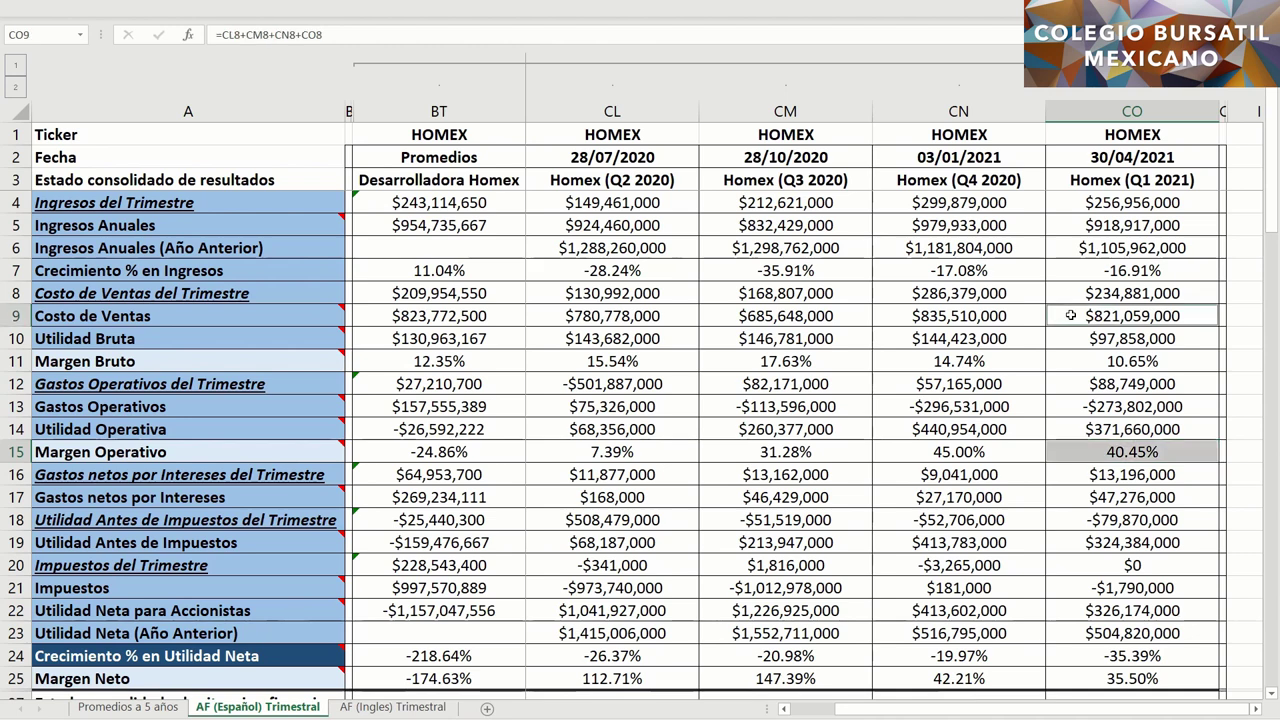
left_click(1070, 405, "ctrl")
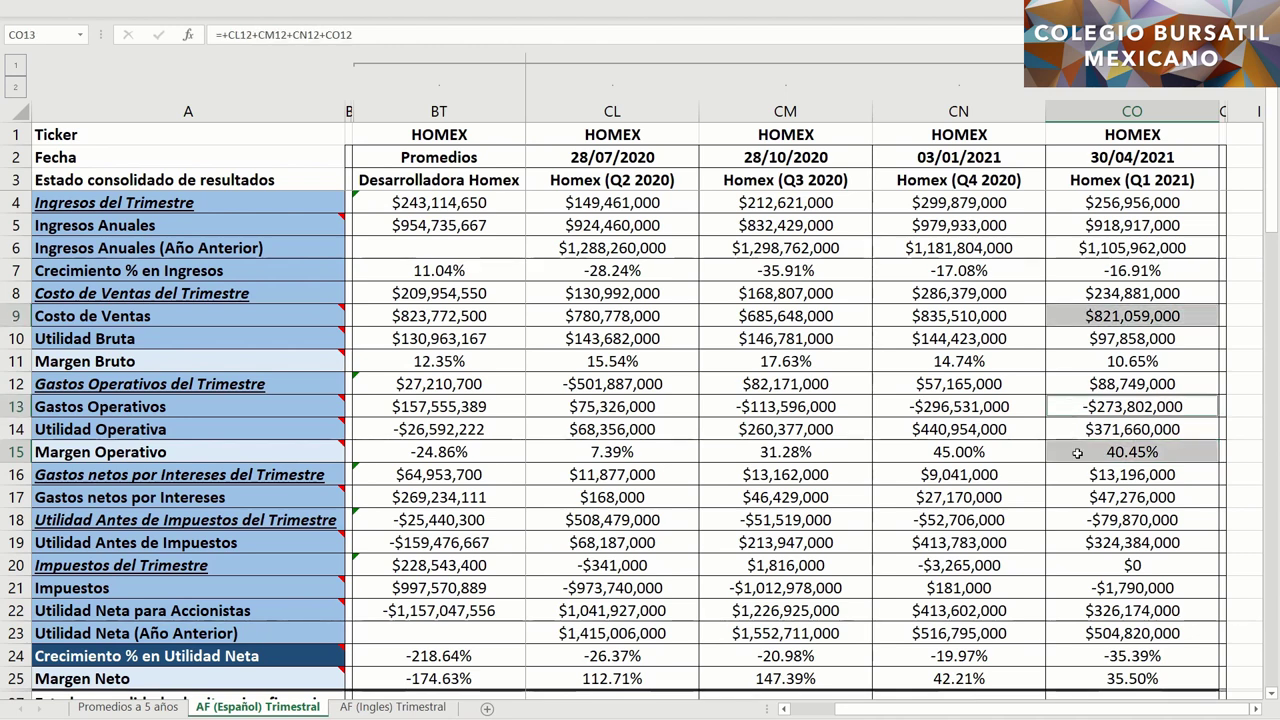
left_click(1062, 225, "ctrl")
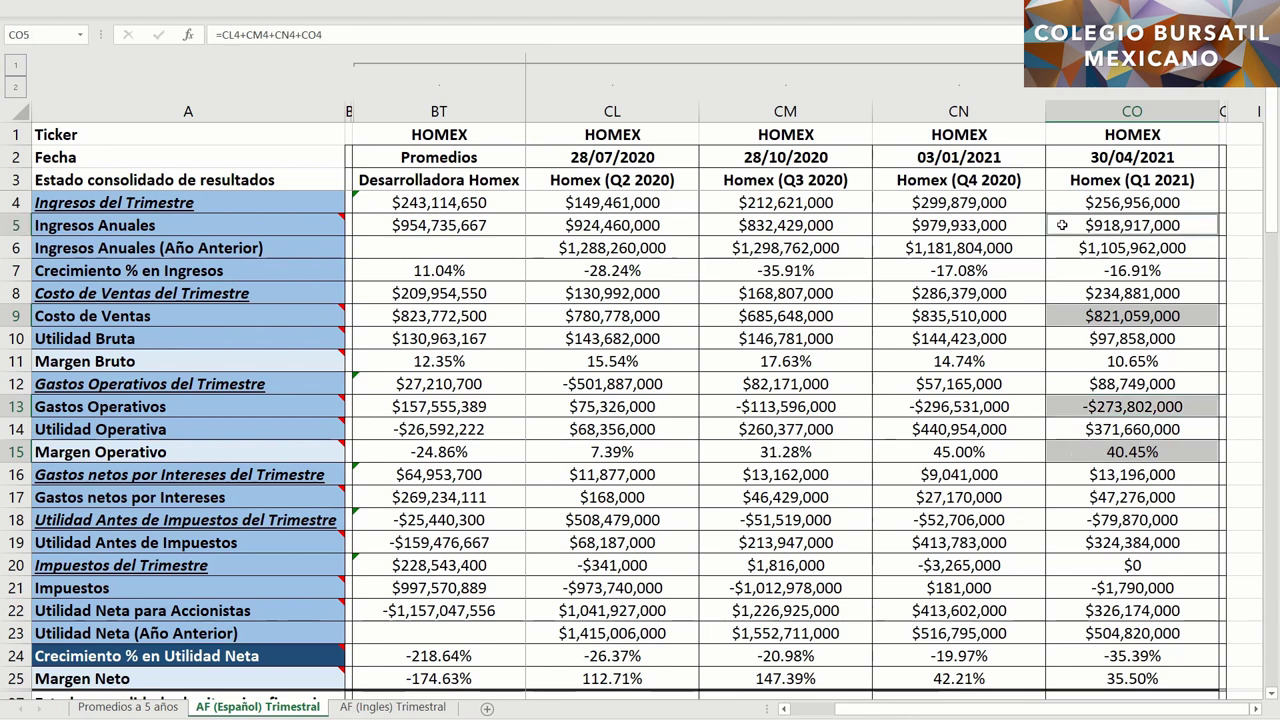
left_click(1064, 429, "ctrl")
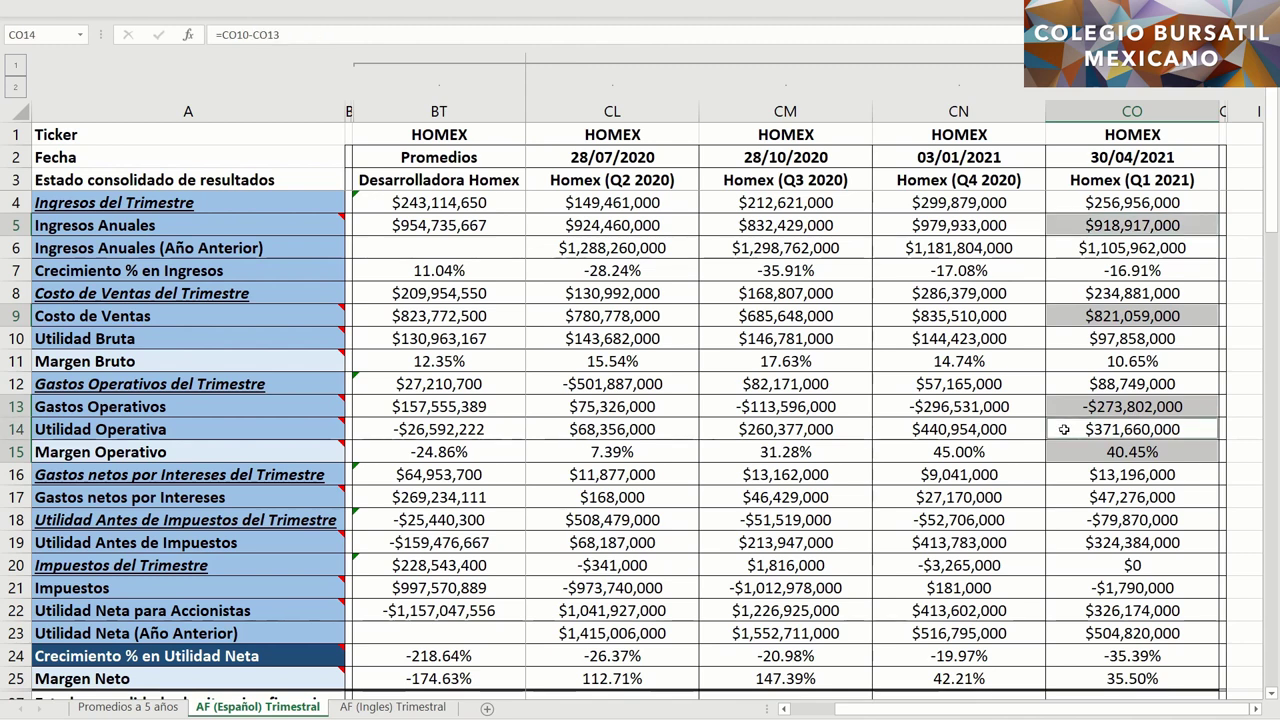
Step: Compare Gastos netos por Intereses del Trimestre for Q1 2021 with the three 2020 quarters and the average
left_click(1059, 477)
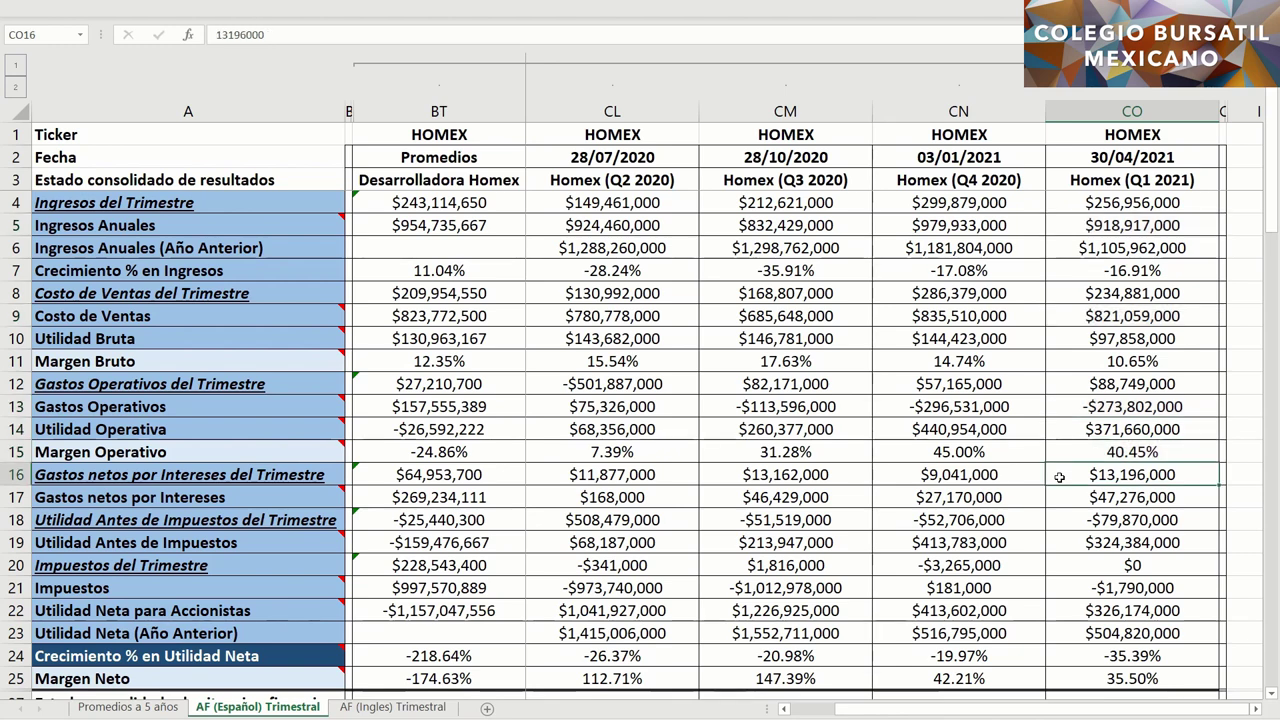
left_click_drag(1041, 477, 676, 477)
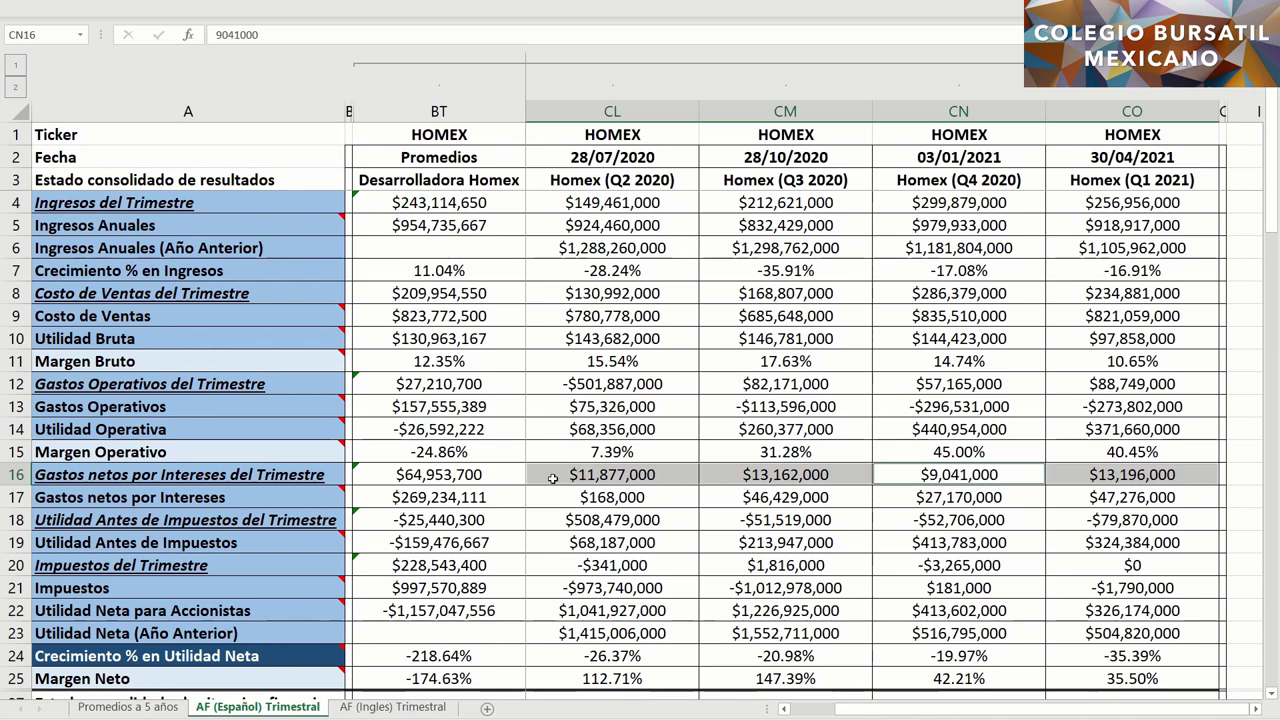
left_click(511, 476)
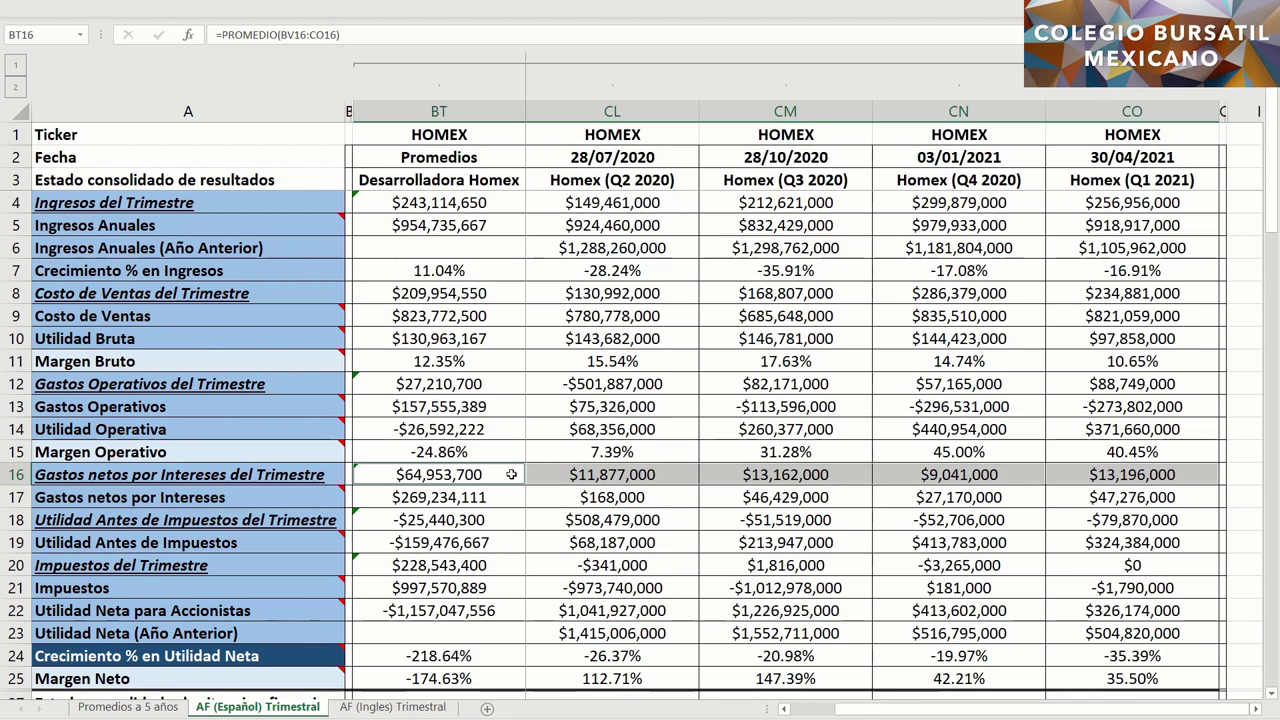
Step: Compare the annual Gastos netos por Intereses in row 17 across the four quarters and against its average
left_click(1069, 499)
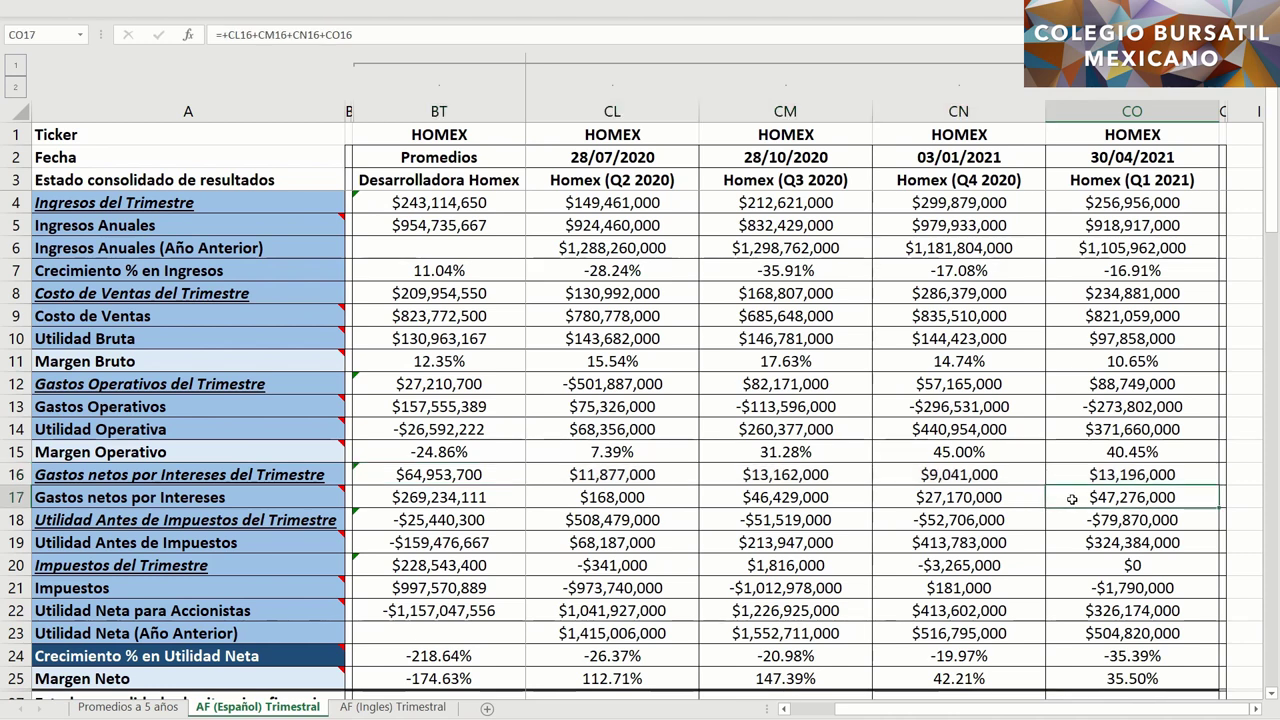
left_click(953, 497)
left_click_drag(950, 497, 663, 492)
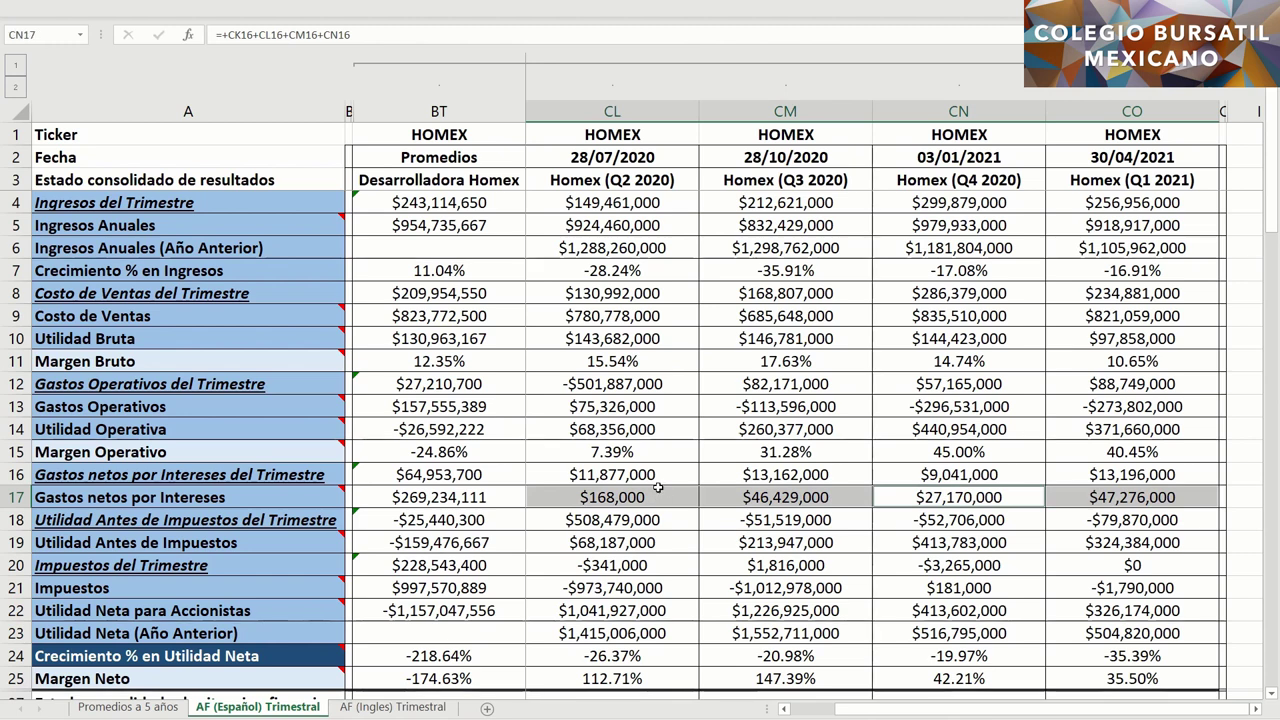
left_click(490, 497, "ctrl")
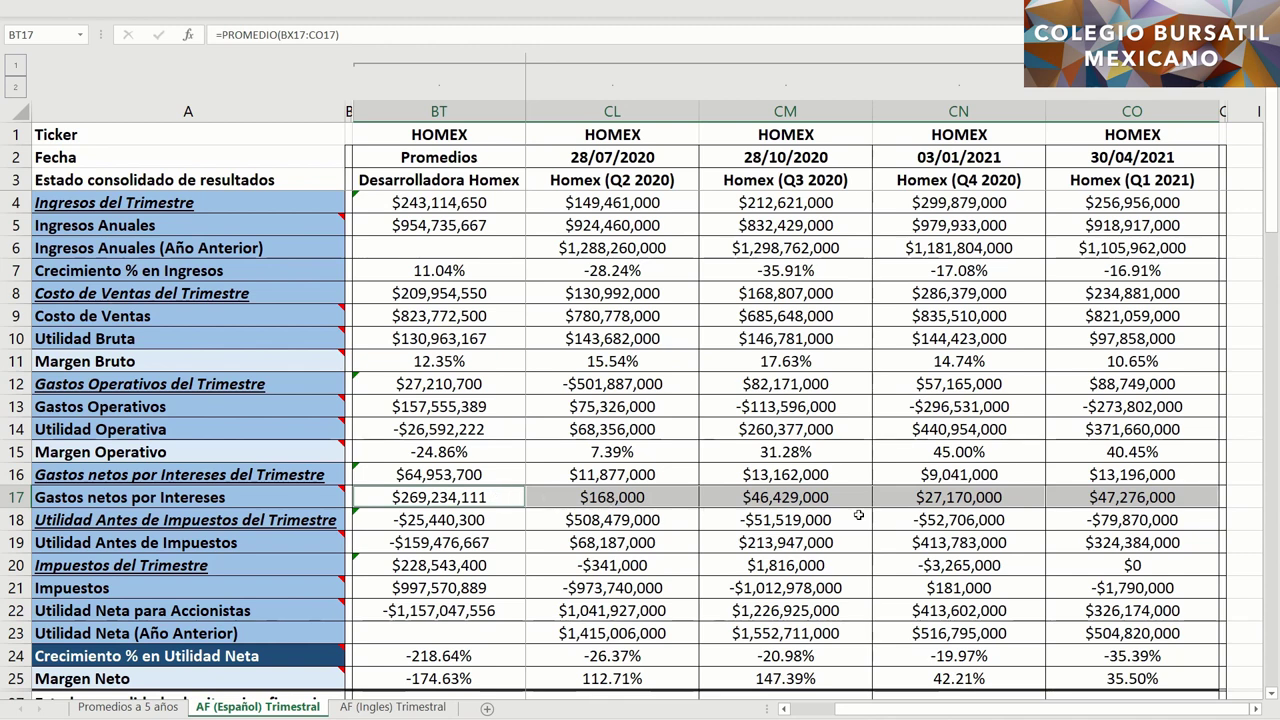
Step: Compare Utilidad Antes de Impuestos del Trimestre for Q1 2021, Q4 2020 and Q3 2020 with the average, and recheck Q2 2020 quarterly Gastos Operativos
left_click(1068, 519)
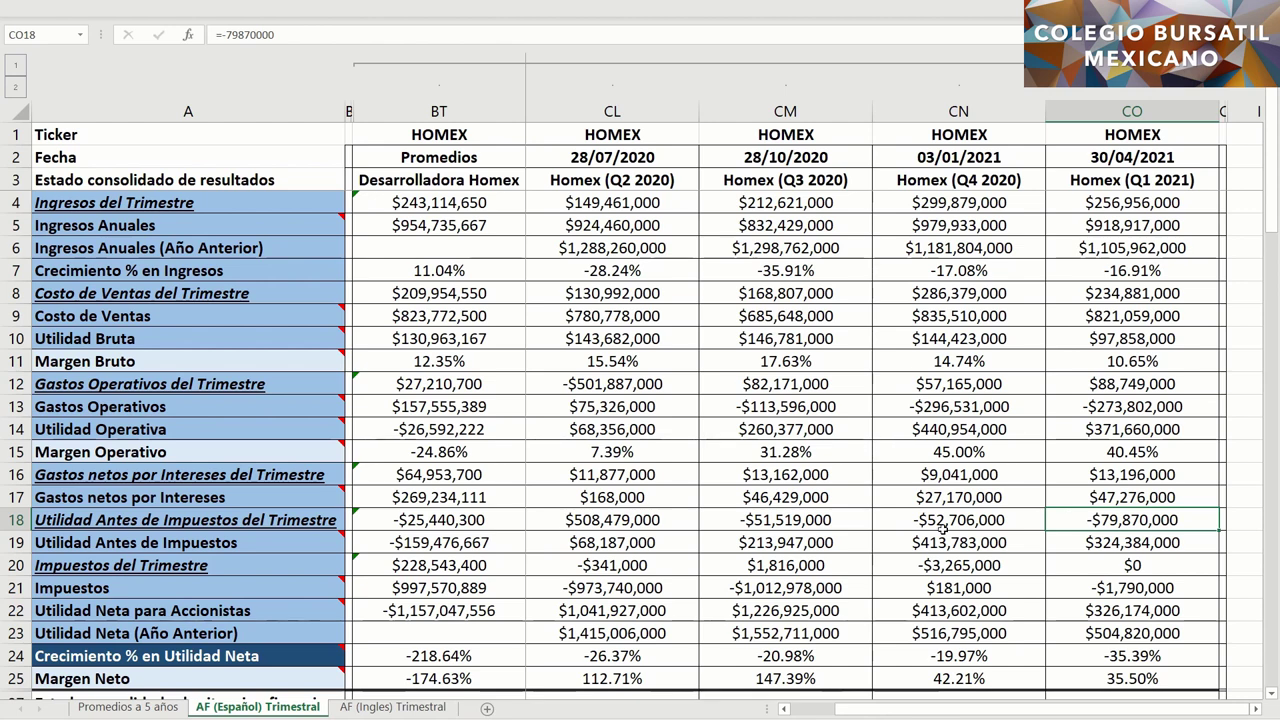
left_click_drag(907, 524, 859, 520)
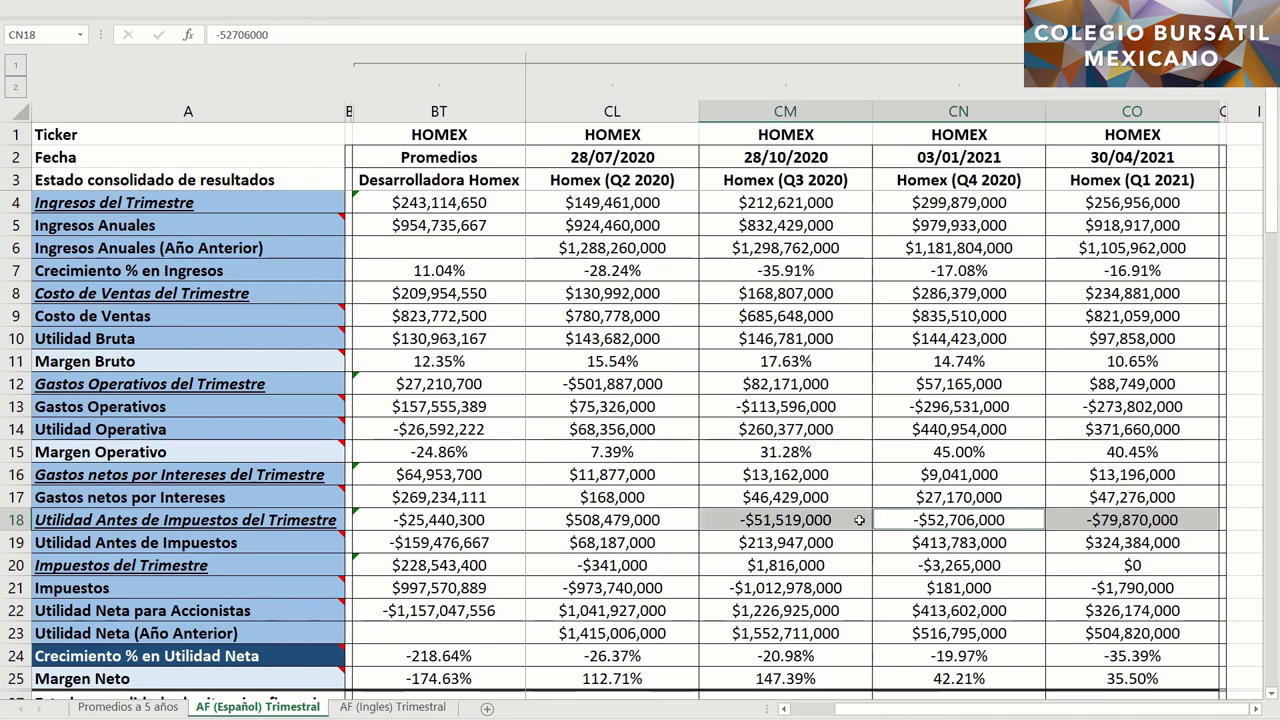
left_click(506, 519, "ctrl")
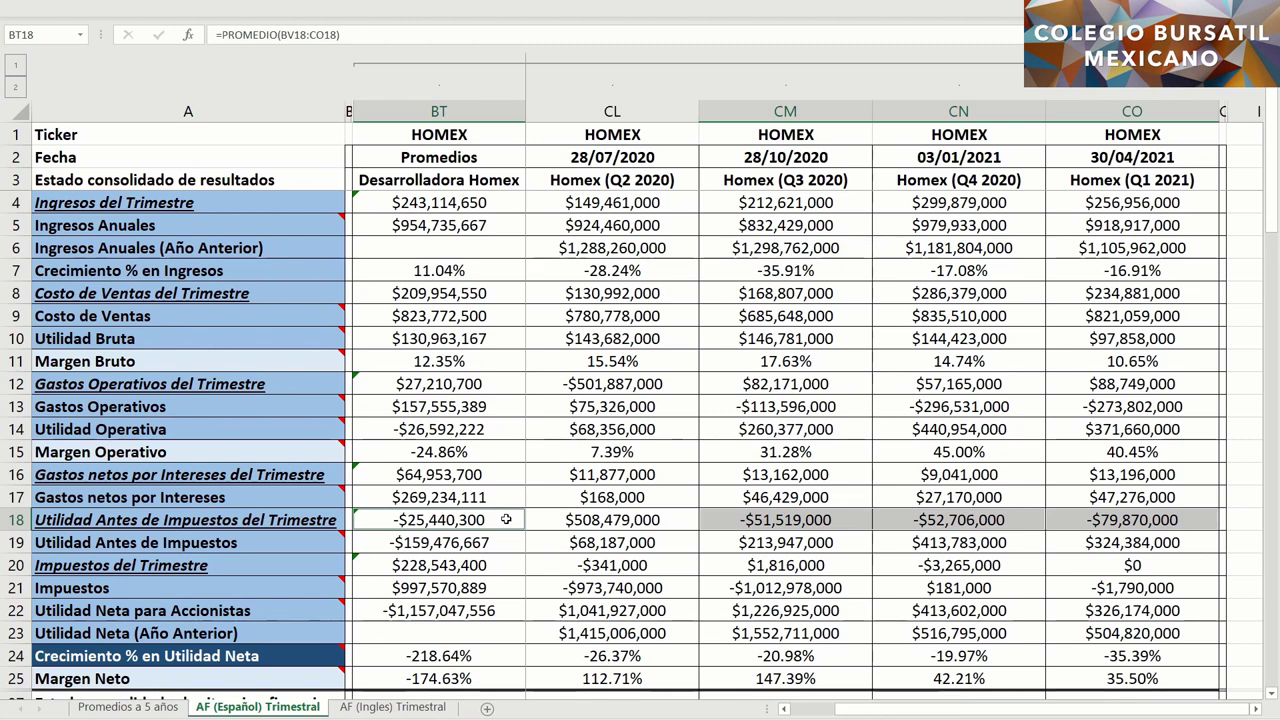
left_click(550, 382)
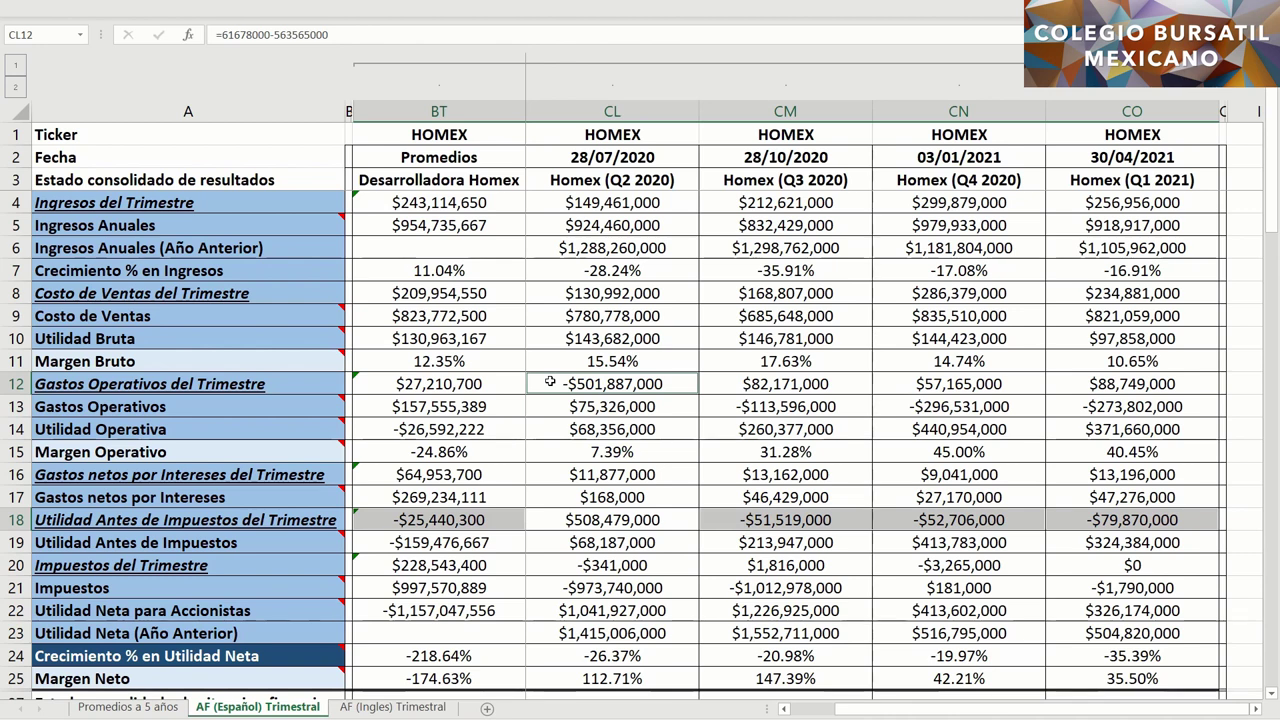
Step: Compare the annual Utilidad Antes de Impuestos in row 19 across the four quarters and against its average
left_click(1070, 542)
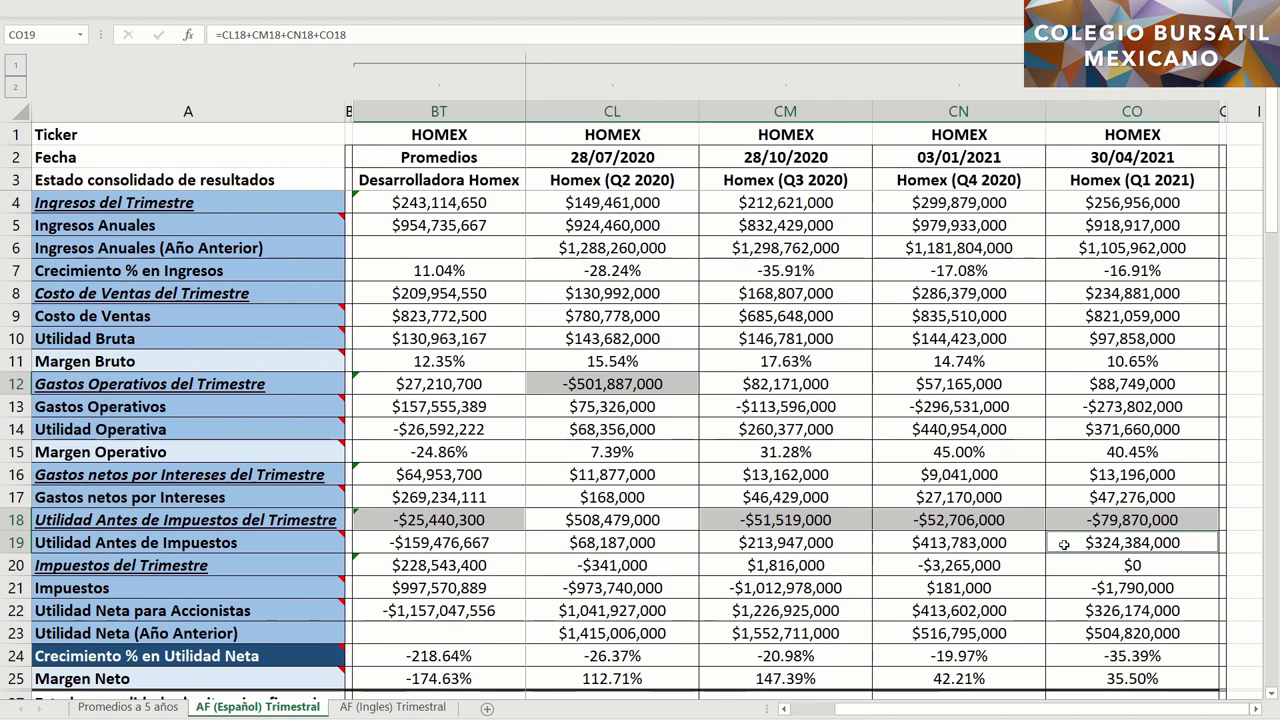
left_click(1026, 542)
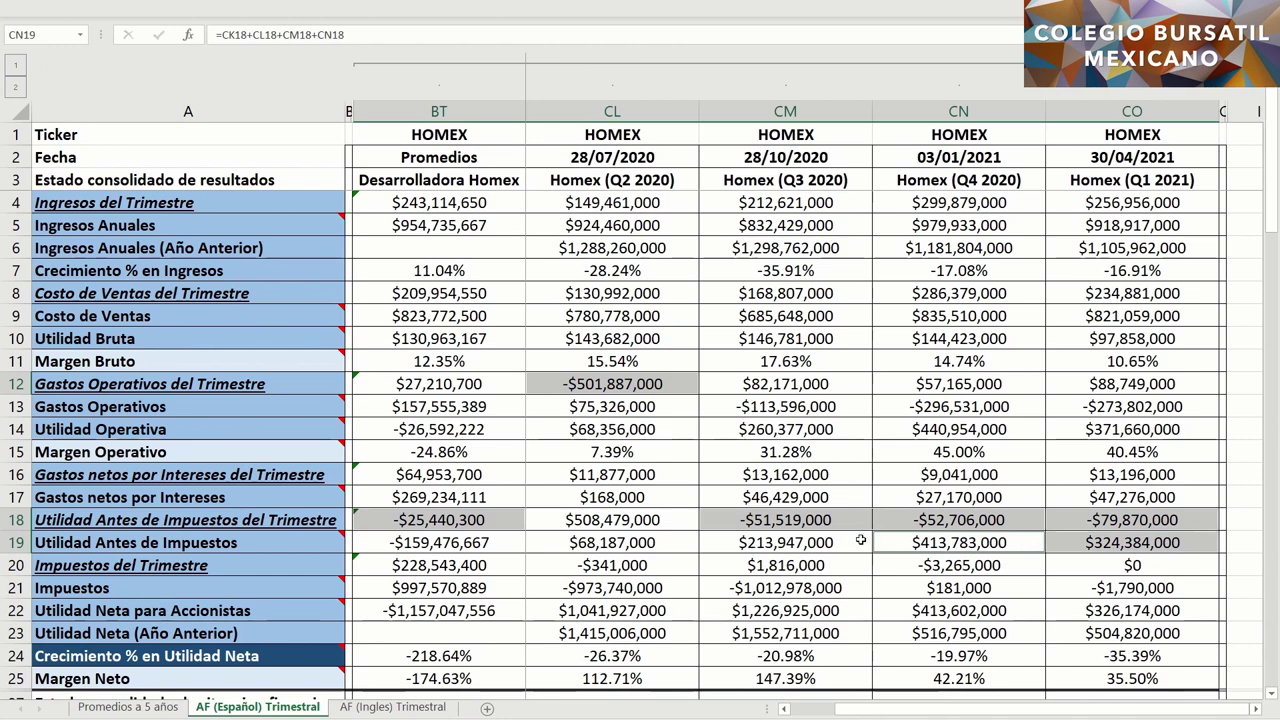
left_click(856, 541)
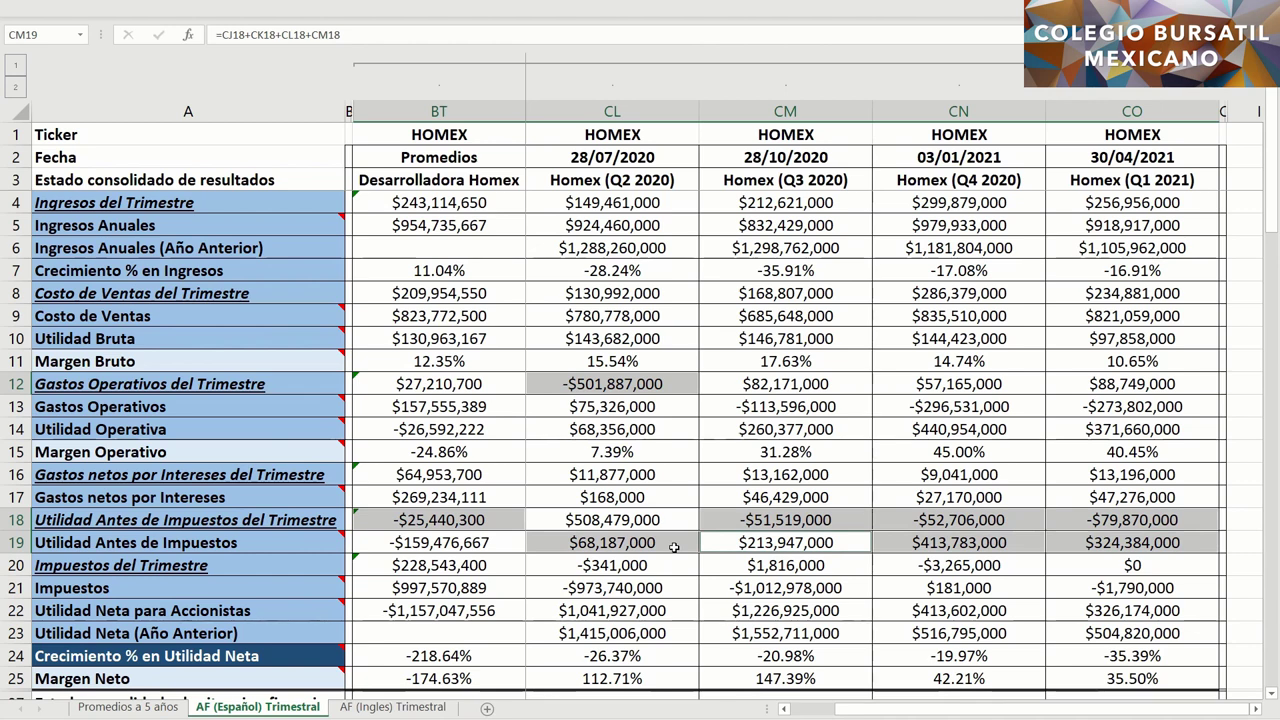
left_click(501, 543)
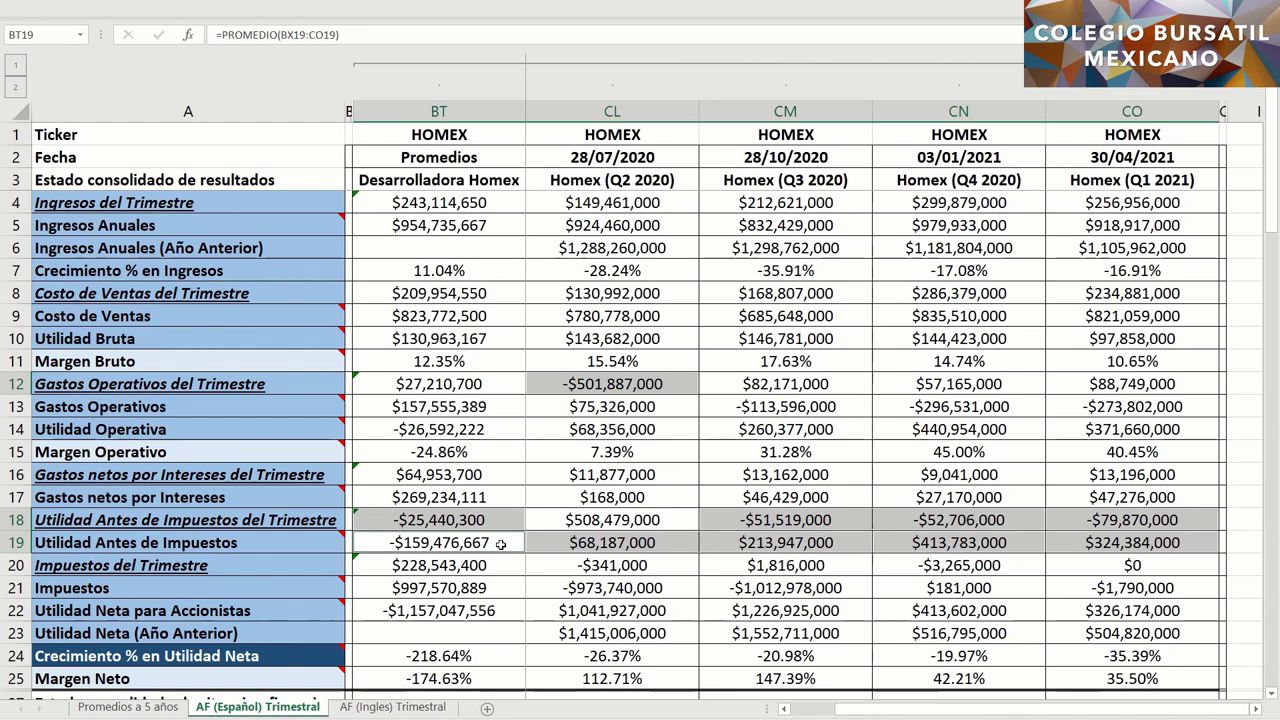
Step: Examine the Q1 2021 Impuestos del Trimestre in row 20 and the annual Impuestos in row 21
left_click(1071, 564)
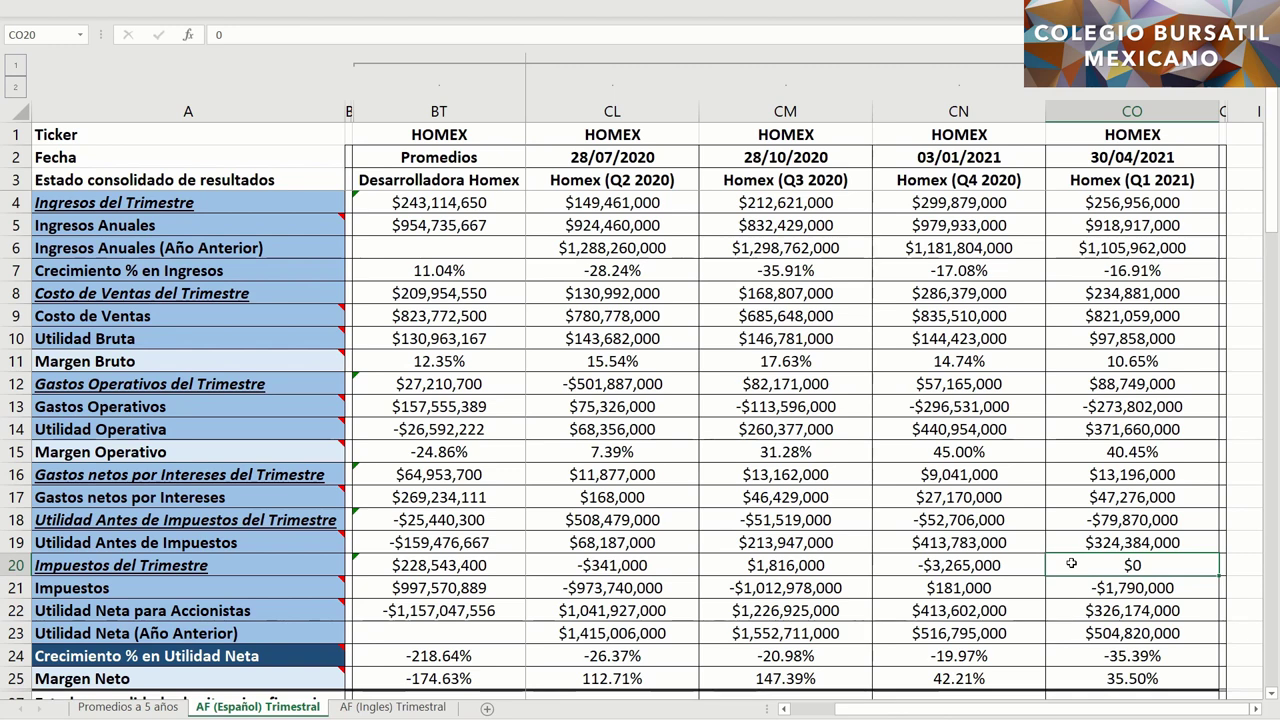
key("ctrl+v")
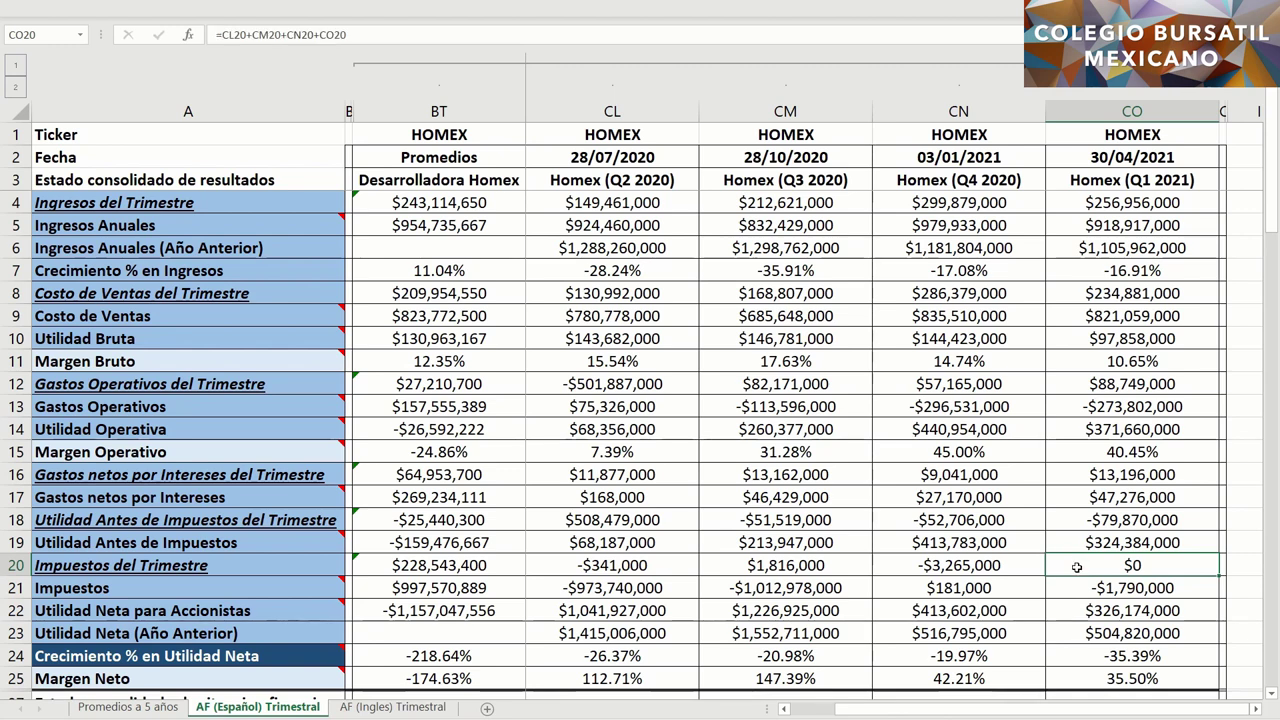
left_click(1074, 590)
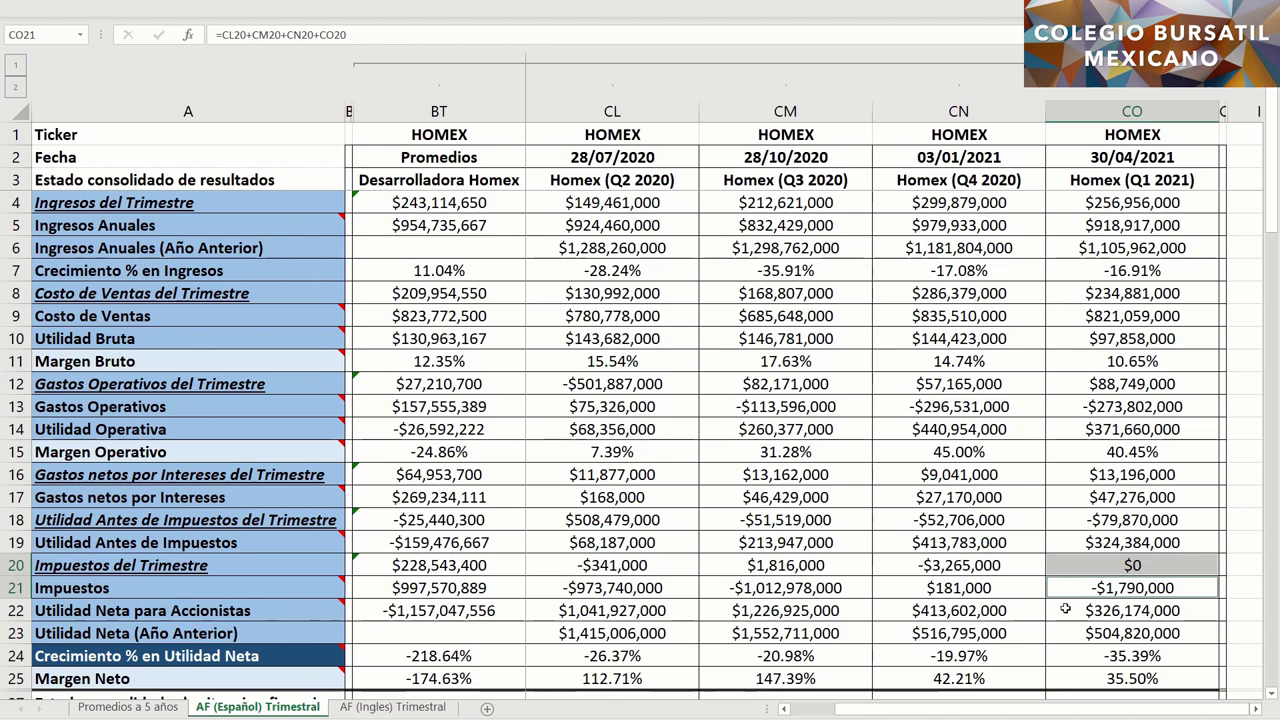
Step: Compare Utilidad Neta para Accionistas across the four quarters and its average, and check Q1 2021 against the prior year and its growth percentage
left_click(1066, 609)
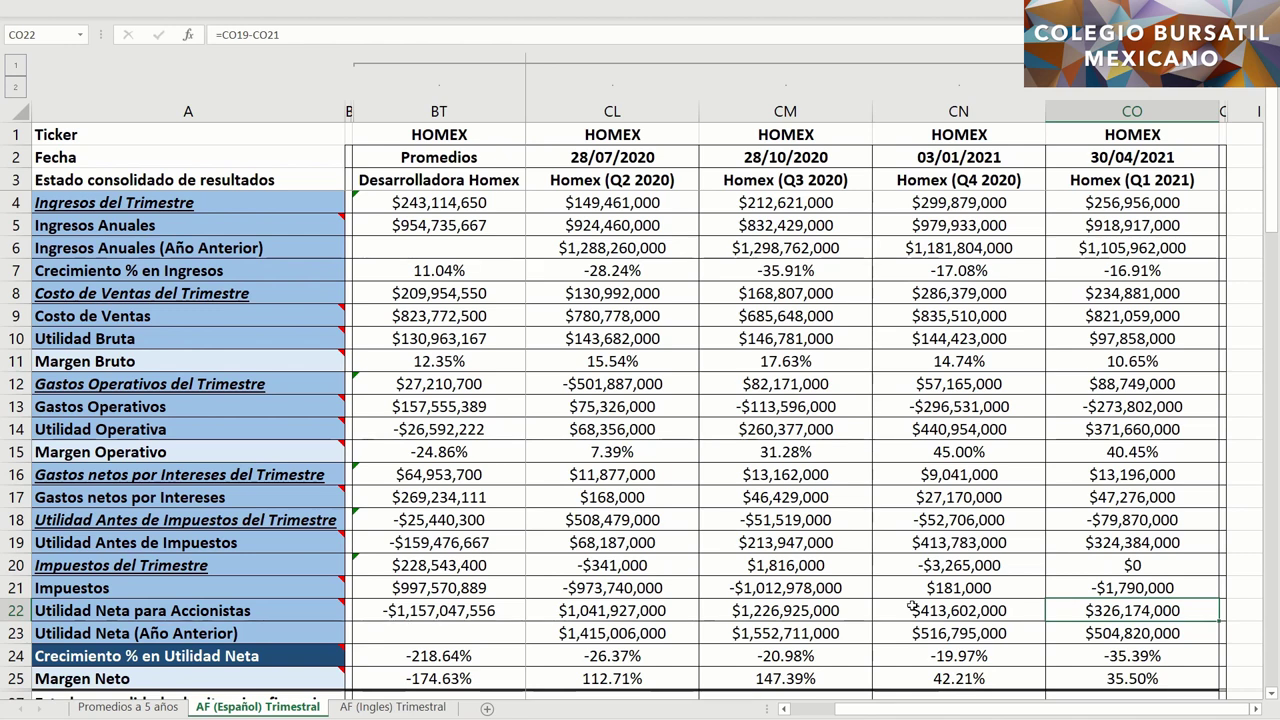
left_click_drag(937, 610, 820, 611)
left_click_drag(700, 616, 674, 615)
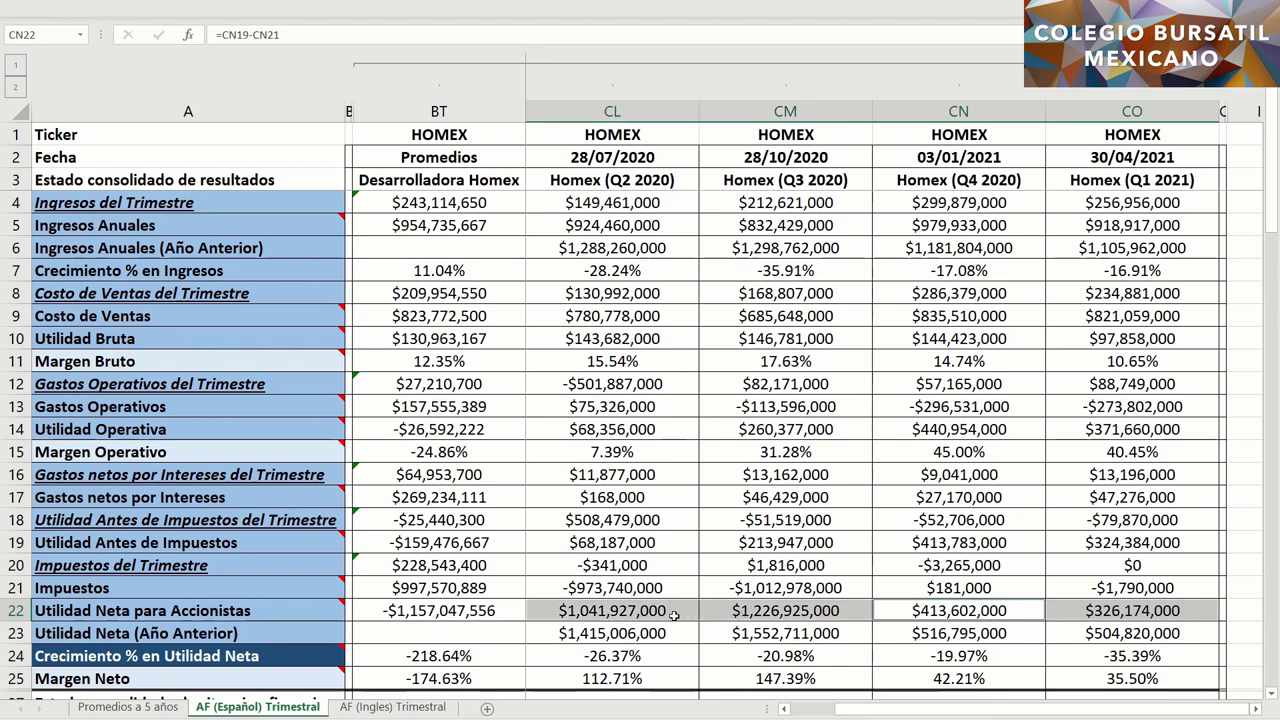
left_click(505, 610, "ctrl")
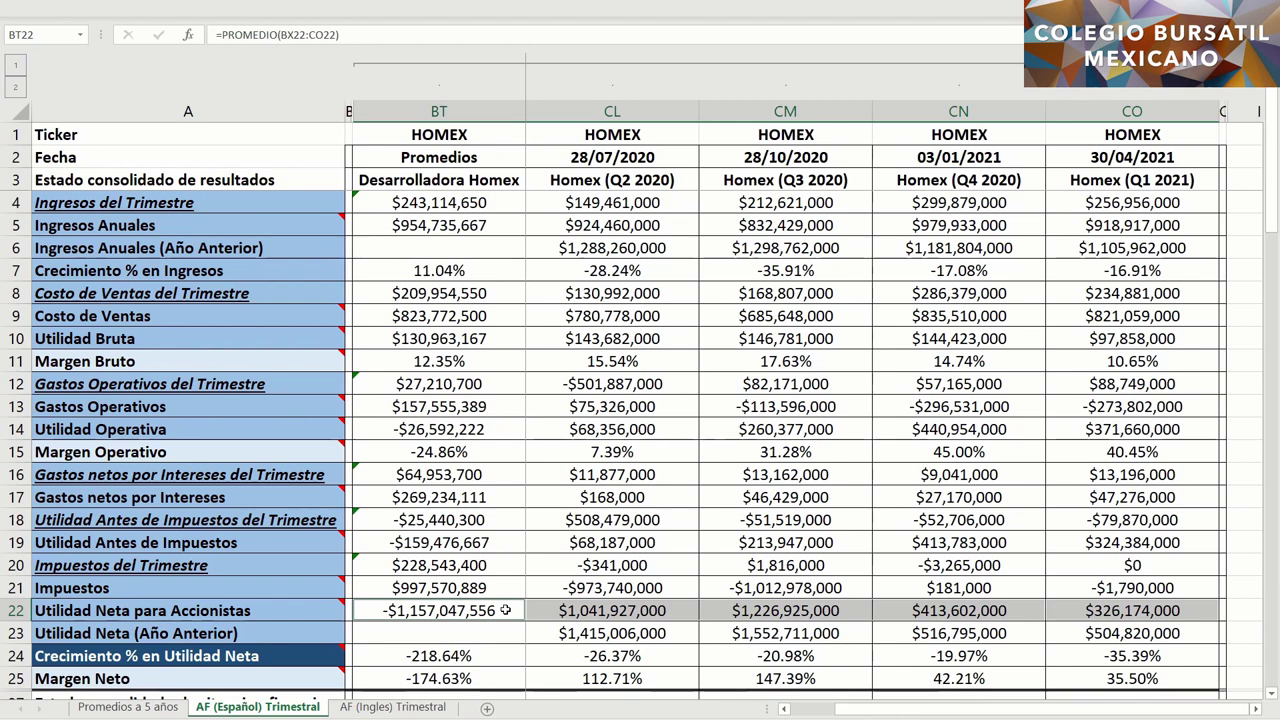
left_click(1065, 632)
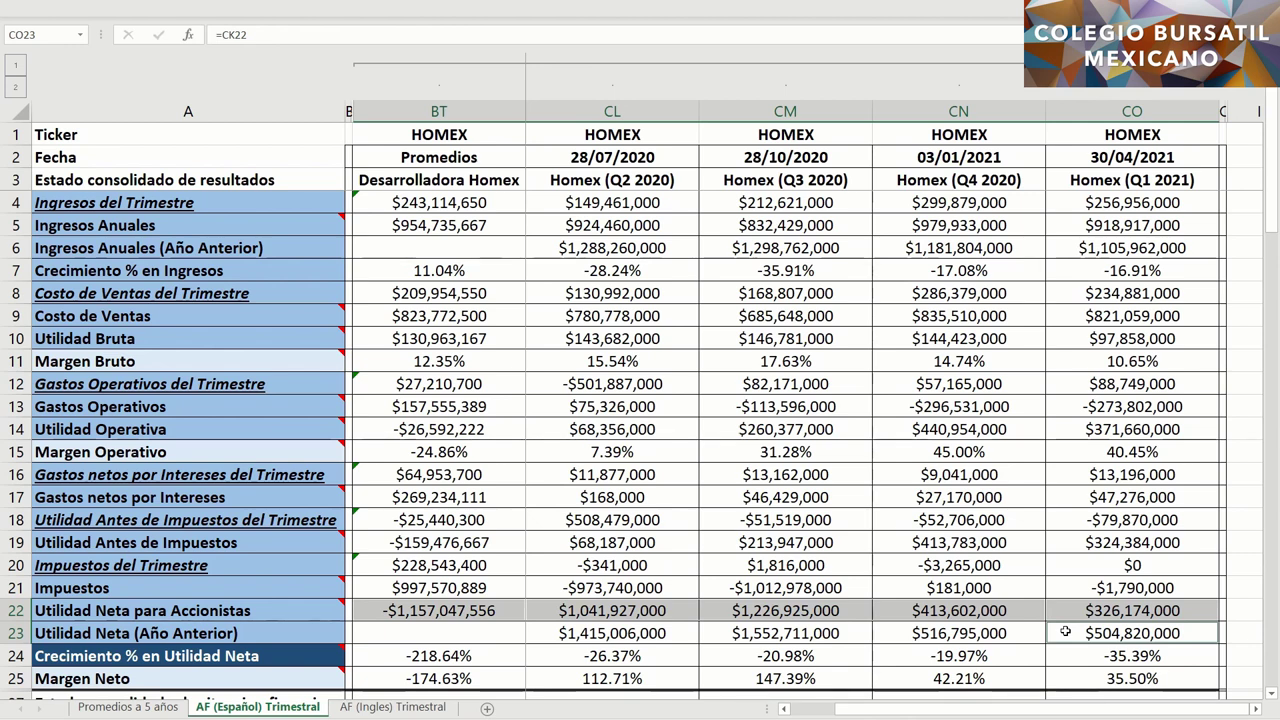
left_click(1070, 655, "ctrl")
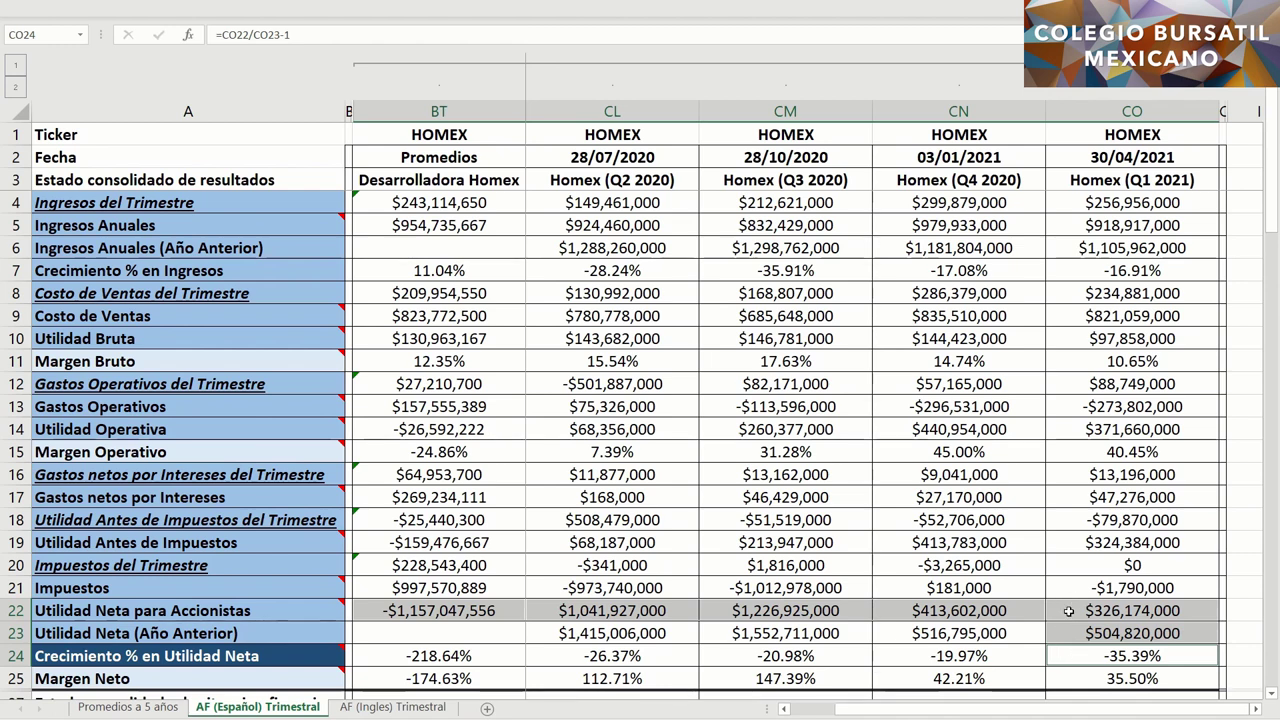
Step: Compare Margen Neto in row 25 for Q1 2021 with the three 2020 quarters and the average
left_click(1071, 687, "ctrl")
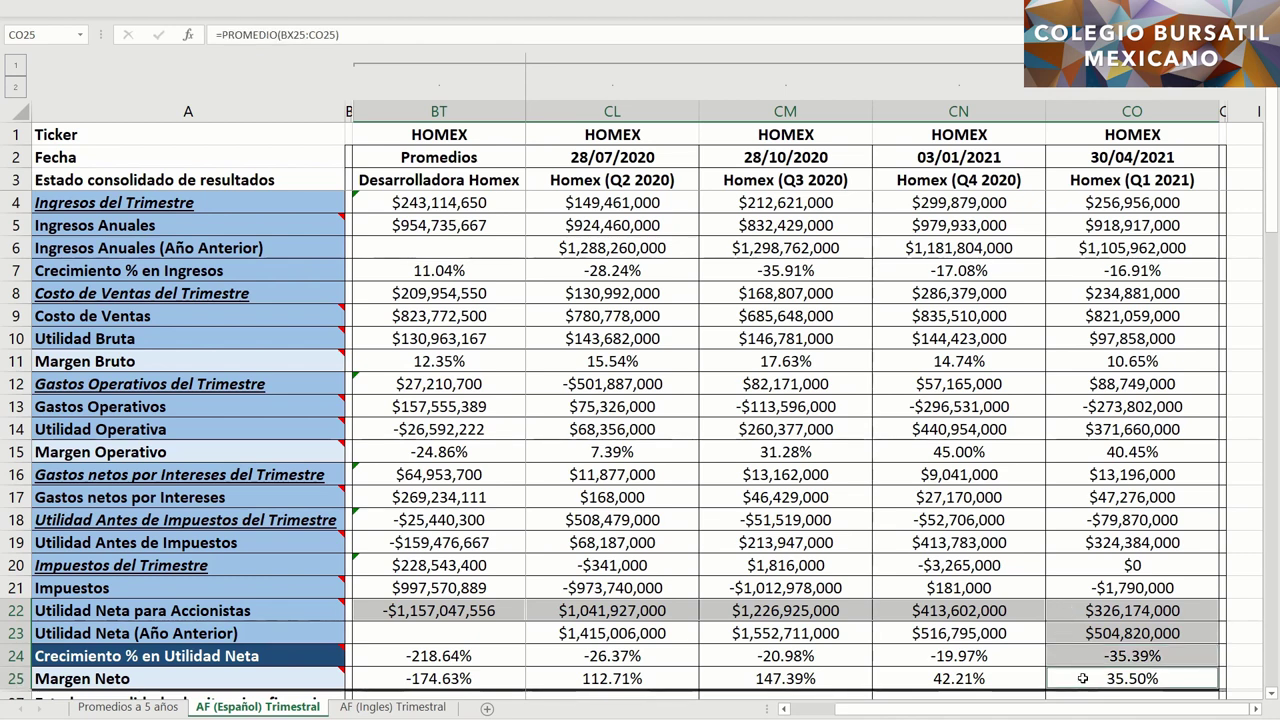
left_click_drag(960, 679, 667, 678)
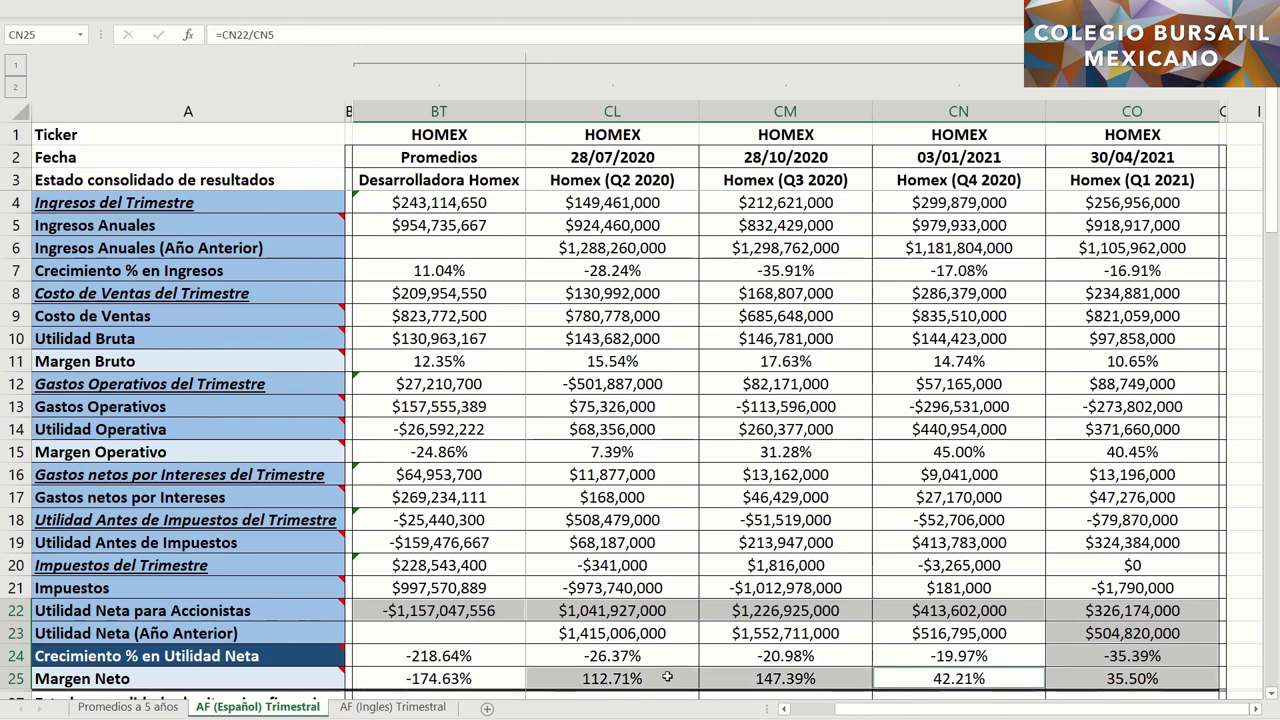
left_click(510, 678)
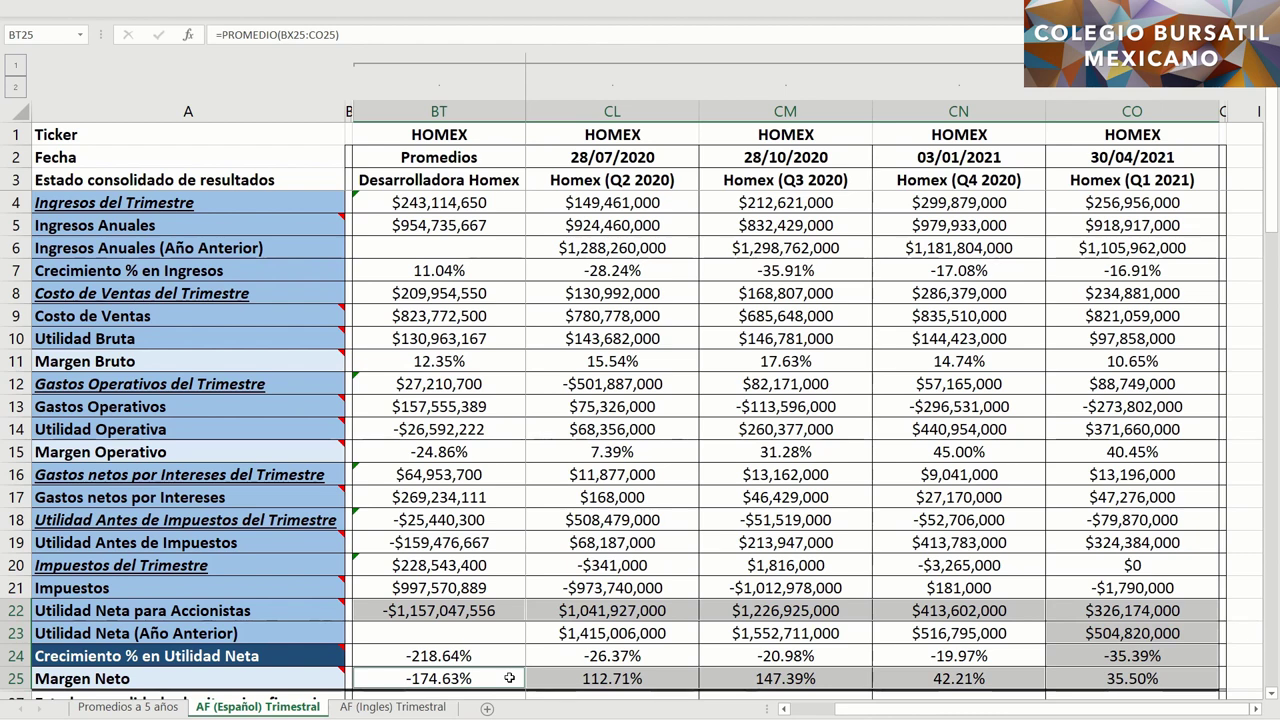
Step: Relate the Q1 2021 Margen Neto to annual Costo de Ventas, Gastos Operativos, Gastos netos por Intereses, Impuestos, Ingresos Anuales and Utilidad Neta para Accionistas
left_click(1079, 672)
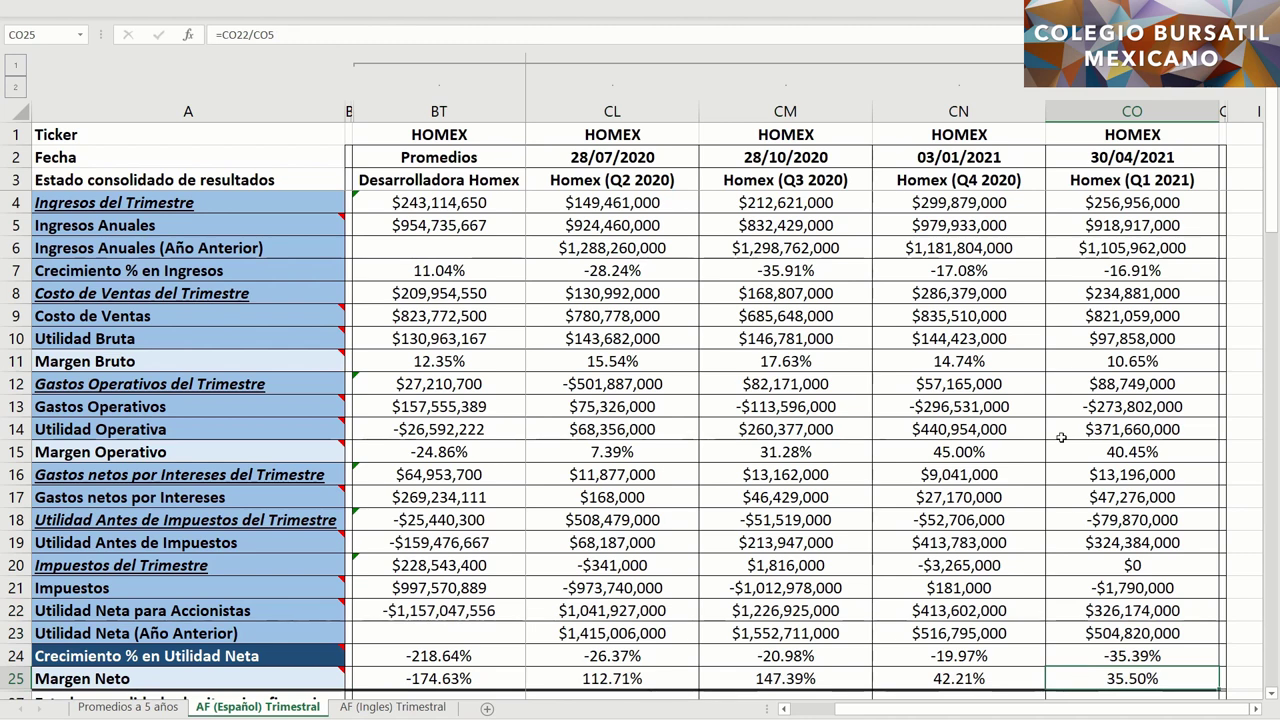
left_click(1067, 314, "ctrl")
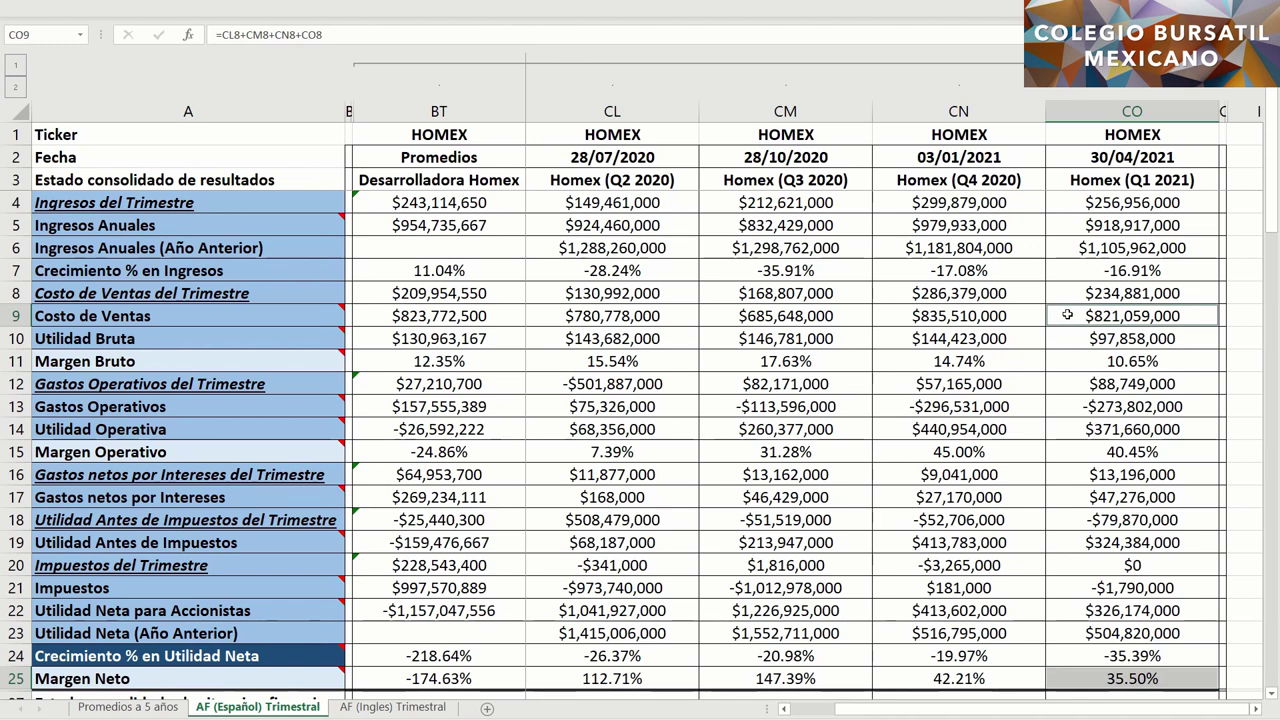
left_click(1065, 405, "ctrl")
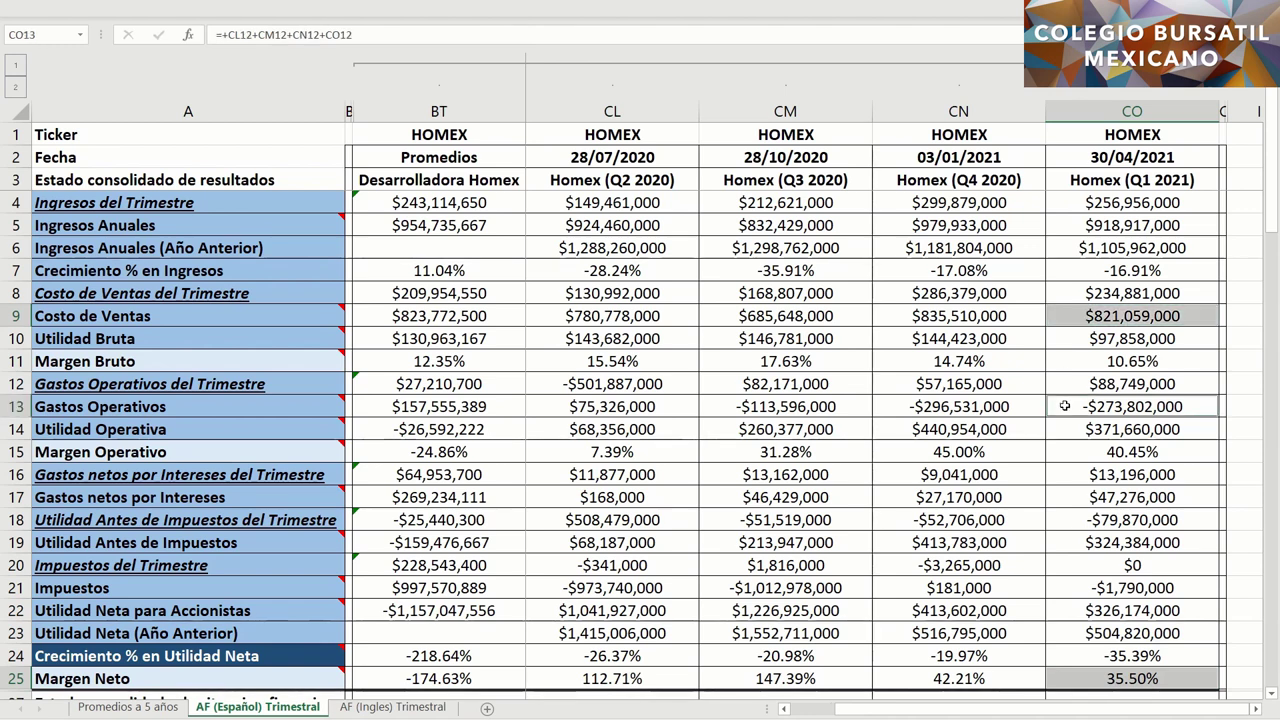
left_click(1065, 497, "ctrl")
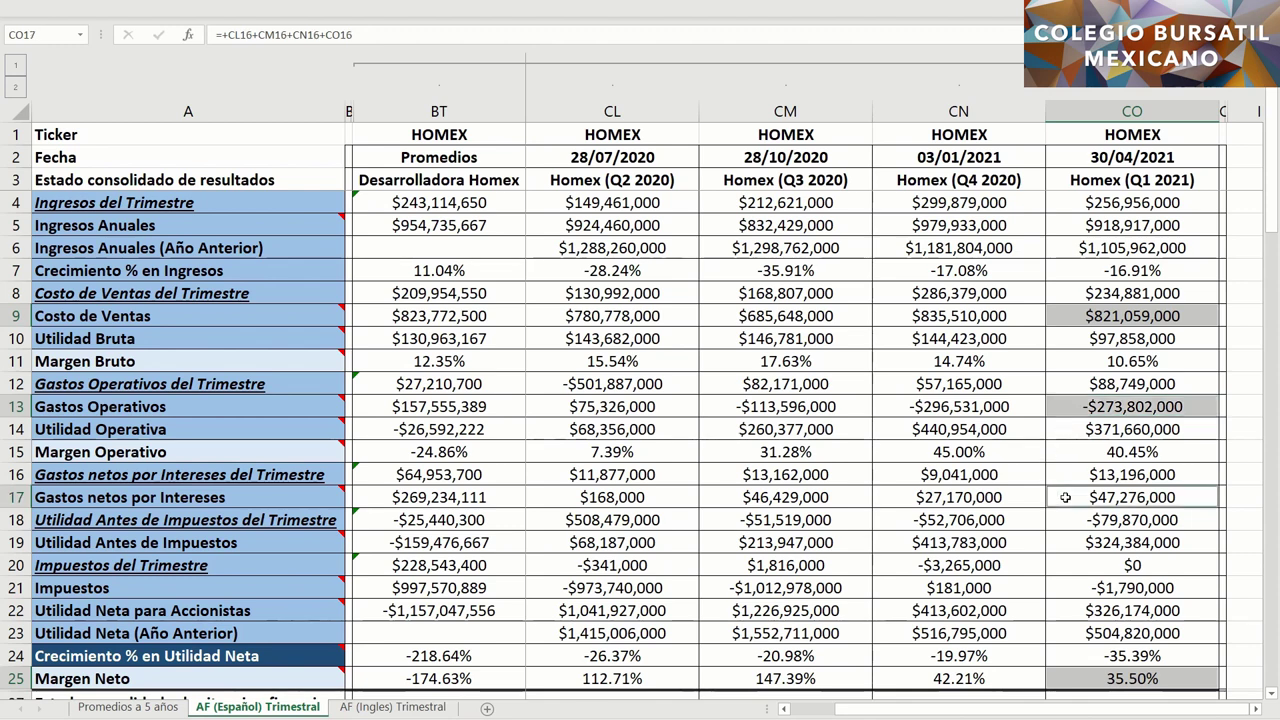
left_click(1066, 586, "ctrl")
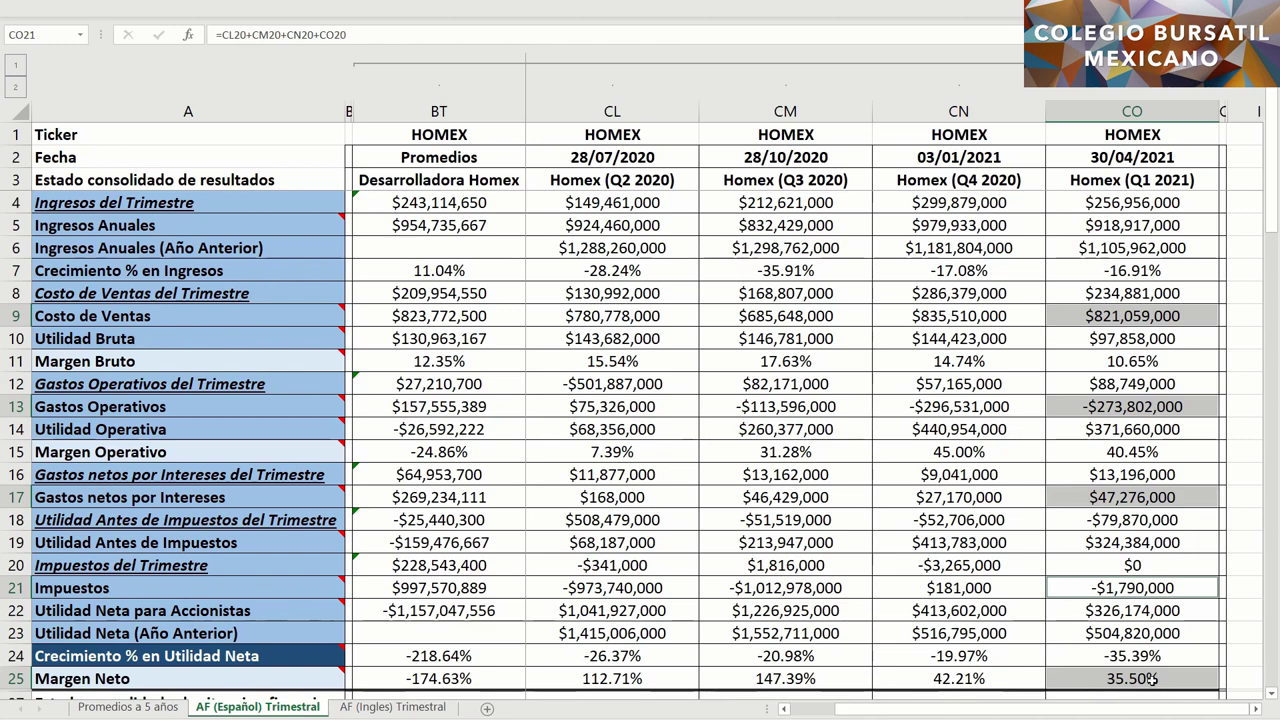
left_click(1076, 225)
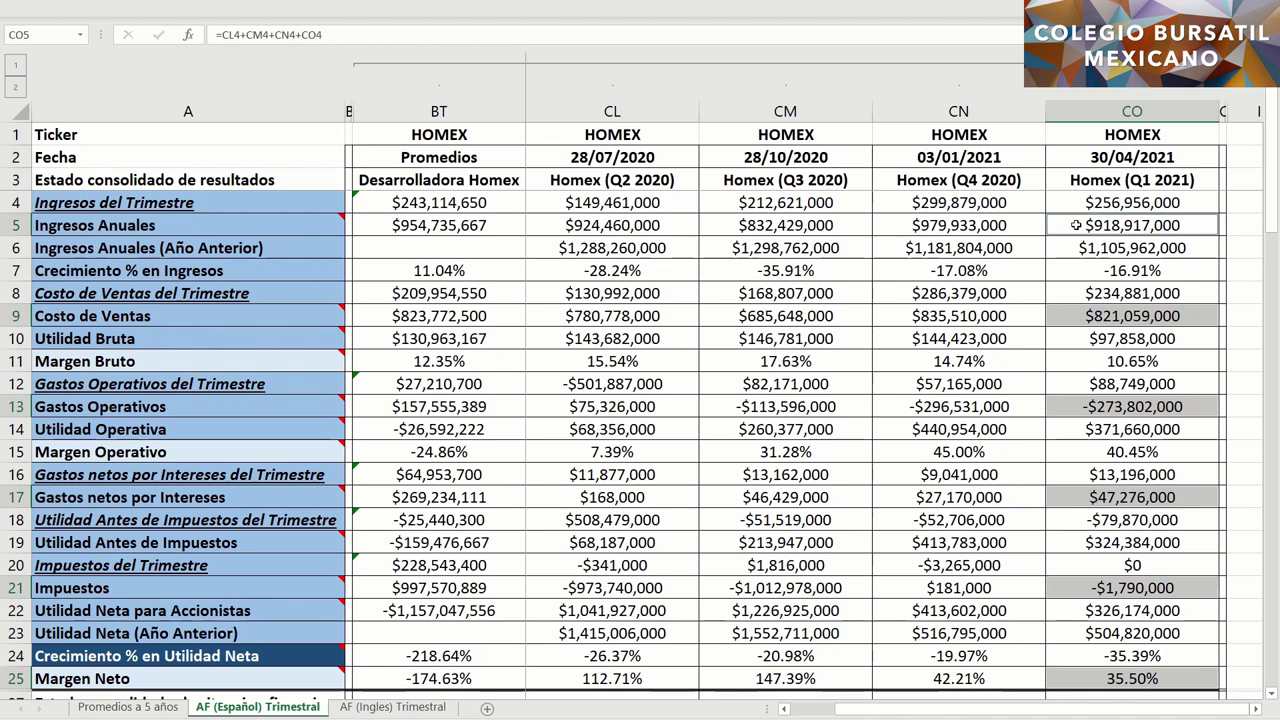
left_click(1061, 610)
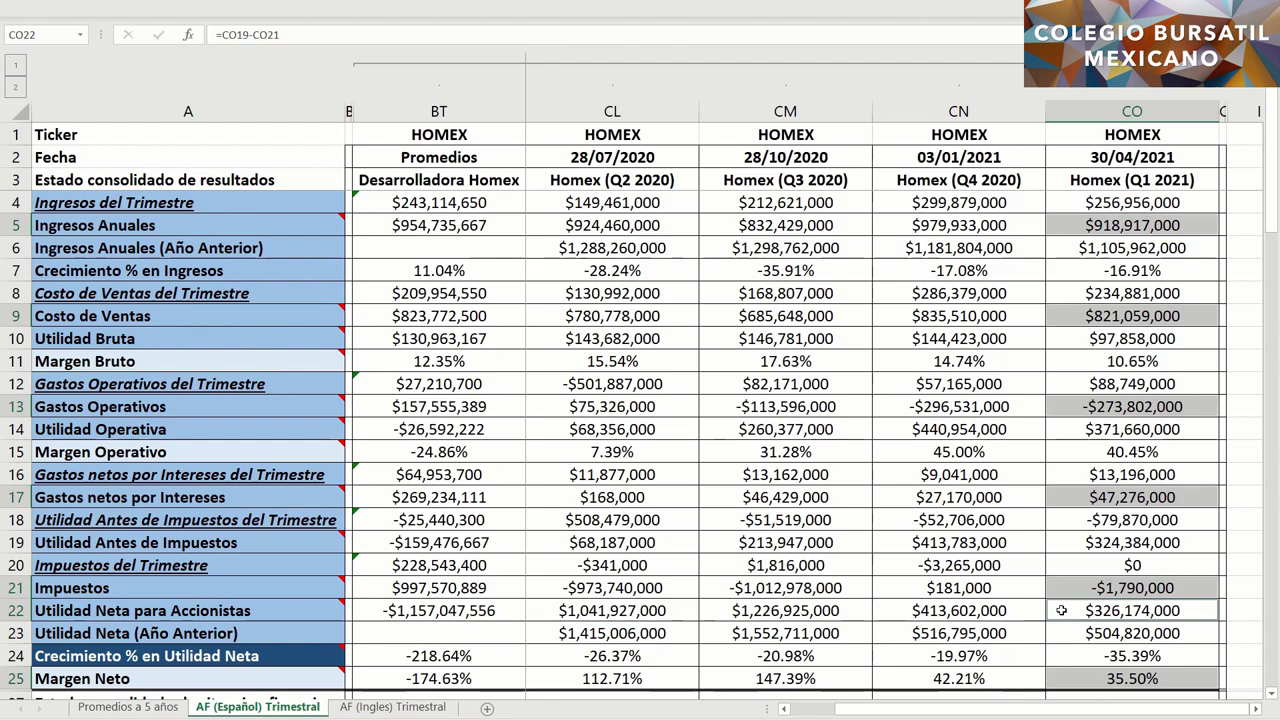
Step: Compare Efectivo in the balance sheet section for Q1 2021 with the three 2020 quarters and the average
scroll(1061, 610, "down", 6)
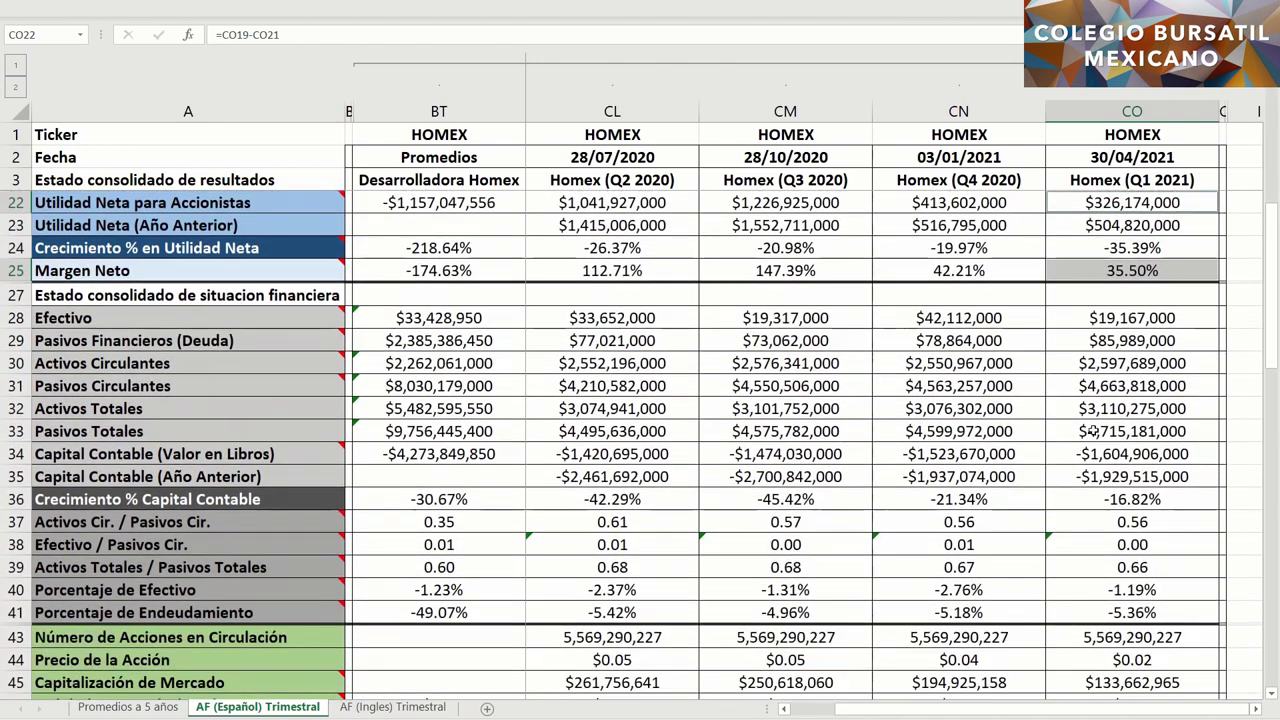
left_click(1066, 317)
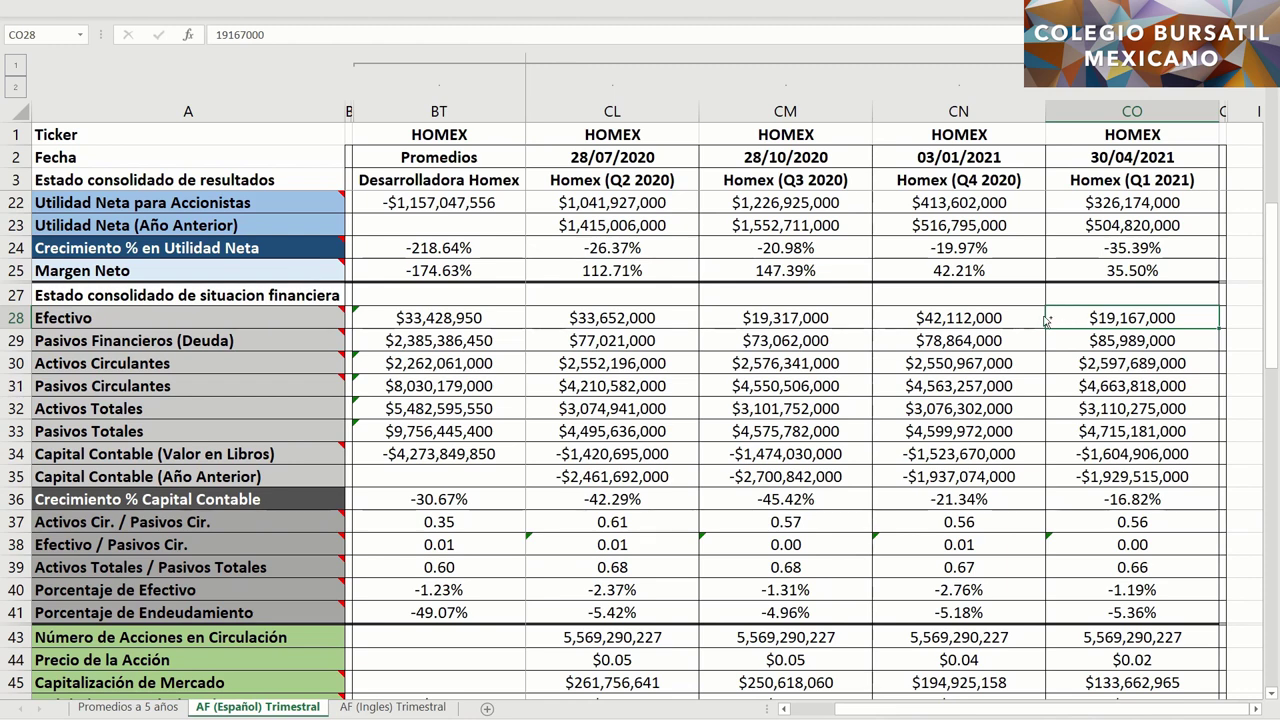
left_click_drag(1036, 318, 632, 317)
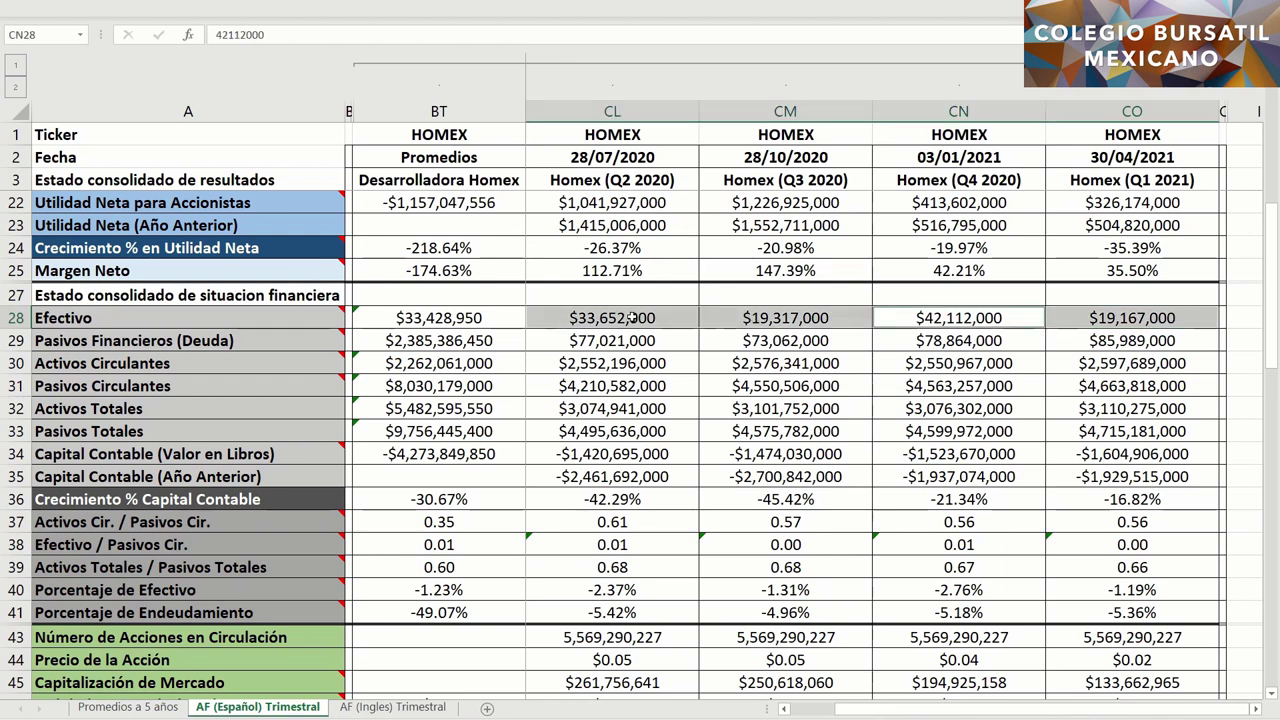
left_click(510, 319)
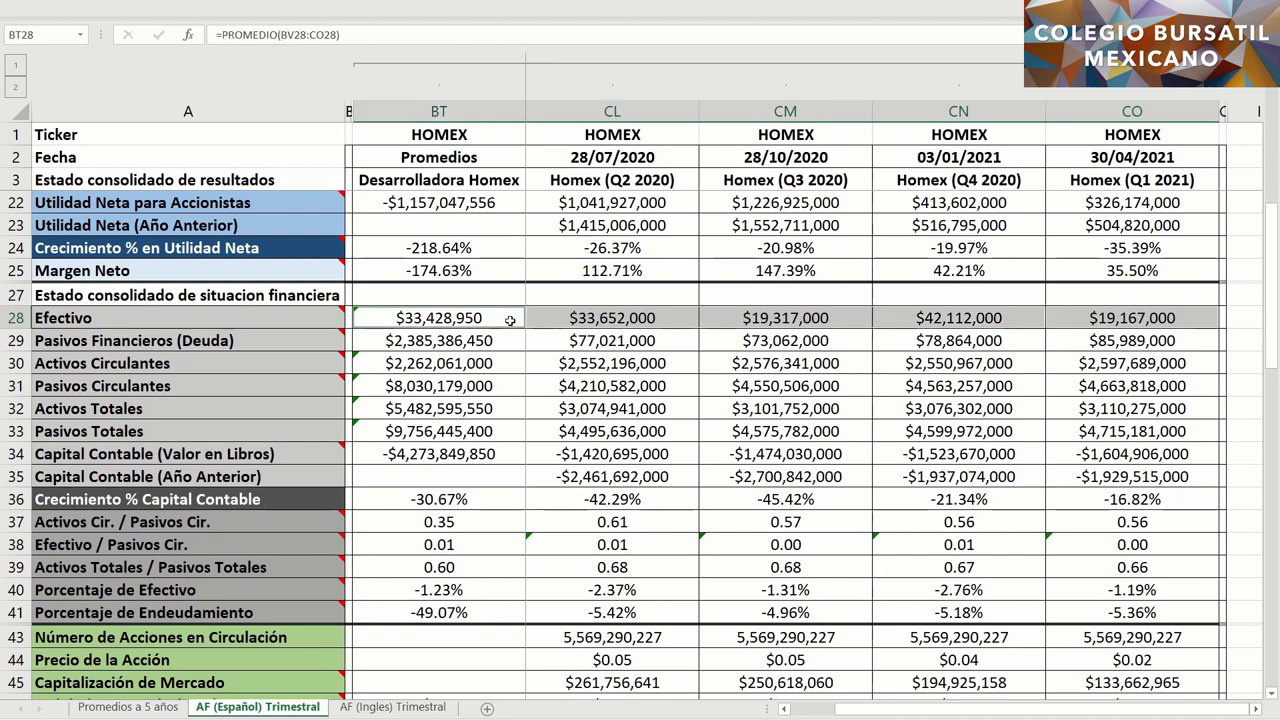
Step: Compare Activos Circulantes and Activos Totales for Q1 2021 with the three 2020 quarters and their averages
left_click(1068, 364)
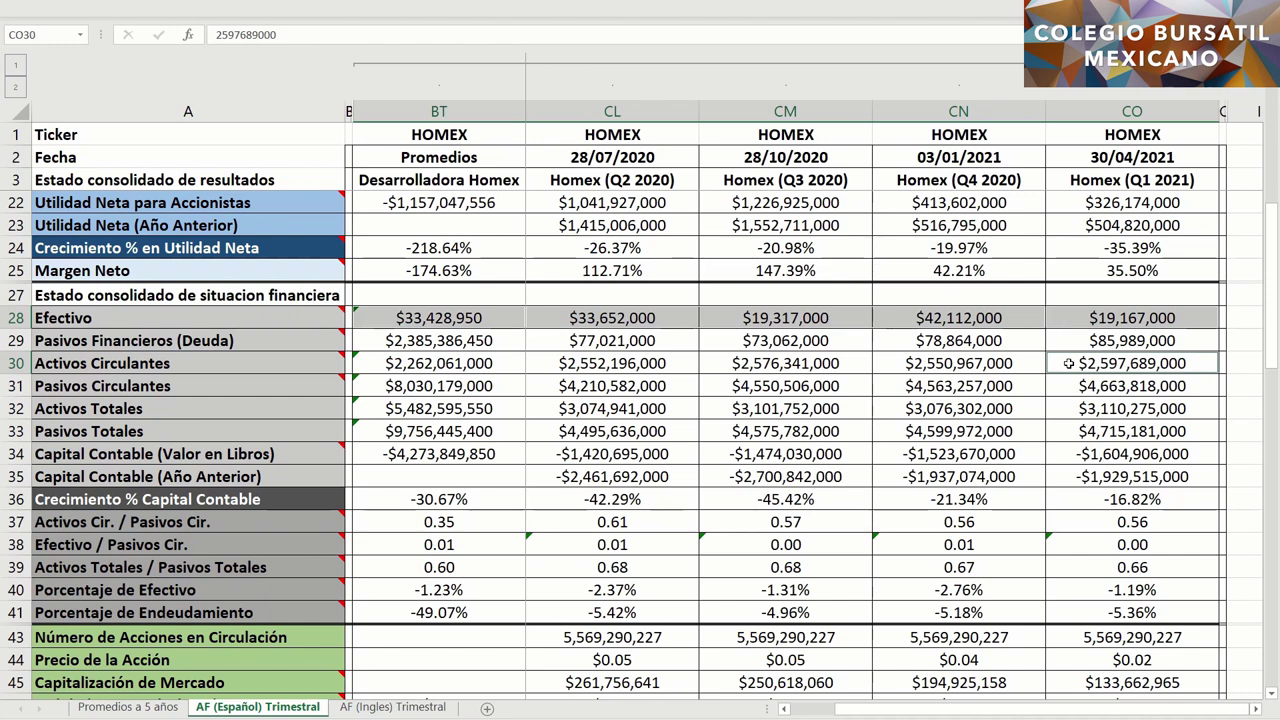
left_click_drag(1000, 364, 669, 364, "ctrl")
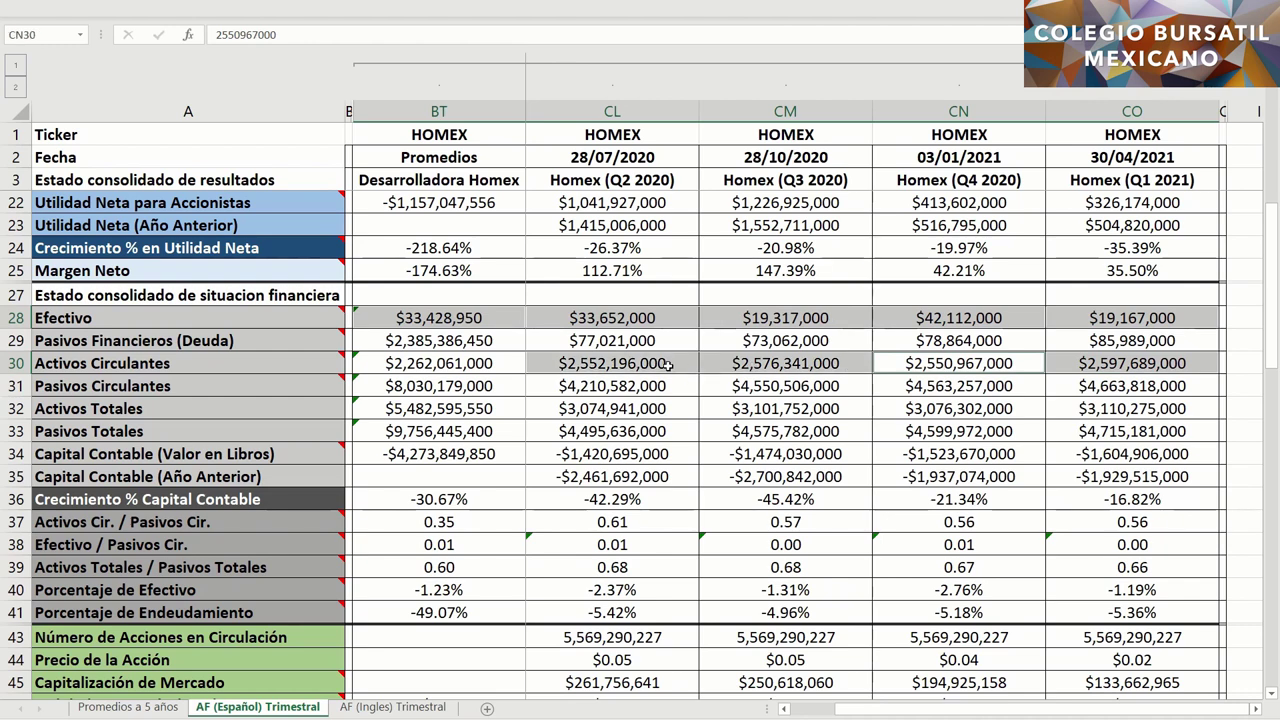
left_click(503, 363)
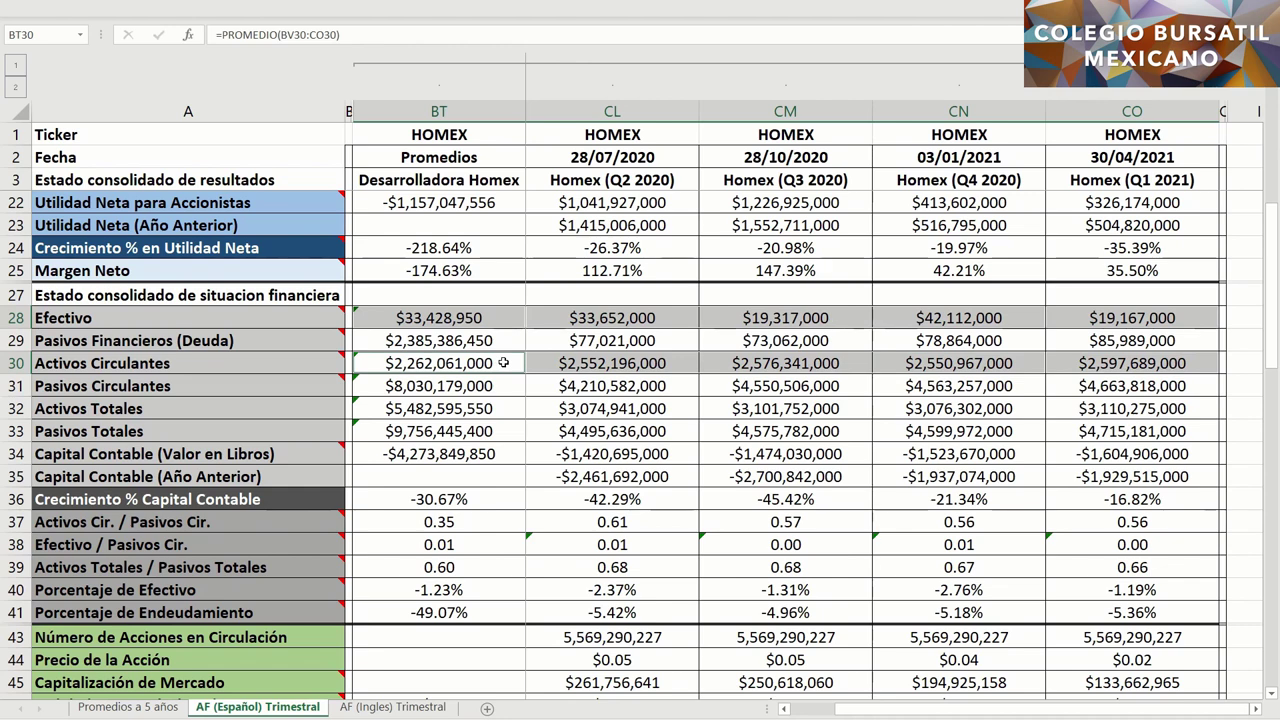
left_click(1068, 407)
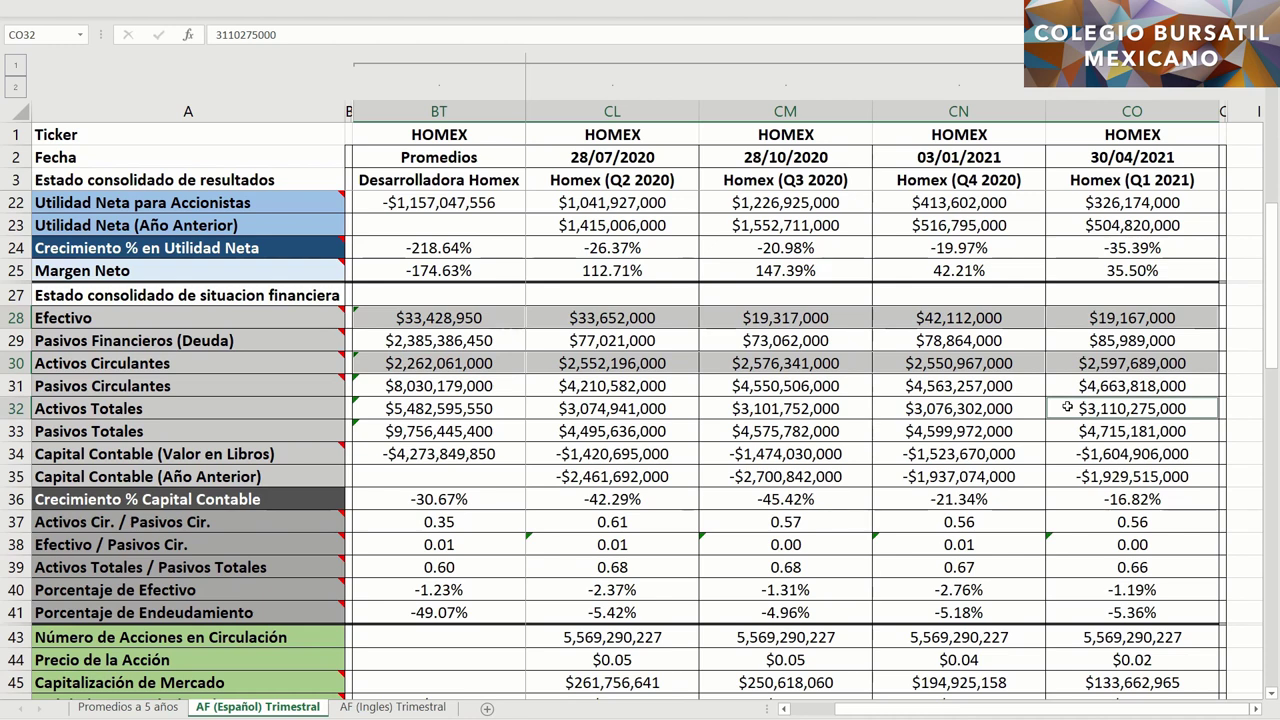
left_click(880, 408, "ctrl")
left_click_drag(855, 408, 635, 410)
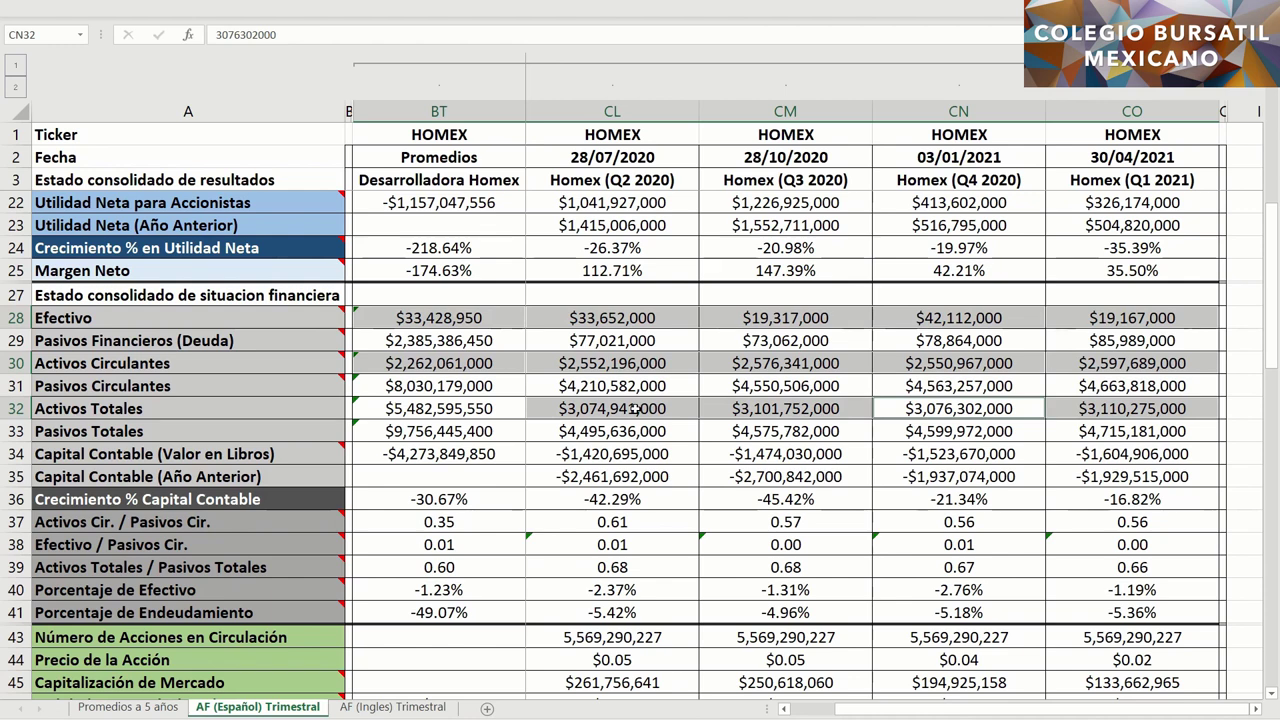
left_click(511, 408)
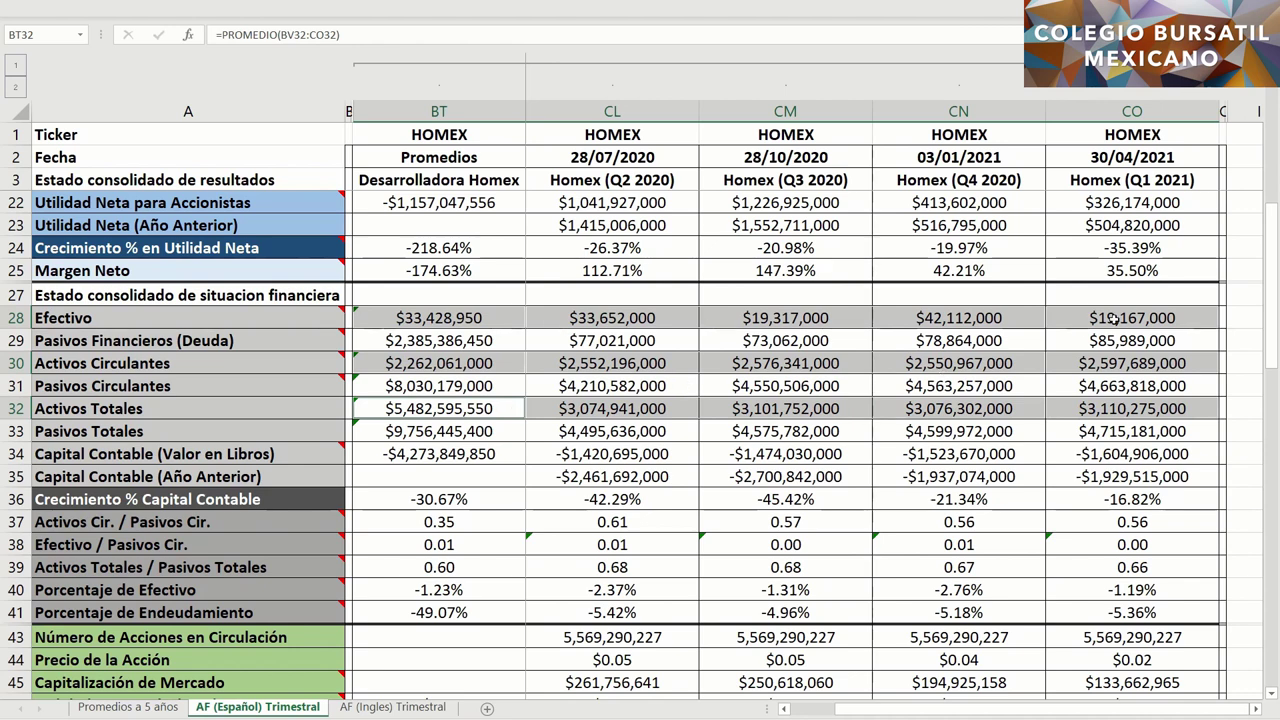
Step: Compare Pasivos Financieros (Deuda) and Pasivos Circulantes for Q1 2021 with the three 2020 quarters and their averages
left_click(1073, 338)
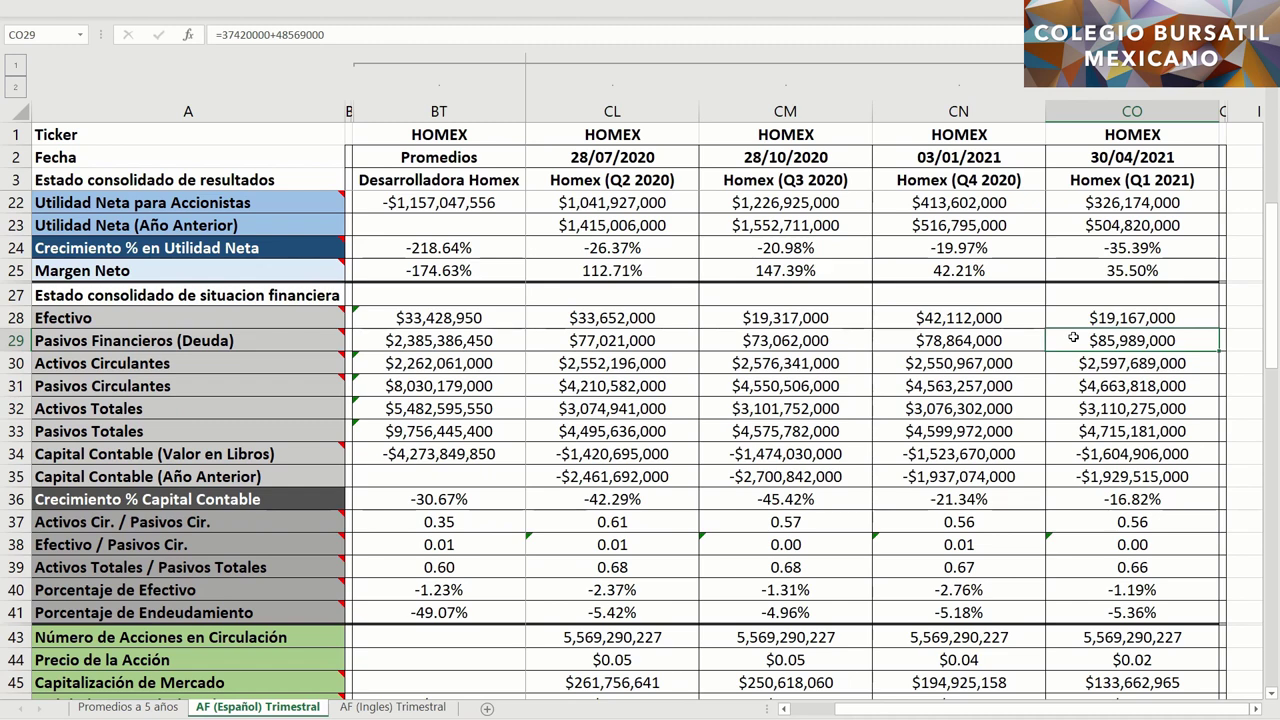
left_click_drag(944, 341, 668, 343)
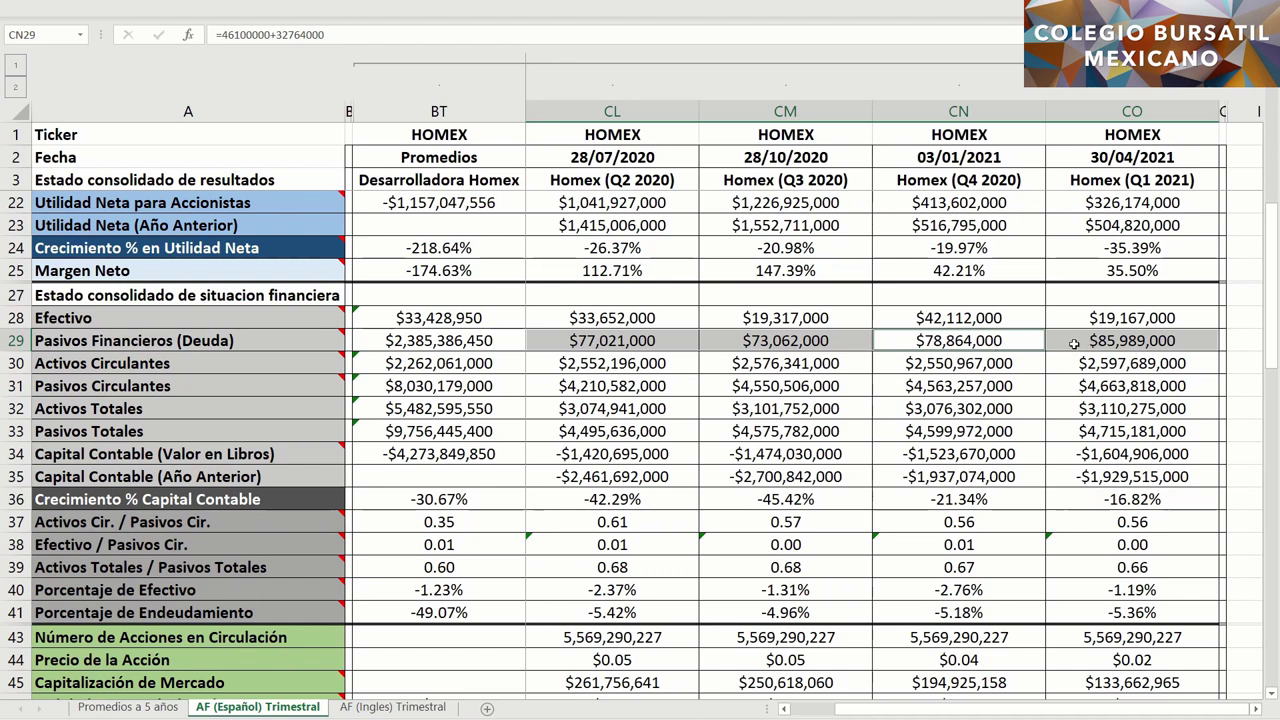
left_click(510, 343)
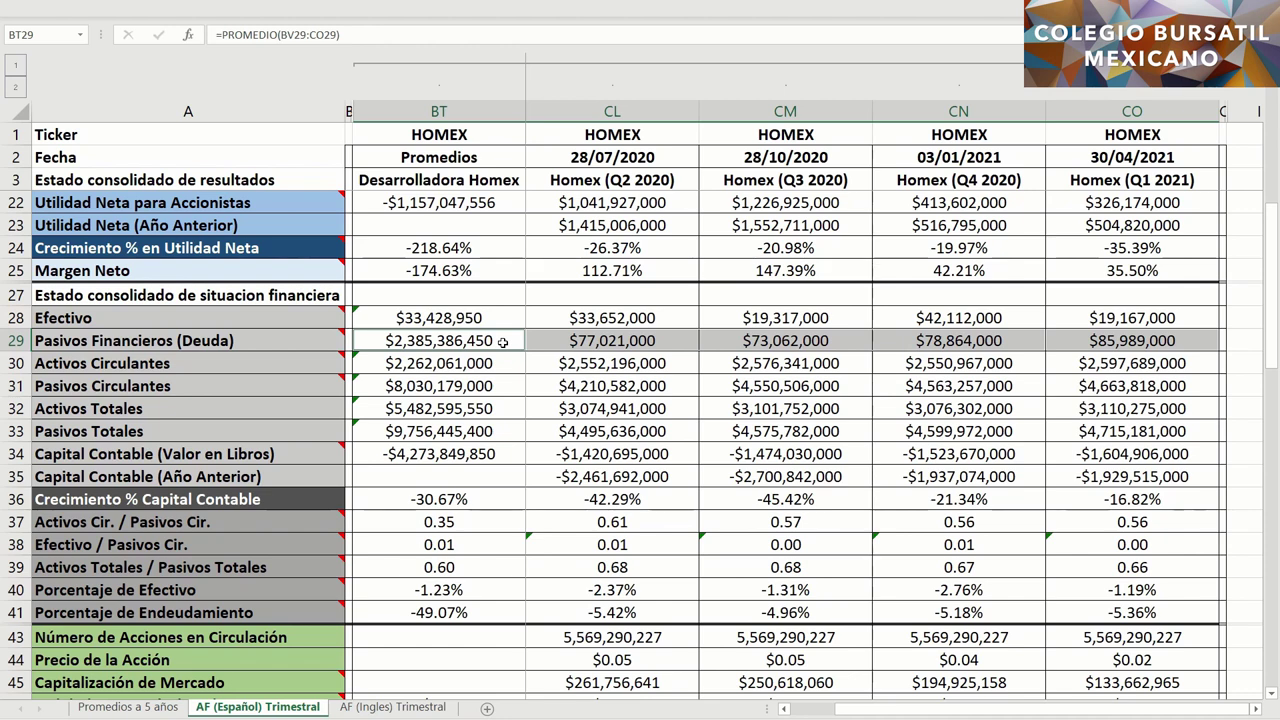
left_click(1066, 386)
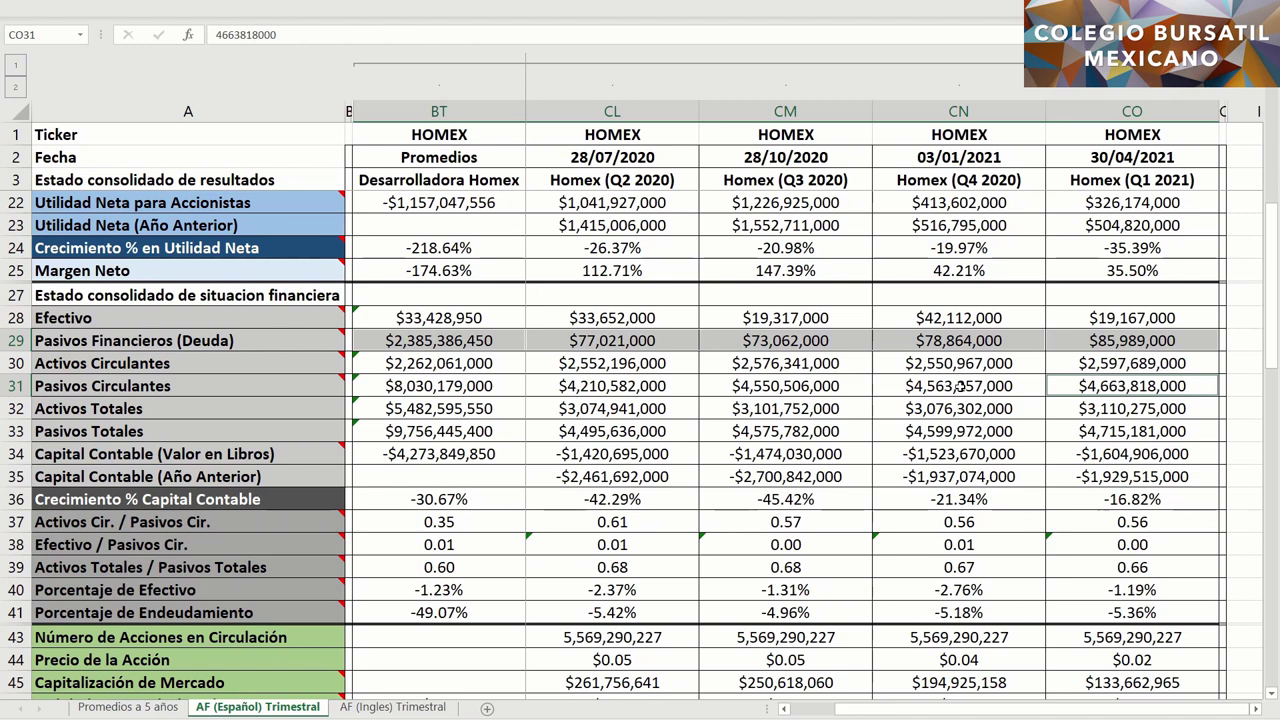
left_click_drag(958, 388, 662, 386)
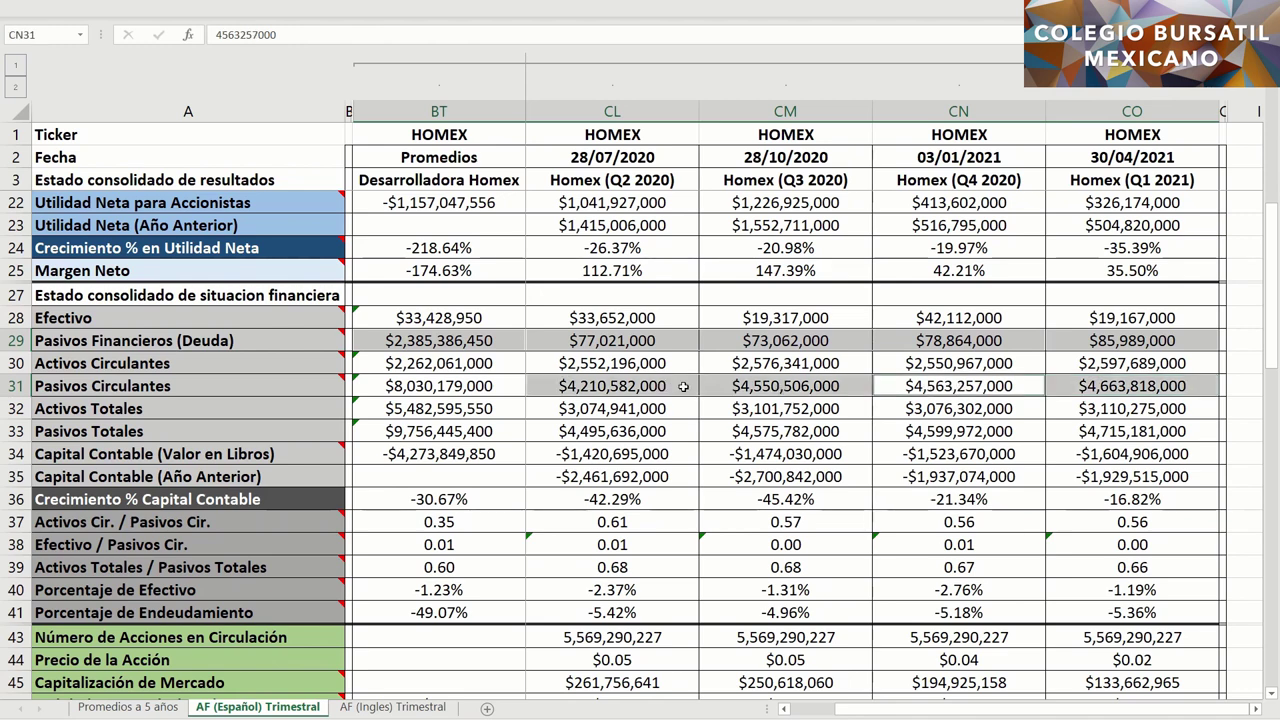
left_click(508, 384)
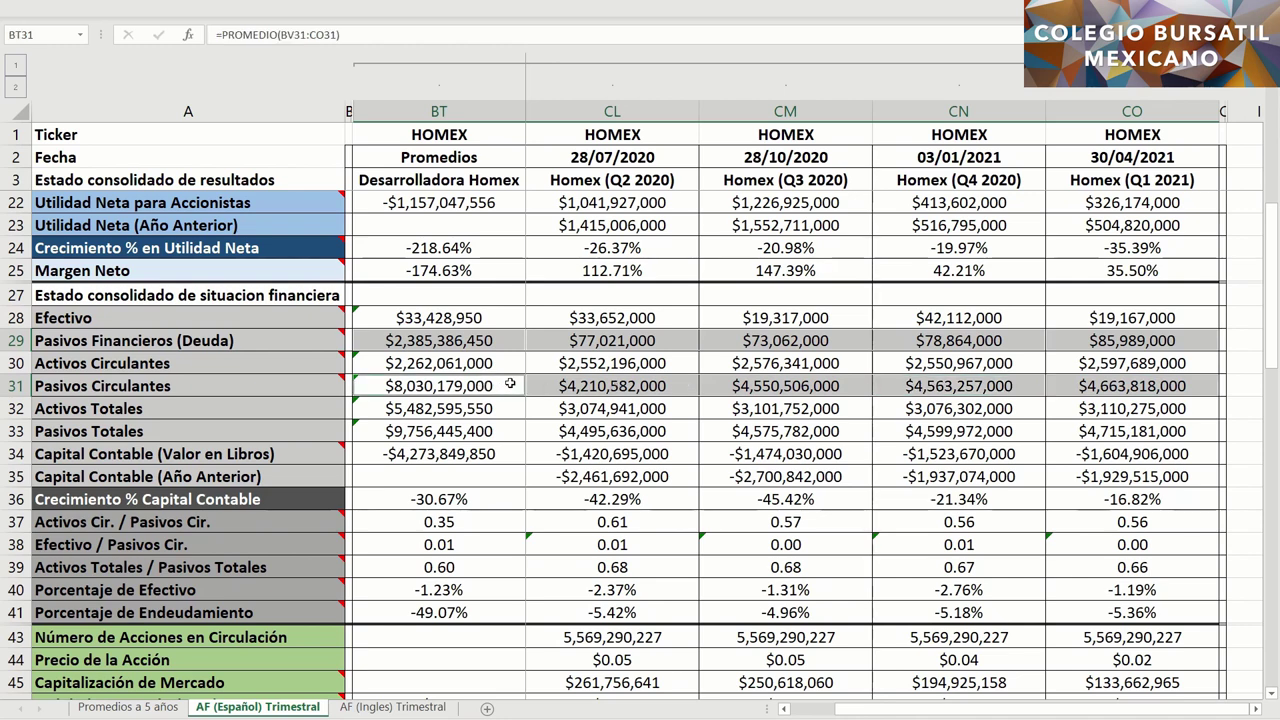
Step: Compare Pasivos Totales for Q1 2021 with the three 2020 quarters and the average
left_click(1068, 431)
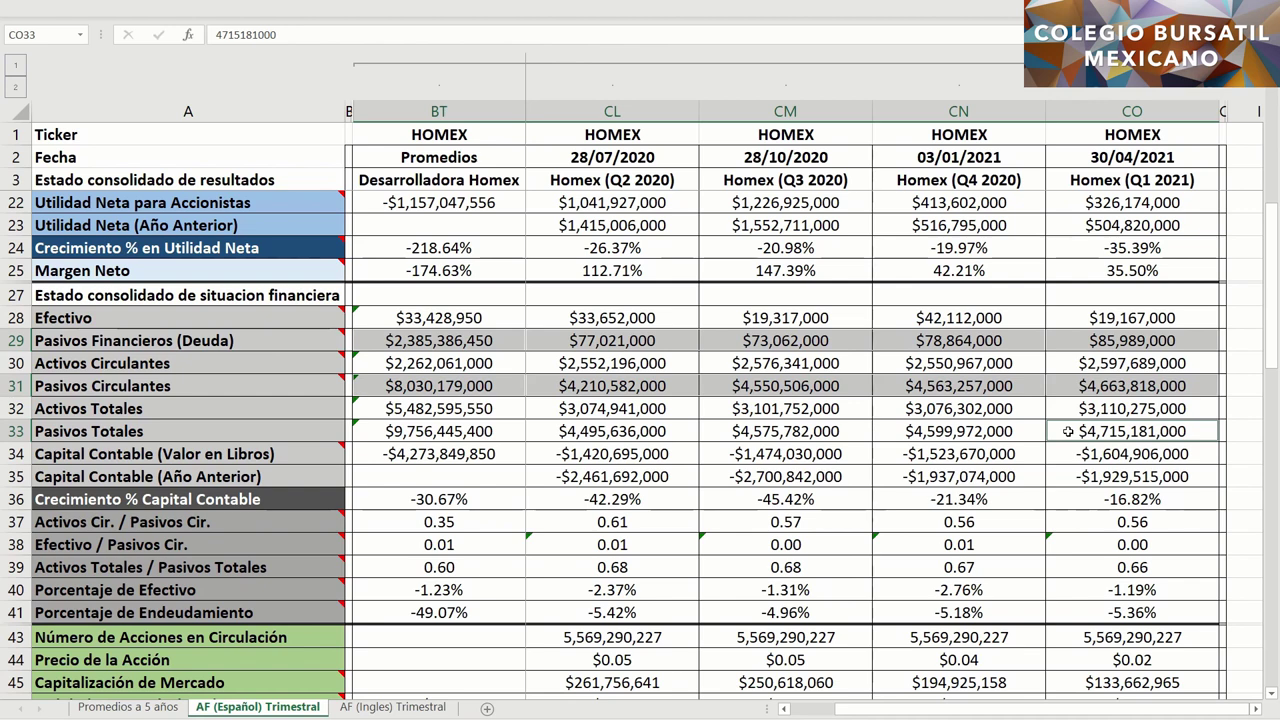
left_click_drag(1030, 431, 1080, 431)
left_click_drag(849, 432, 618, 426)
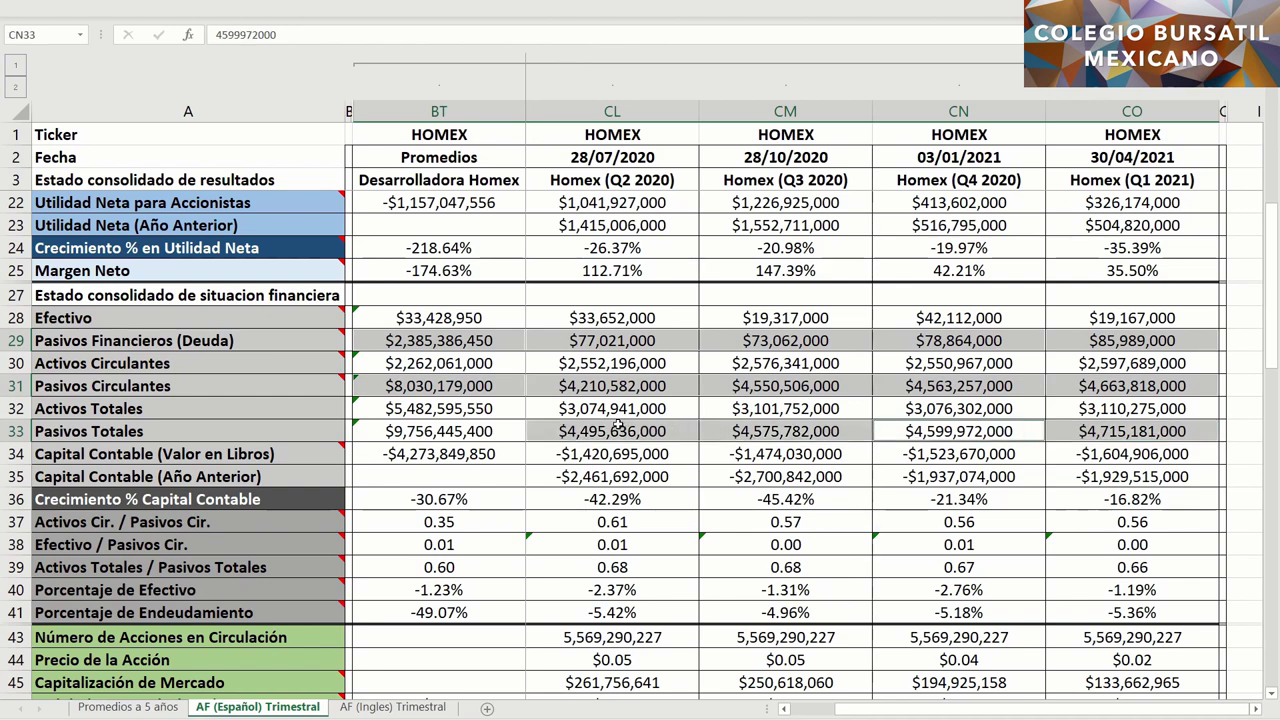
left_click(509, 430, "ctrl")
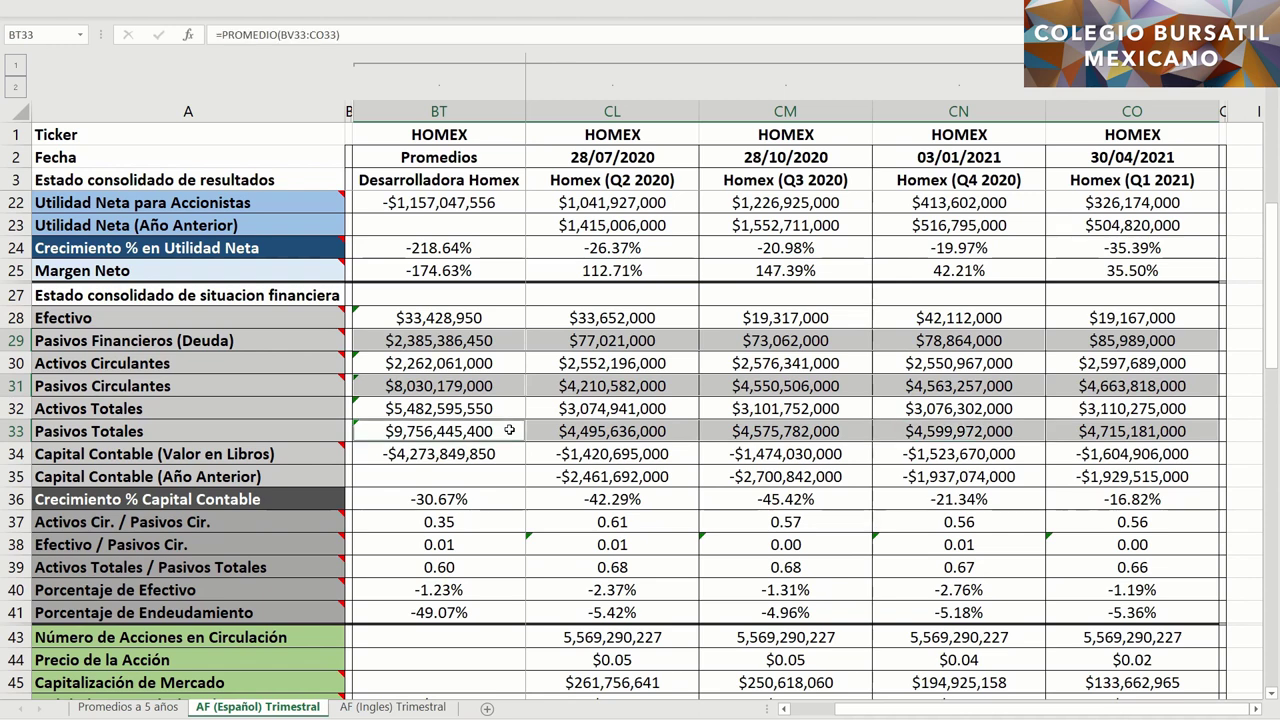
Step: Relate Q1 2021 Activos Totales and Pasivos Totales to Capital Contable (Valor en Libros), and compare the latter with the 2020 quarters and average
left_click(1066, 409)
left_click(1059, 431, "ctrl")
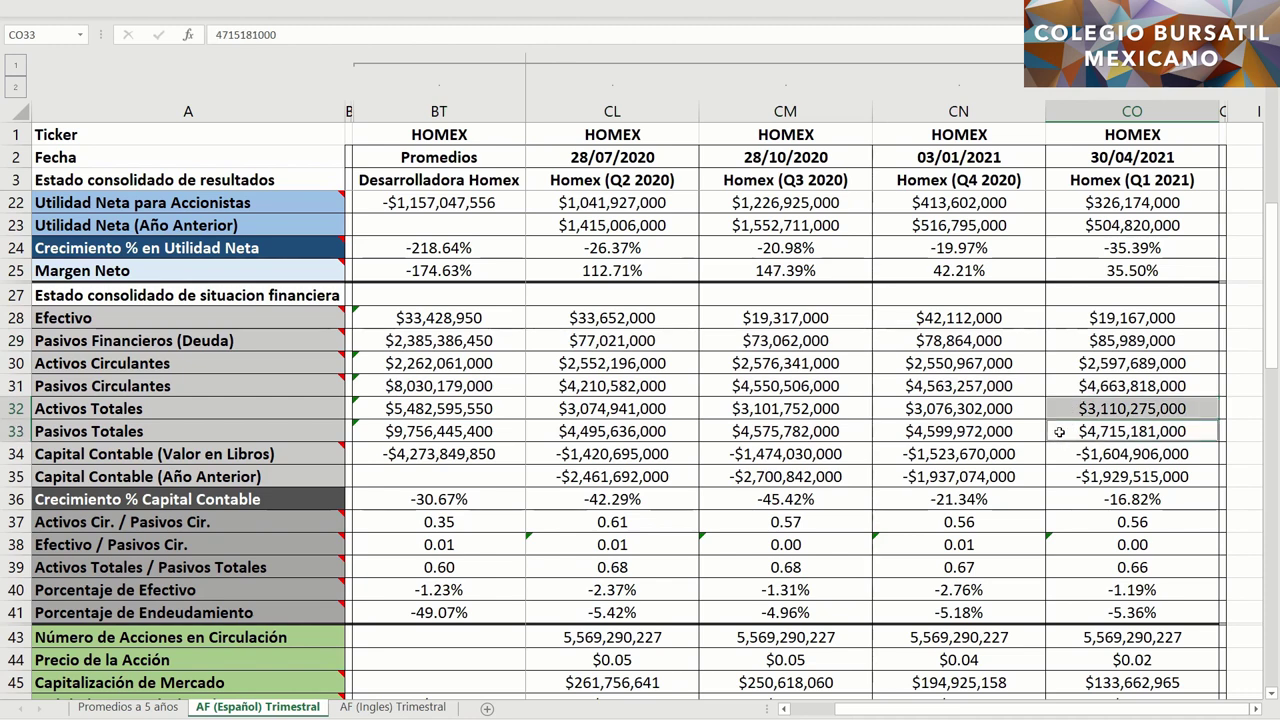
left_click(1067, 453, "ctrl")
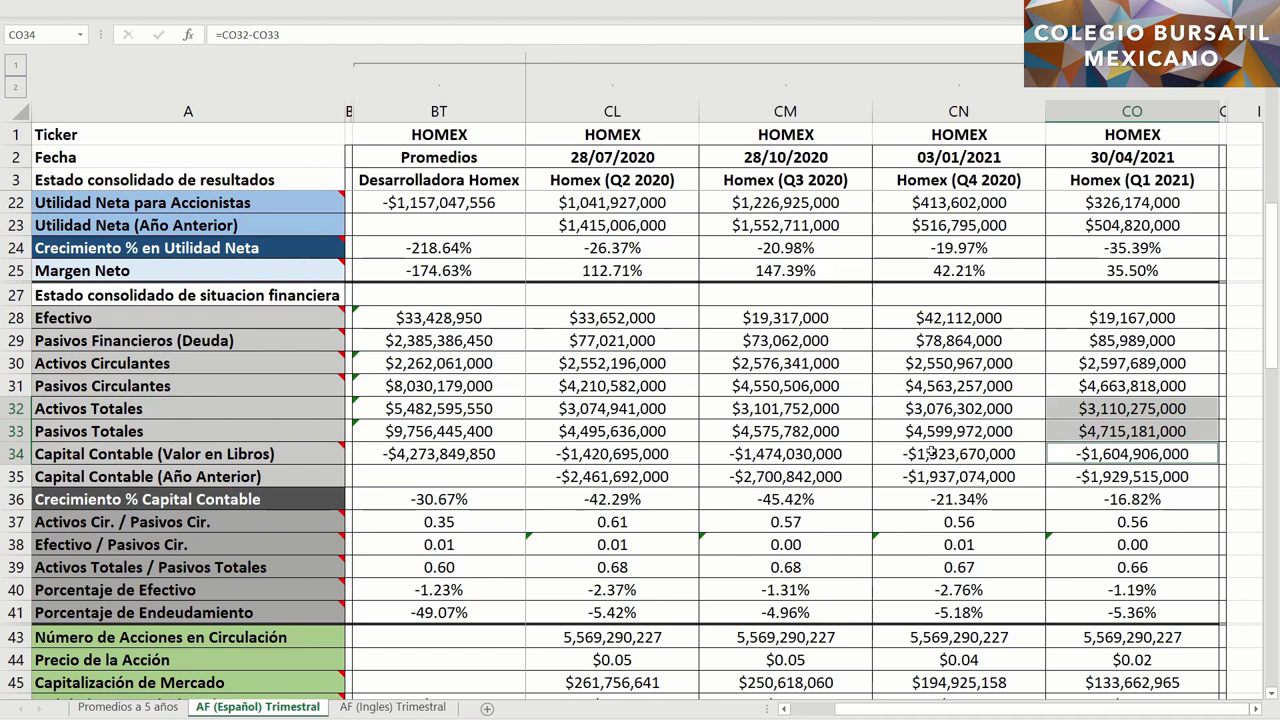
left_click_drag(932, 452, 627, 450)
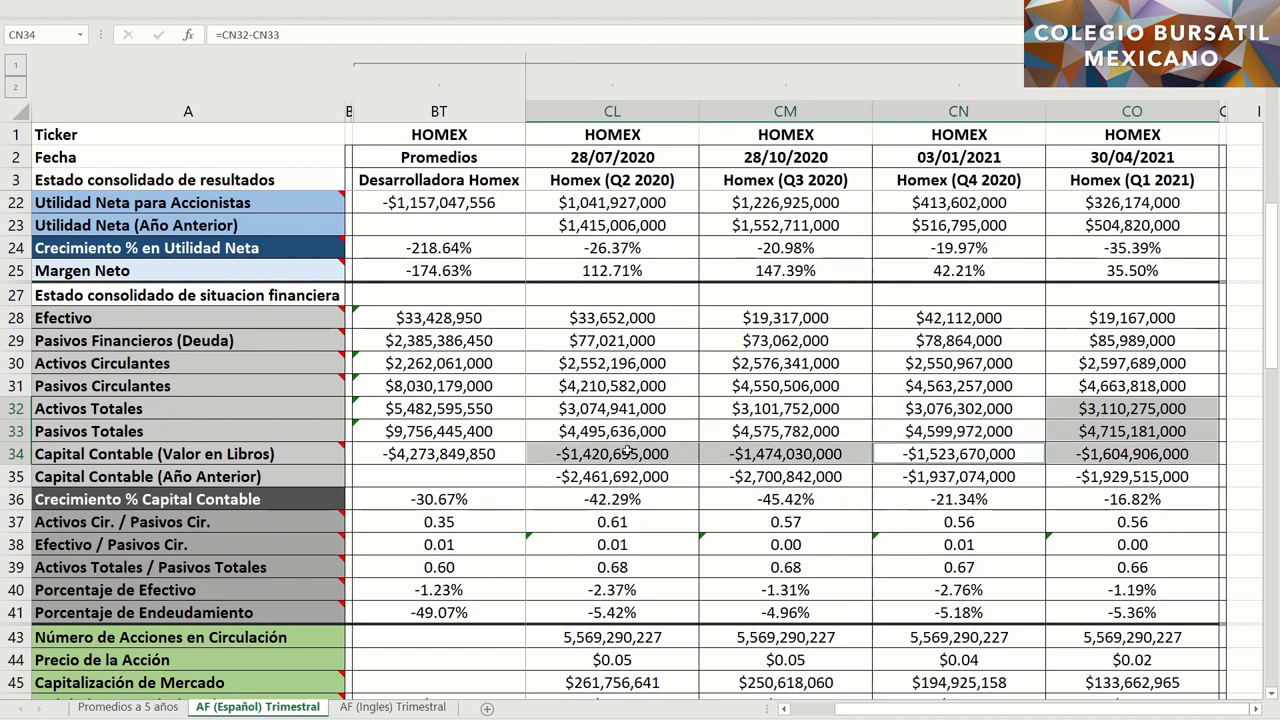
left_click(505, 453)
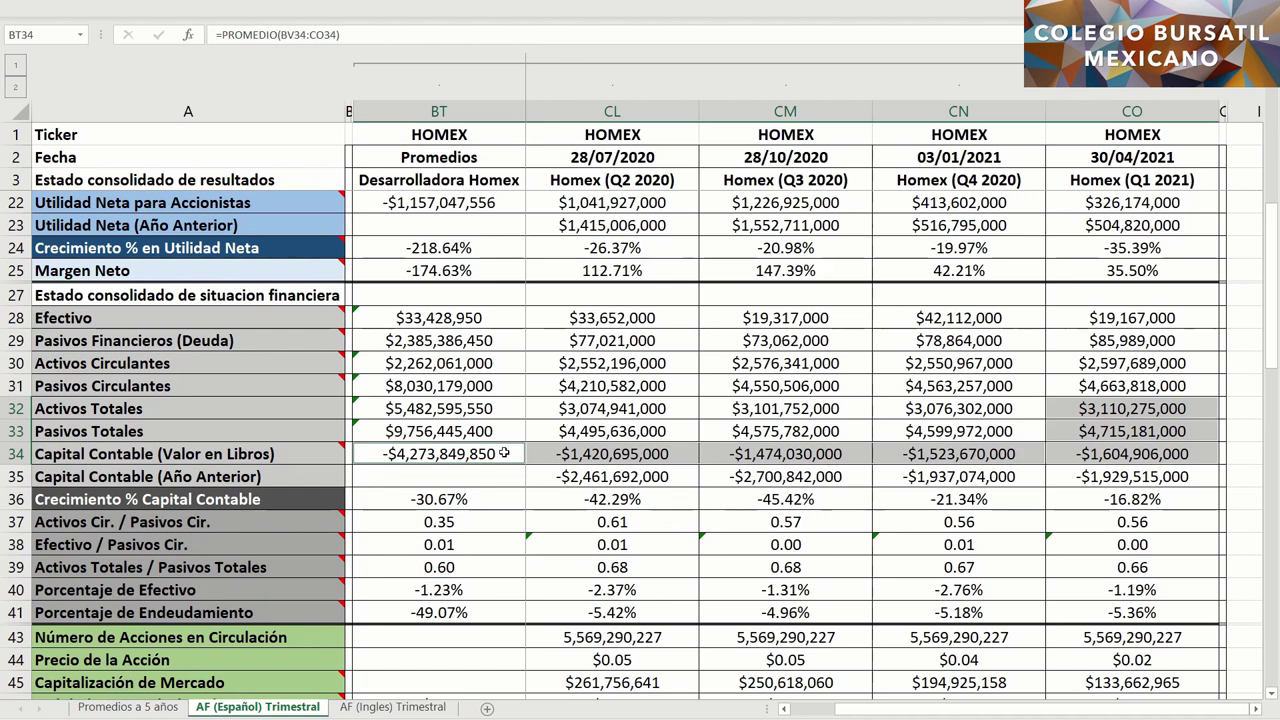
Step: Review Q1 2021 Capital Contable (Año Anterior) and compare Crecimiento % Capital Contable with the 2020 quarters and average, ending with the whole Q1 2021 balance sheet block
left_click(1066, 480)
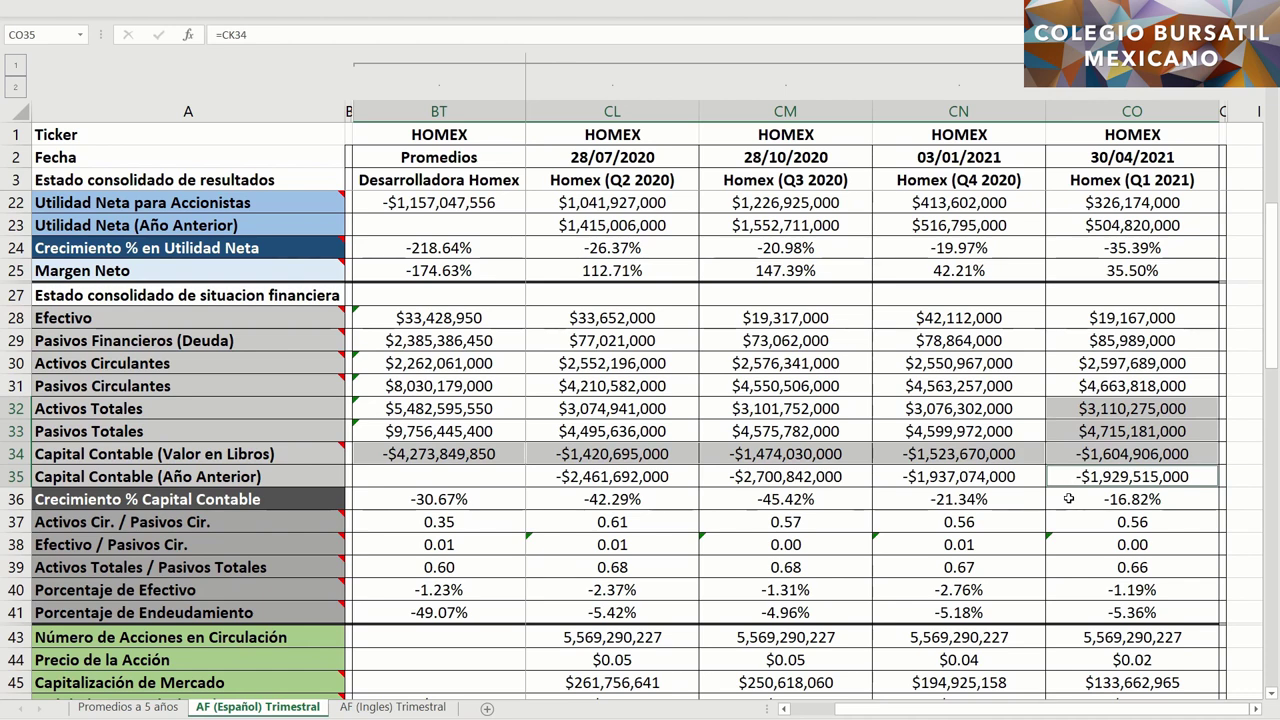
left_click(1068, 498)
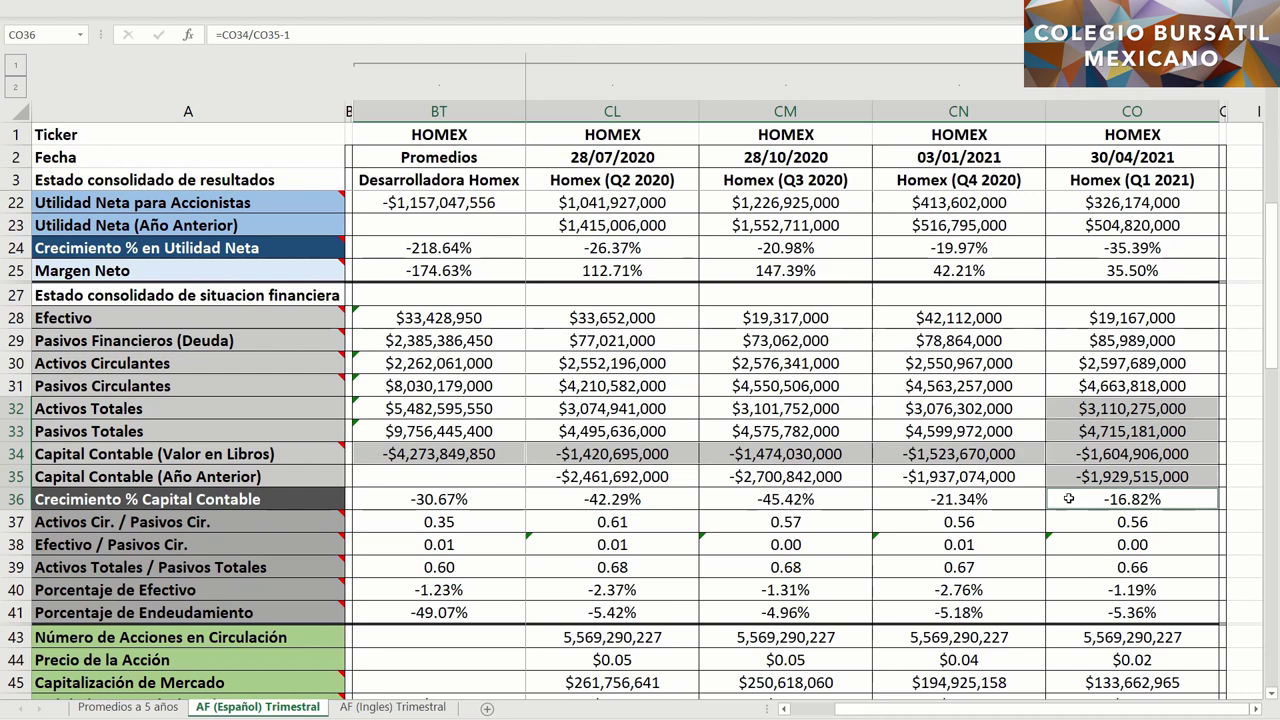
mouse_move(995, 508)
left_mouse_down()
mouse_move(1012, 494)
mouse_move(666, 498)
left_mouse_up()
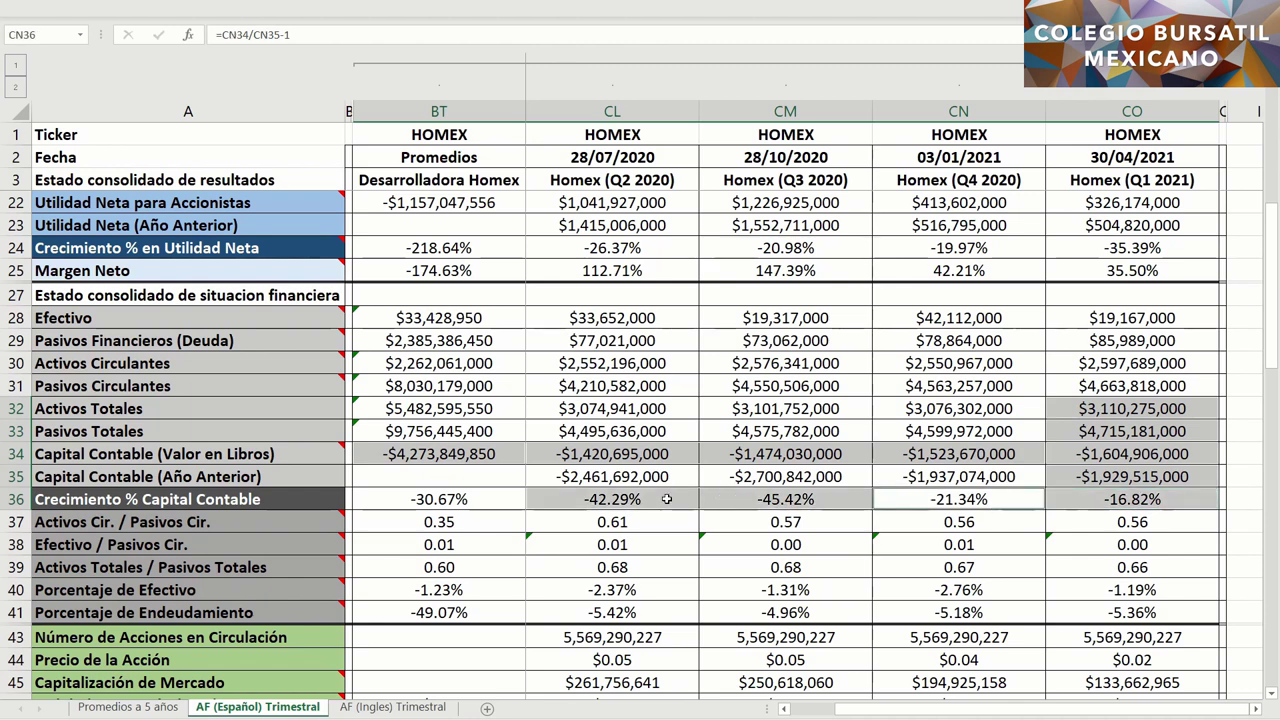
left_click(484, 501)
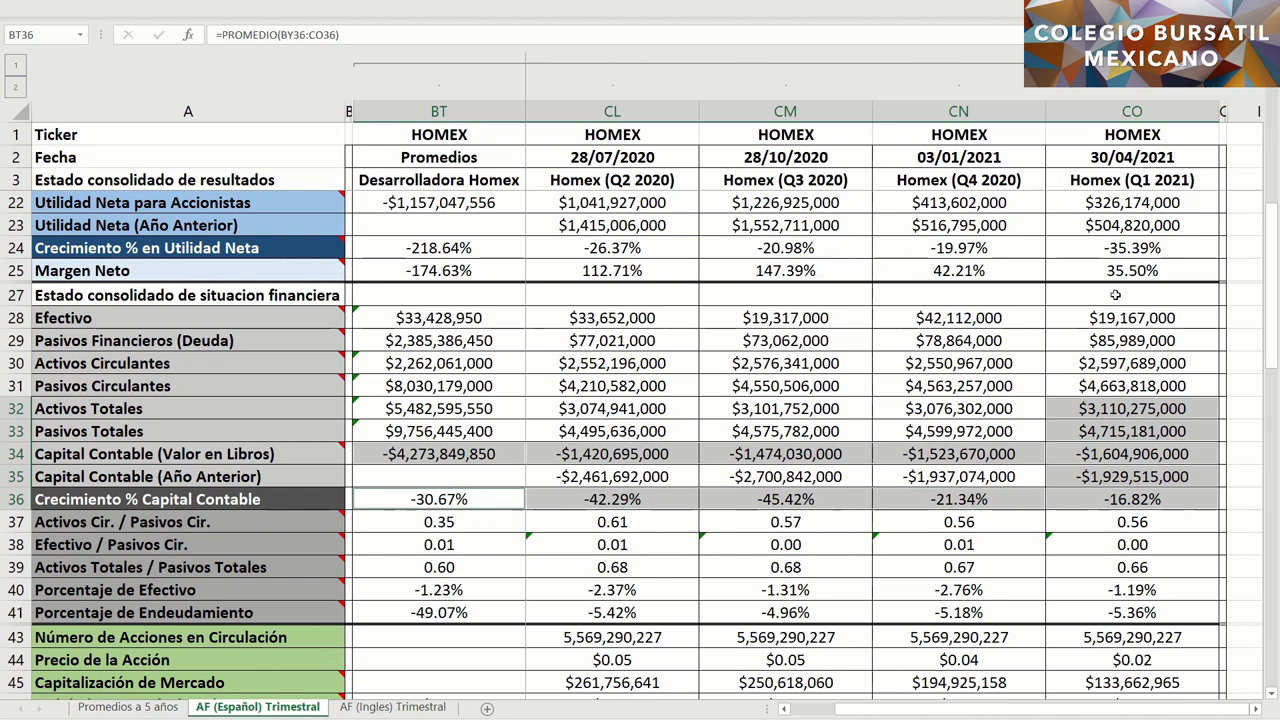
left_click_drag(1070, 320, 1077, 495)
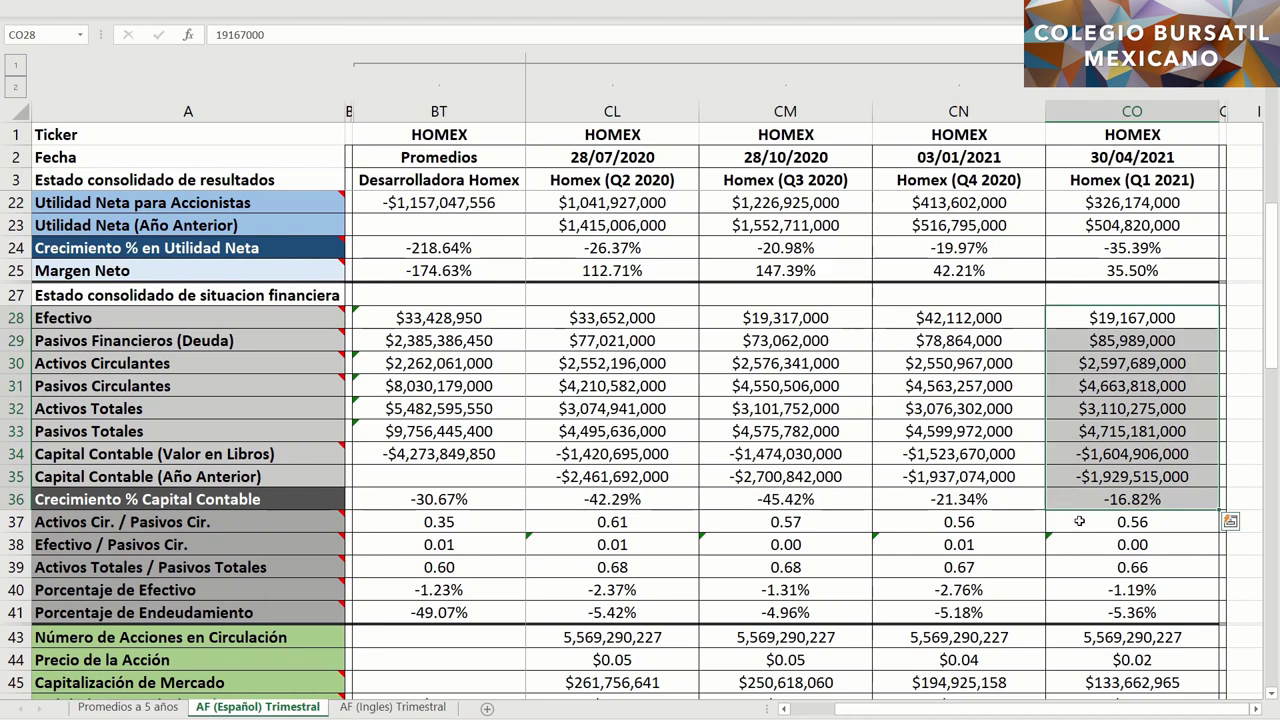
Step: Compare the Q1 2021 balance sheet ratios from Activos Cir. / Pasivos Cir. through Porcentaje de Endeudamiento with their averages, leaving Porcentaje de Efectivo out of the selection
left_click(1078, 522)
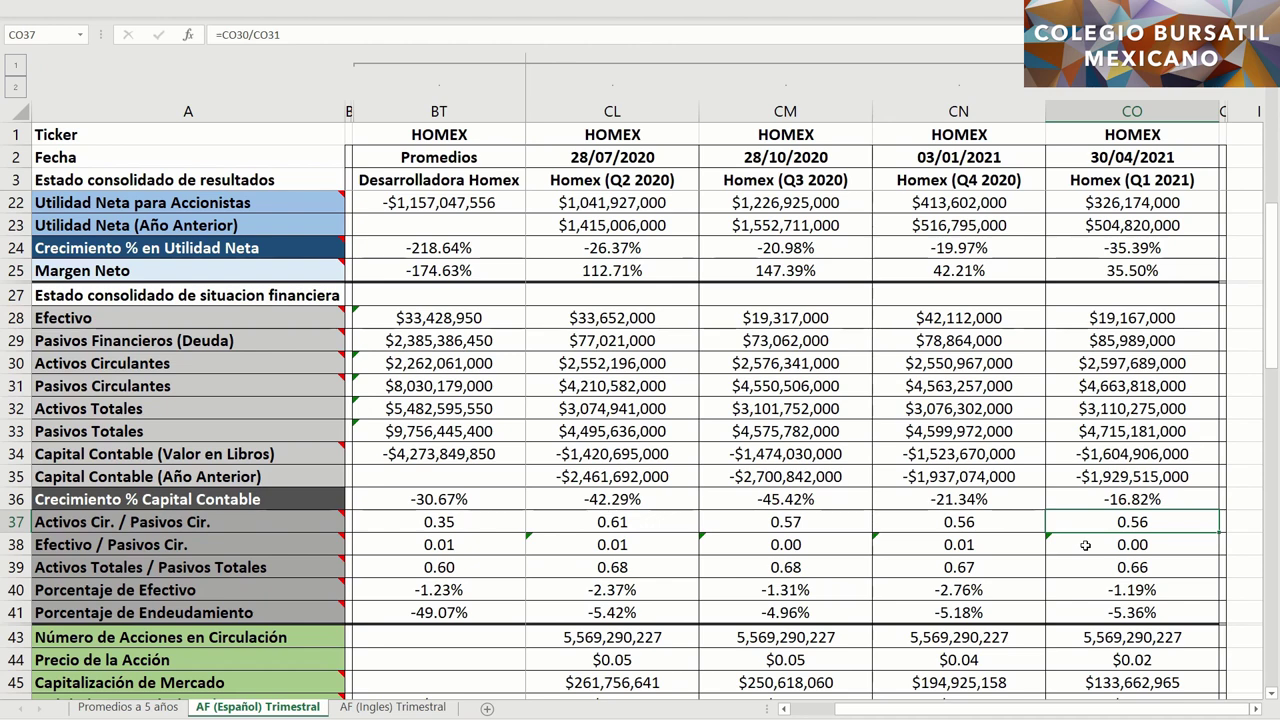
left_click(1085, 545)
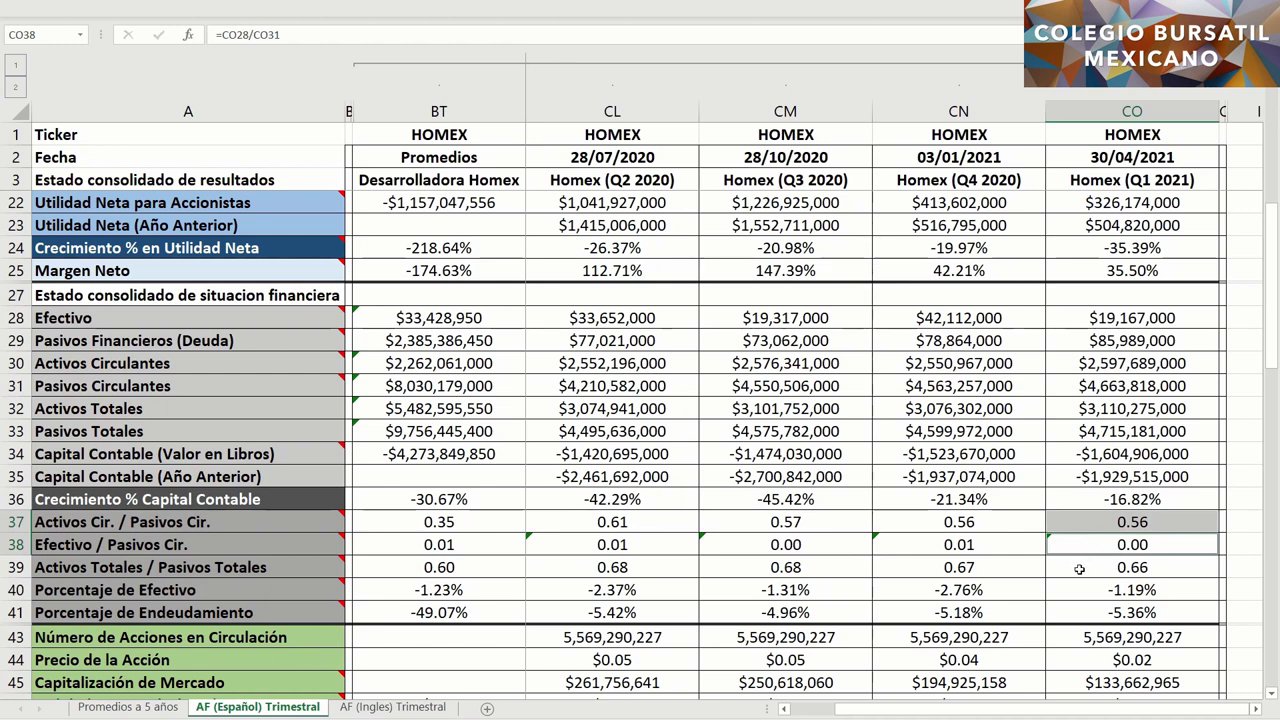
left_click(1080, 567)
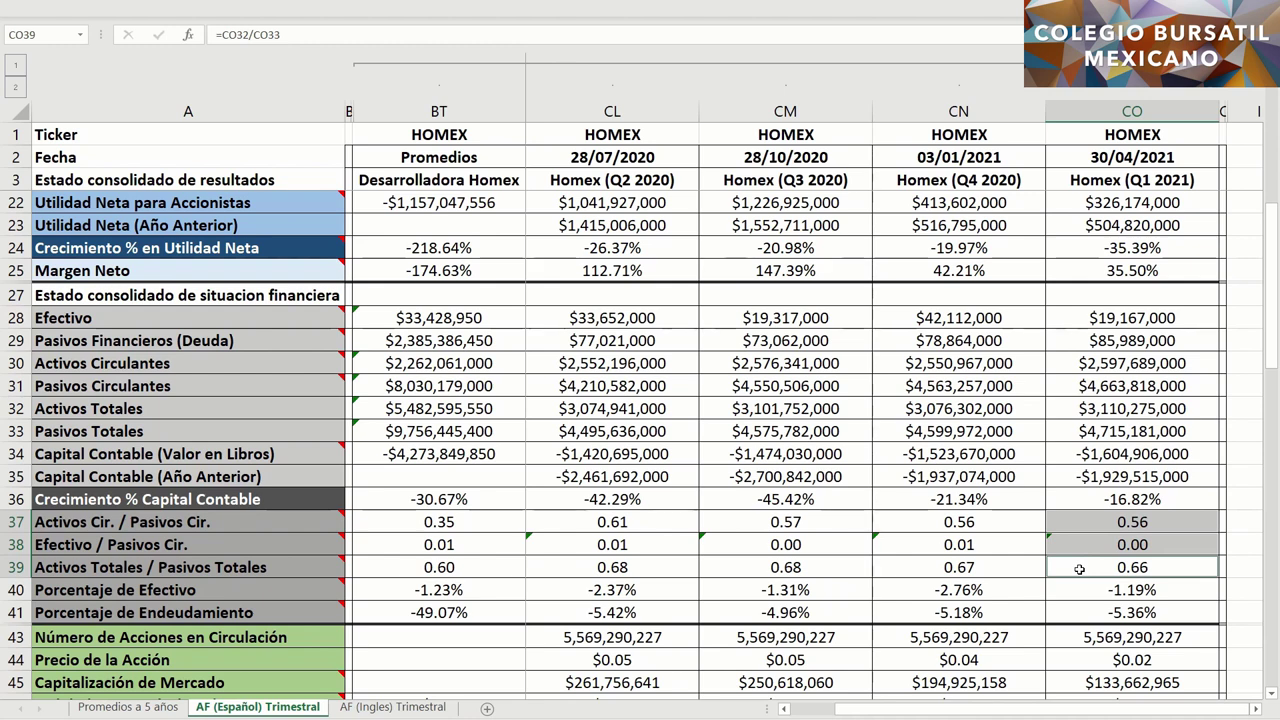
left_click(1078, 589)
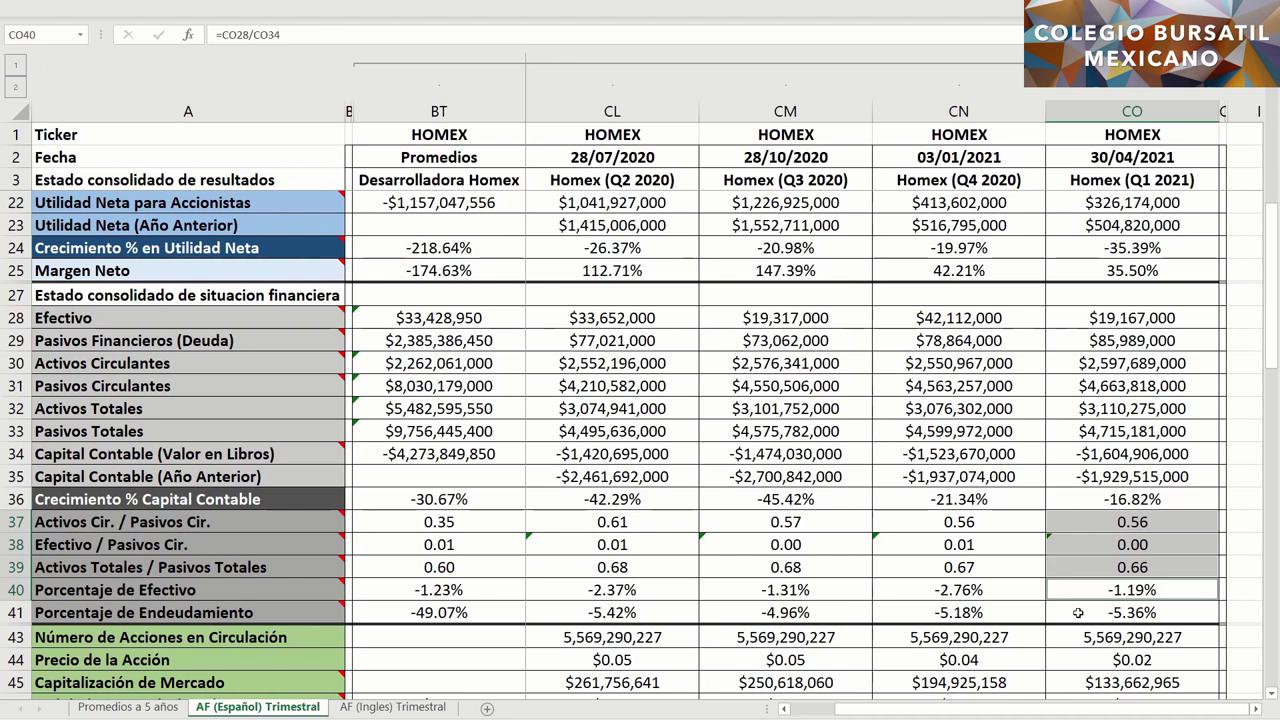
left_click(1078, 613, "ctrl")
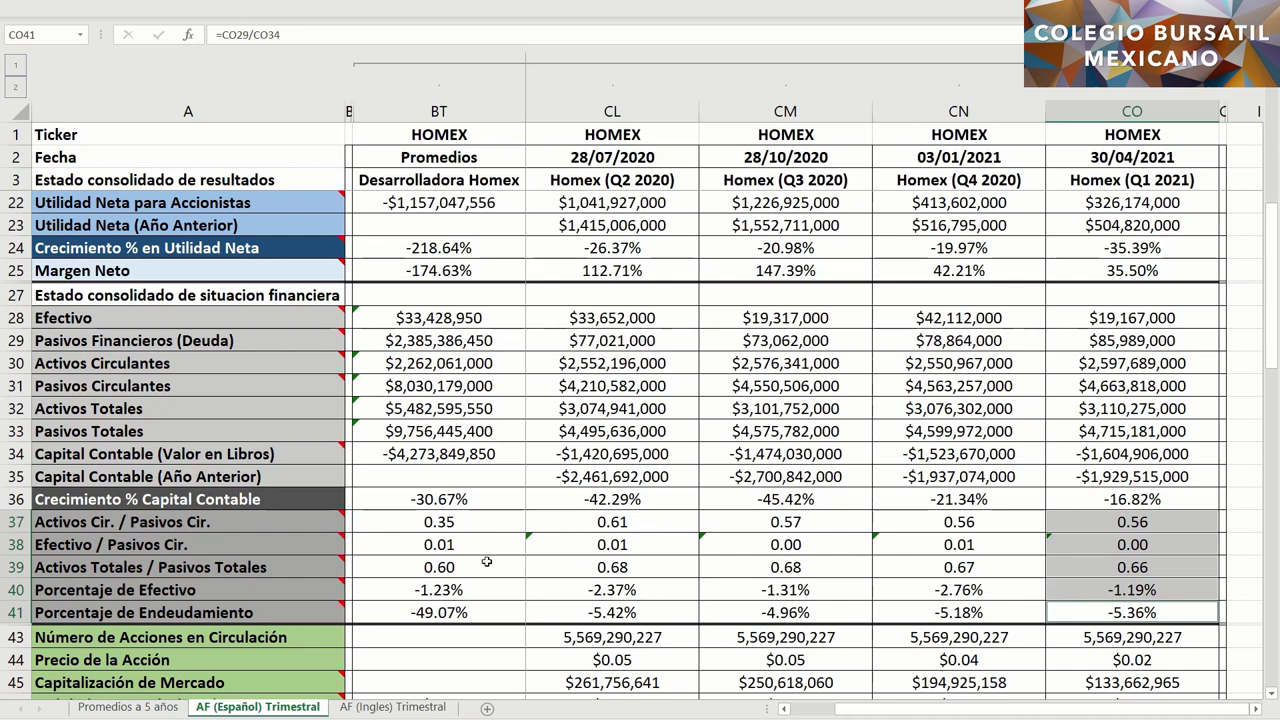
left_click_drag(478, 521, 487, 611)
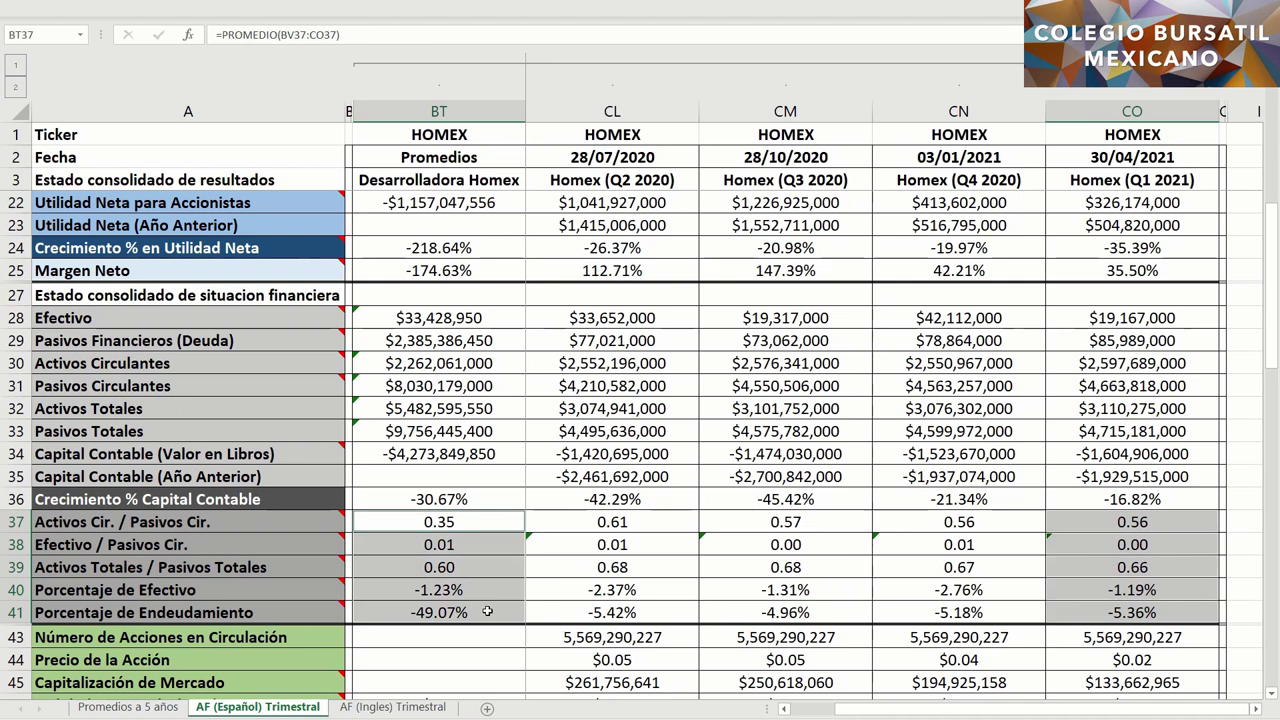
left_click(495, 586, "ctrl")
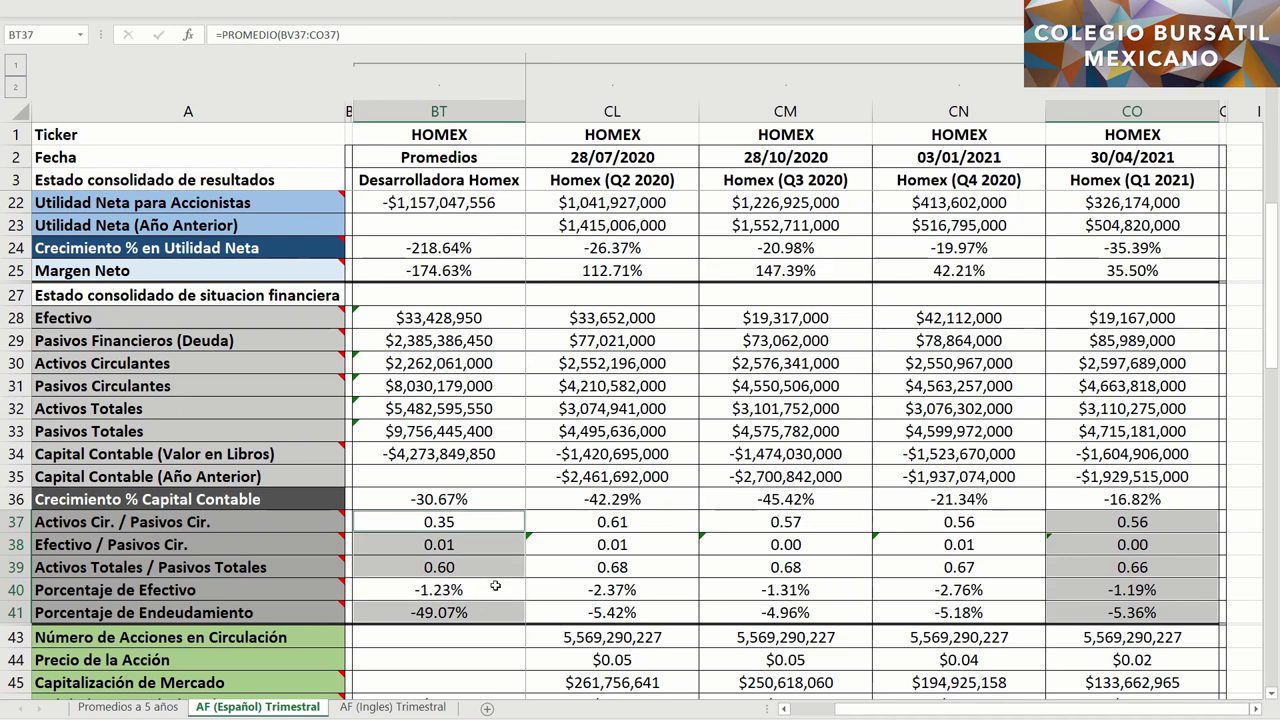
left_click(1068, 587, "ctrl")
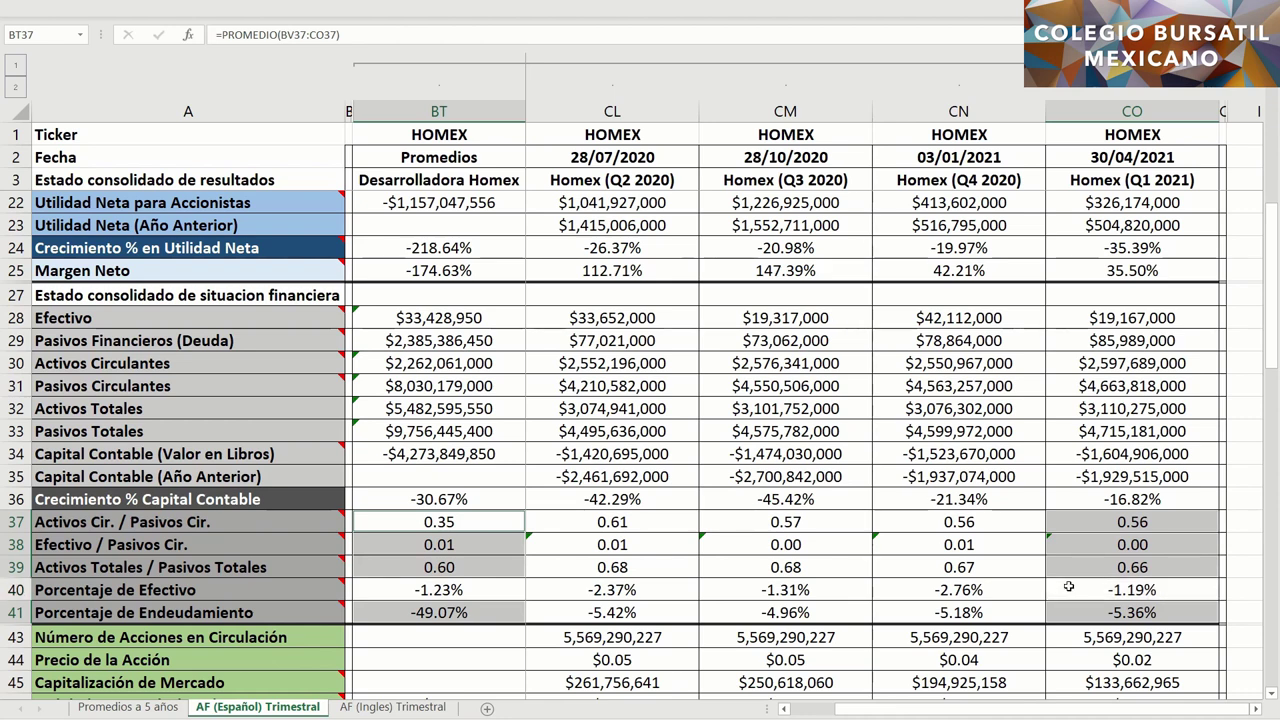
Step: Review Número de Acciones en Circulación, Precio de la Acción and Capitalización de Mercado for Q1 2021
scroll(1068, 587, "down", 3)
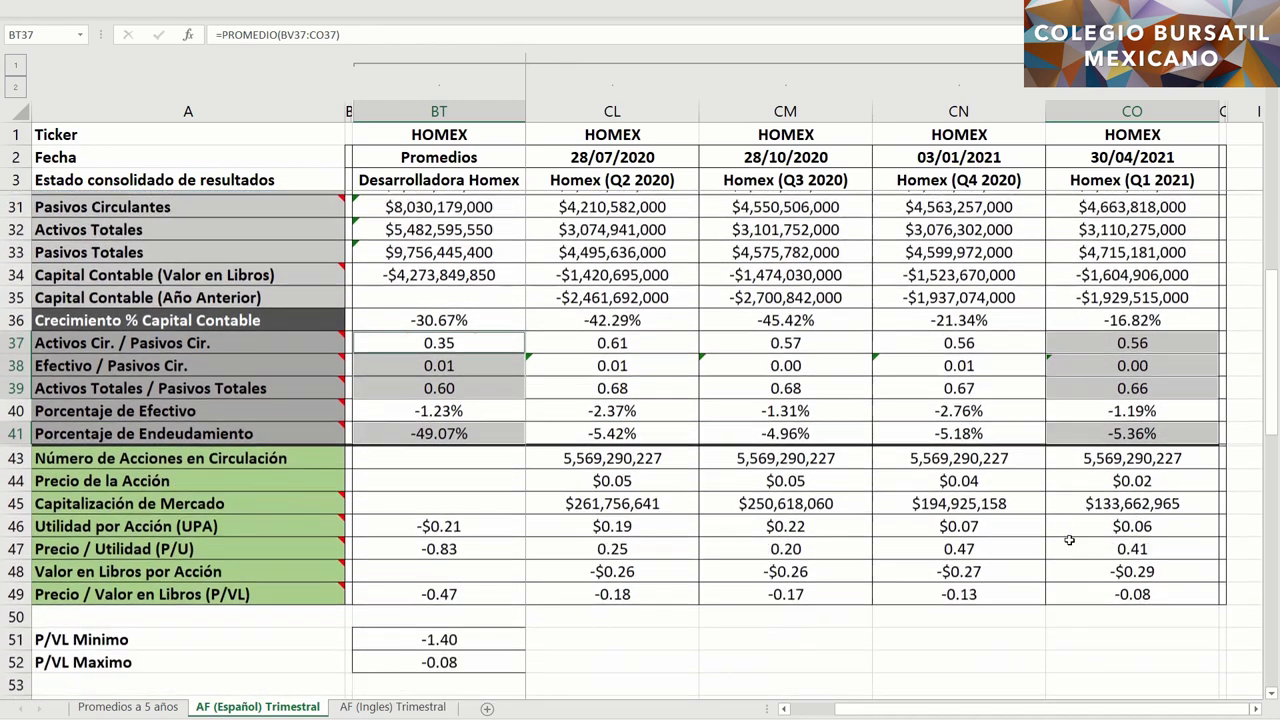
left_click(1073, 453)
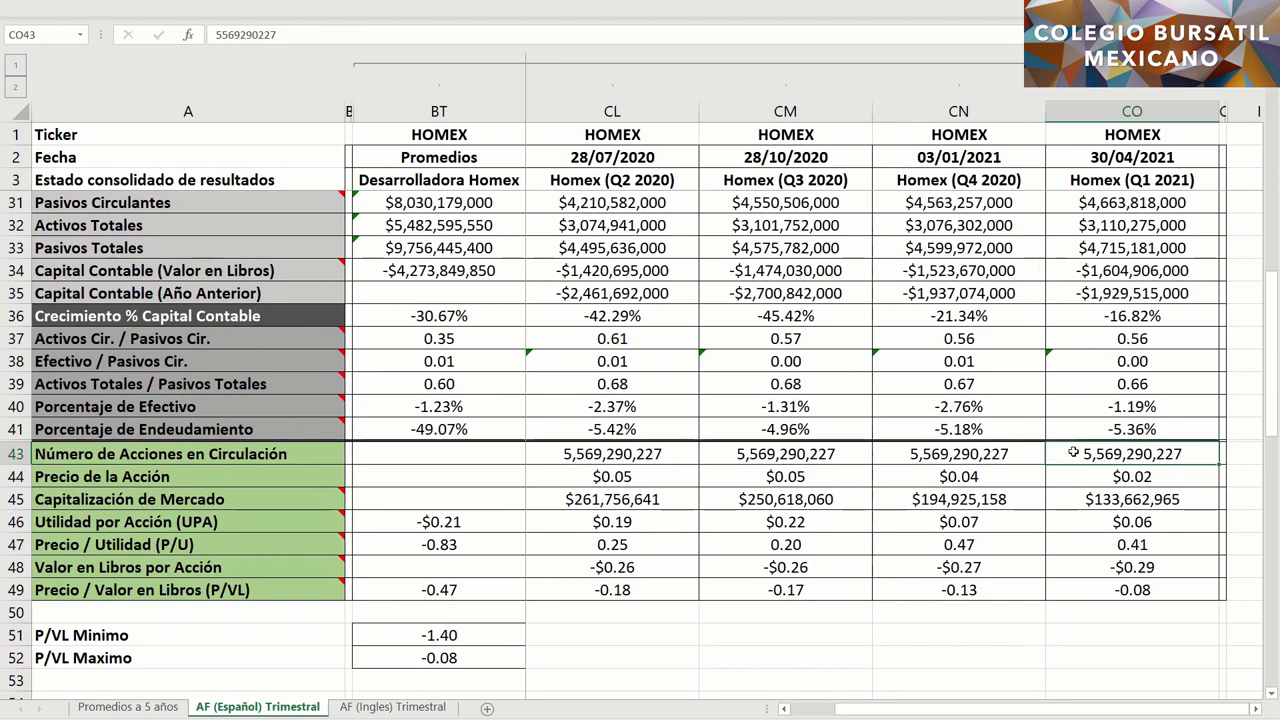
left_click(1071, 479)
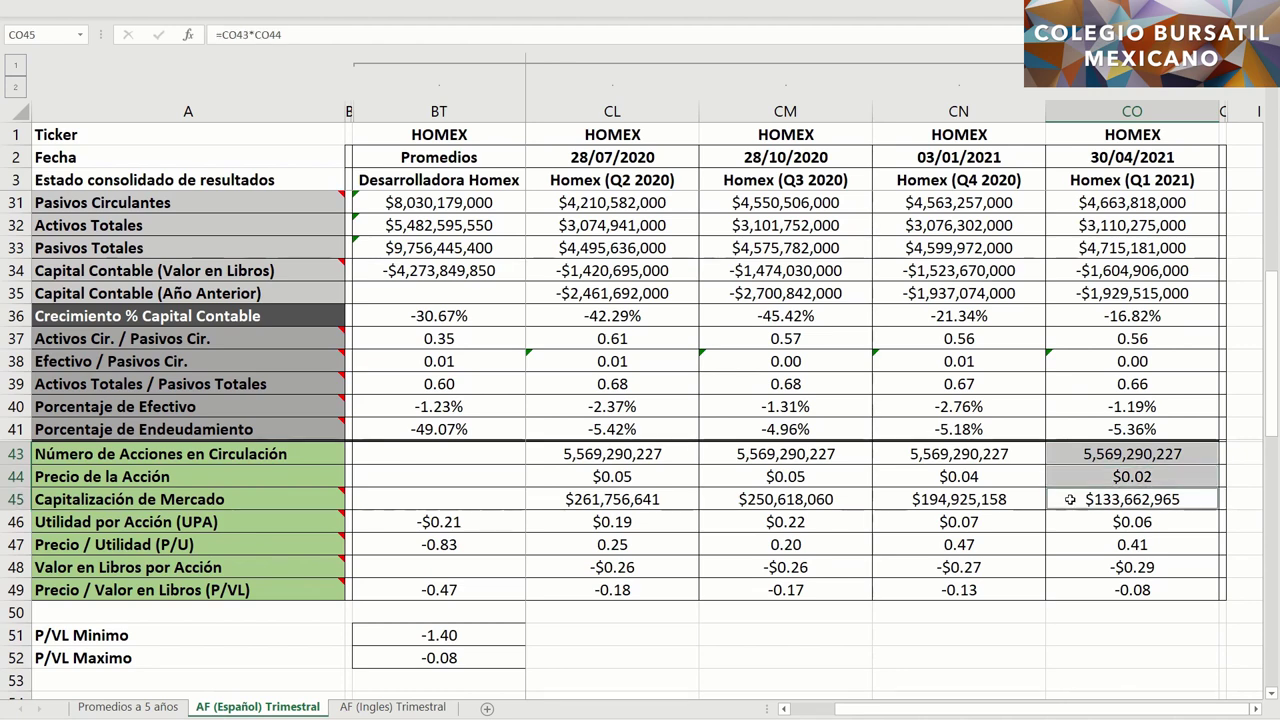
left_click(1070, 499, "ctrl")
Step: Relate Q1 2021 Capital Contable (Valor en Libros) to Valor en Libros por Acción, and compare the per-share value with the three 2020 quarters
left_click(1062, 270)
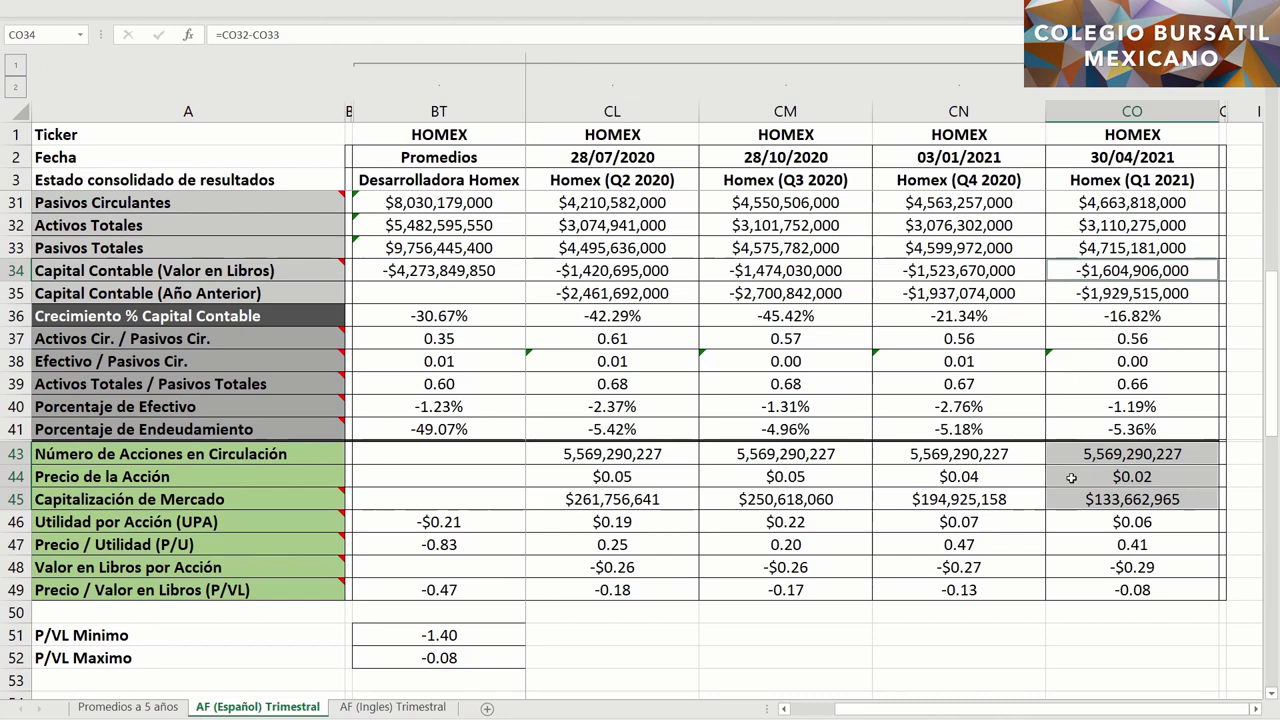
left_click(1076, 566)
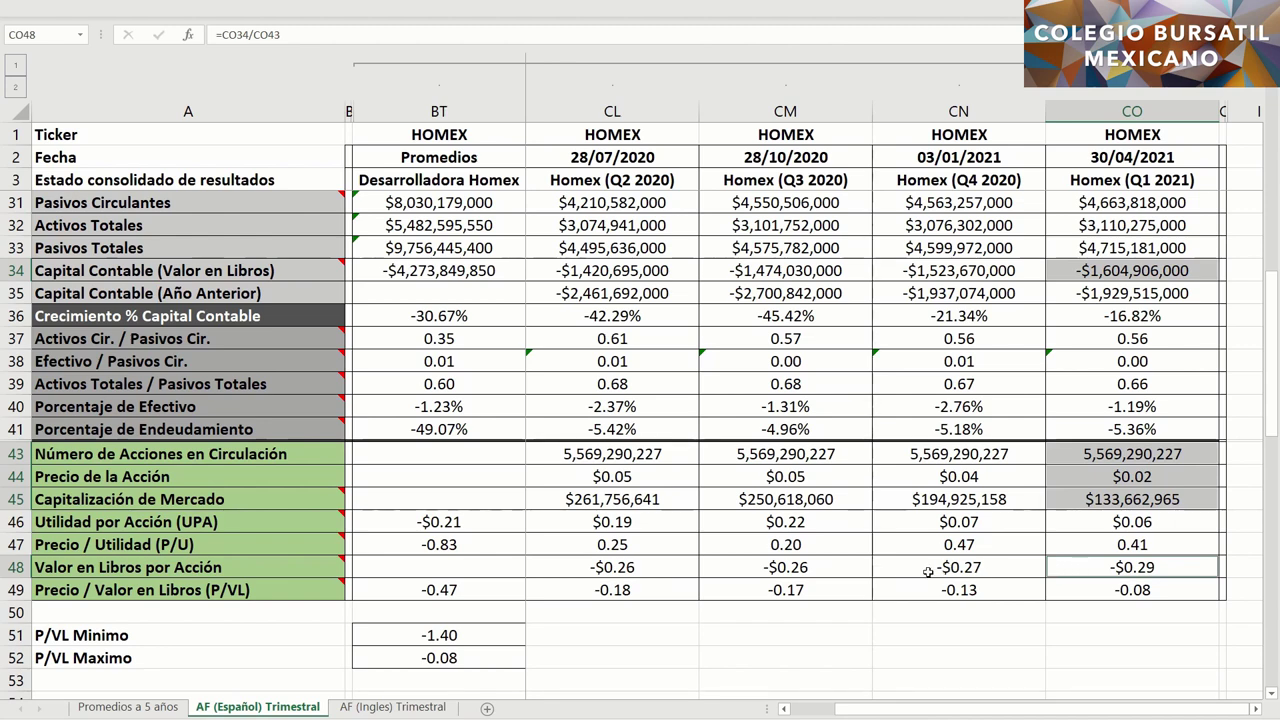
left_click_drag(929, 569, 626, 572)
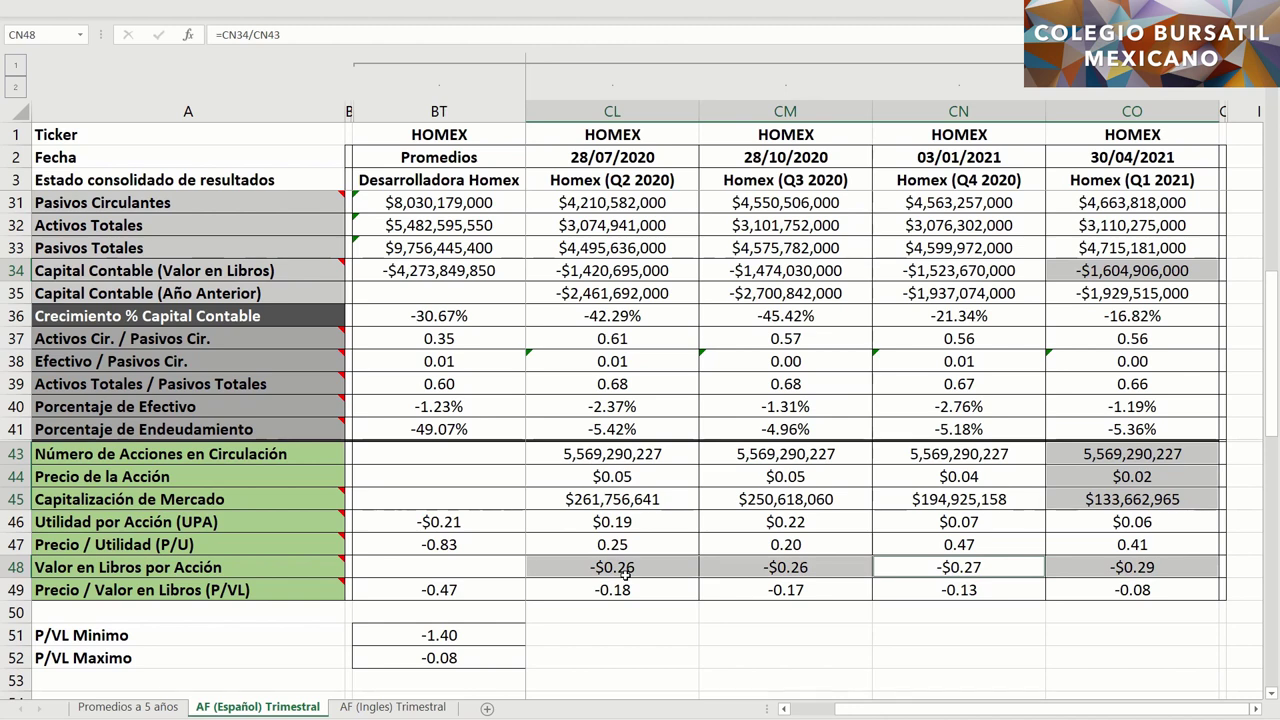
Step: Compare Q1 2021 Precio / Valor en Libros with the 2020 quarters, average, minimum and maximum, and examine Precio de la Acción across the four quarters
left_click(1086, 590)
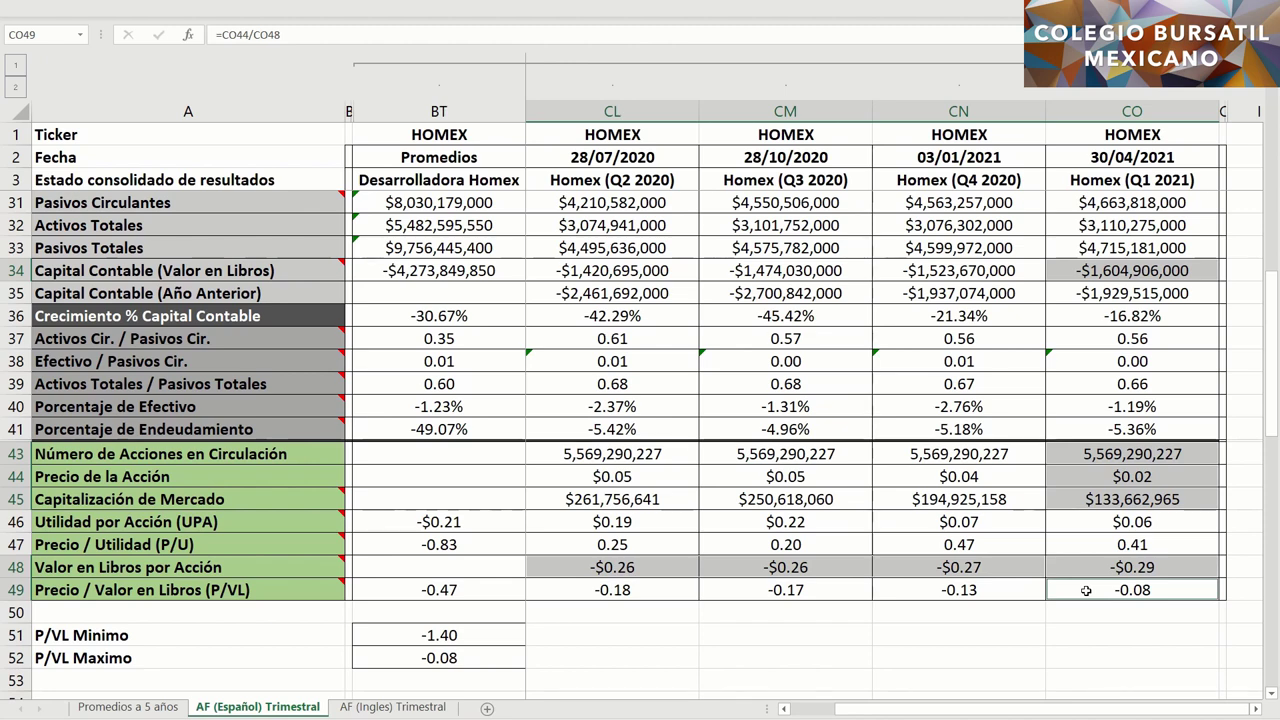
left_click(990, 590)
left_click_drag(852, 592, 693, 594)
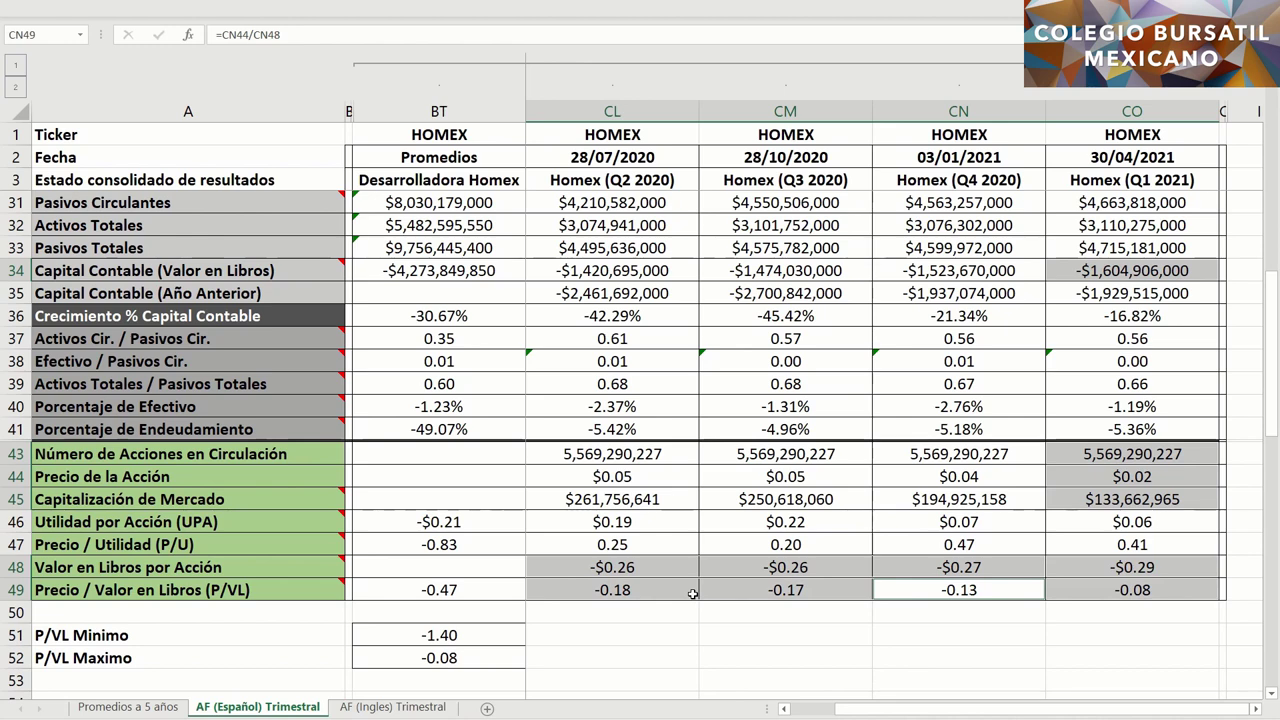
left_click(485, 589)
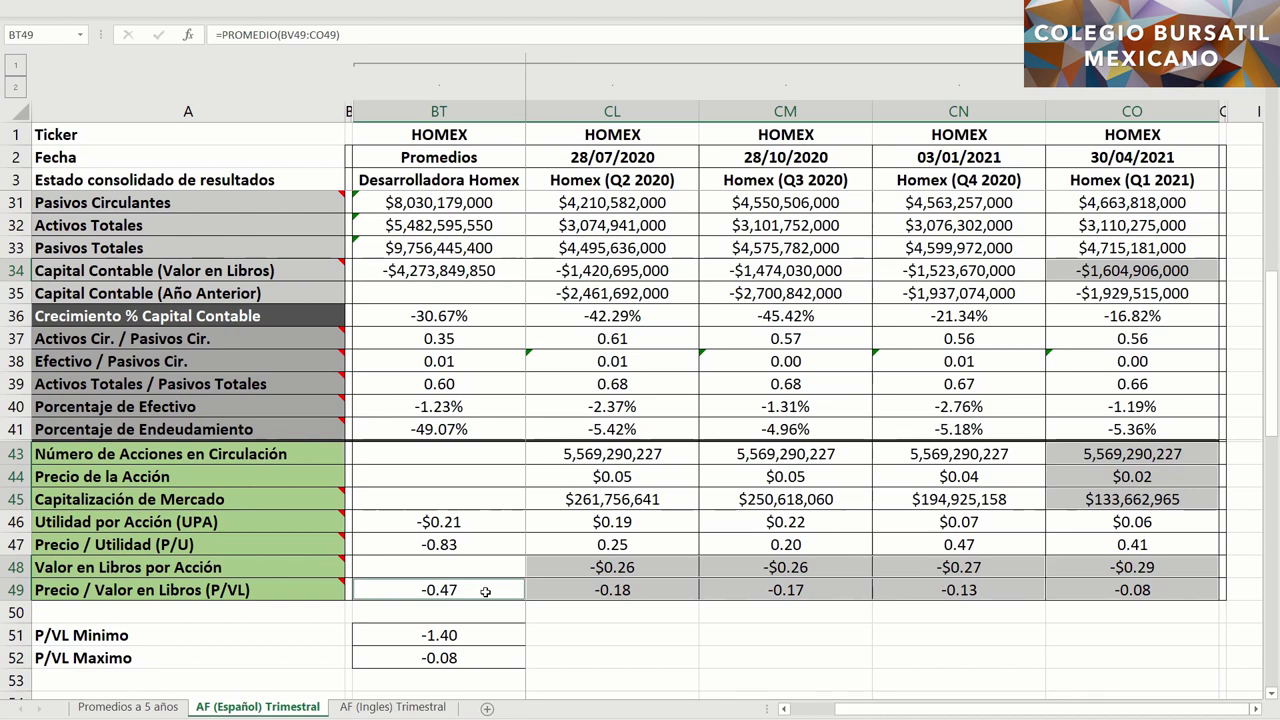
left_click(491, 635)
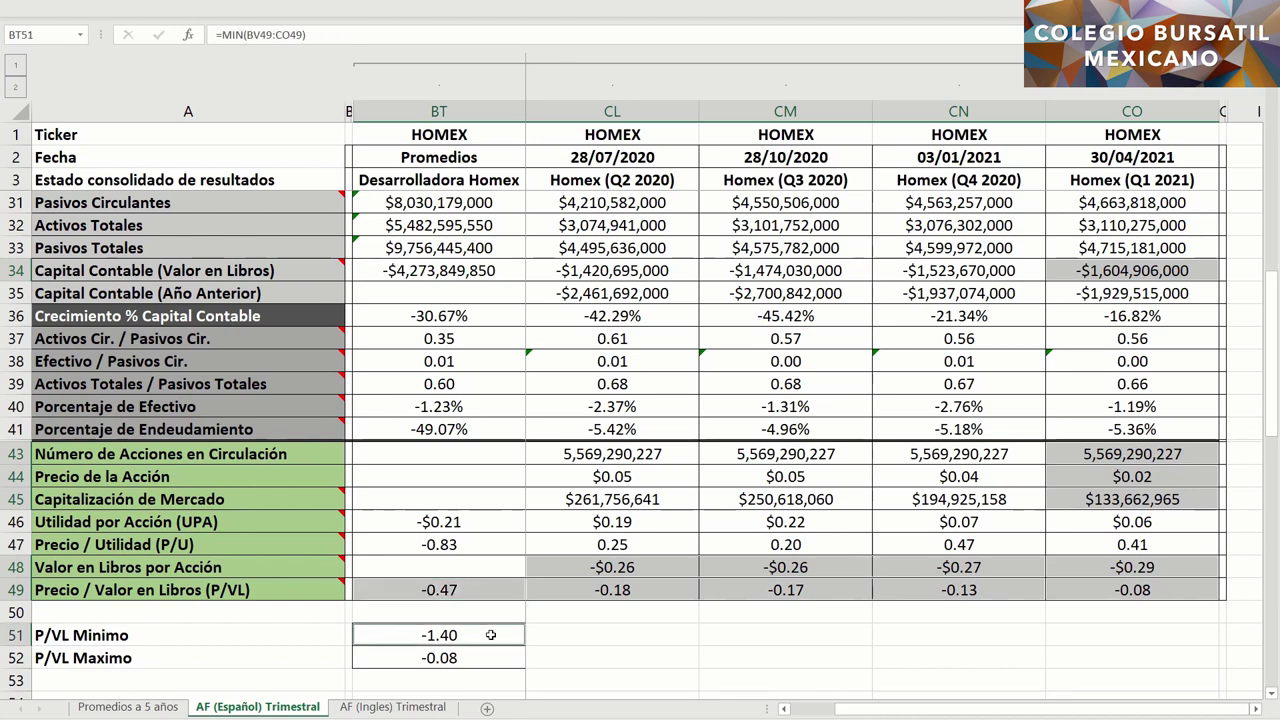
left_click(491, 656, "ctrl")
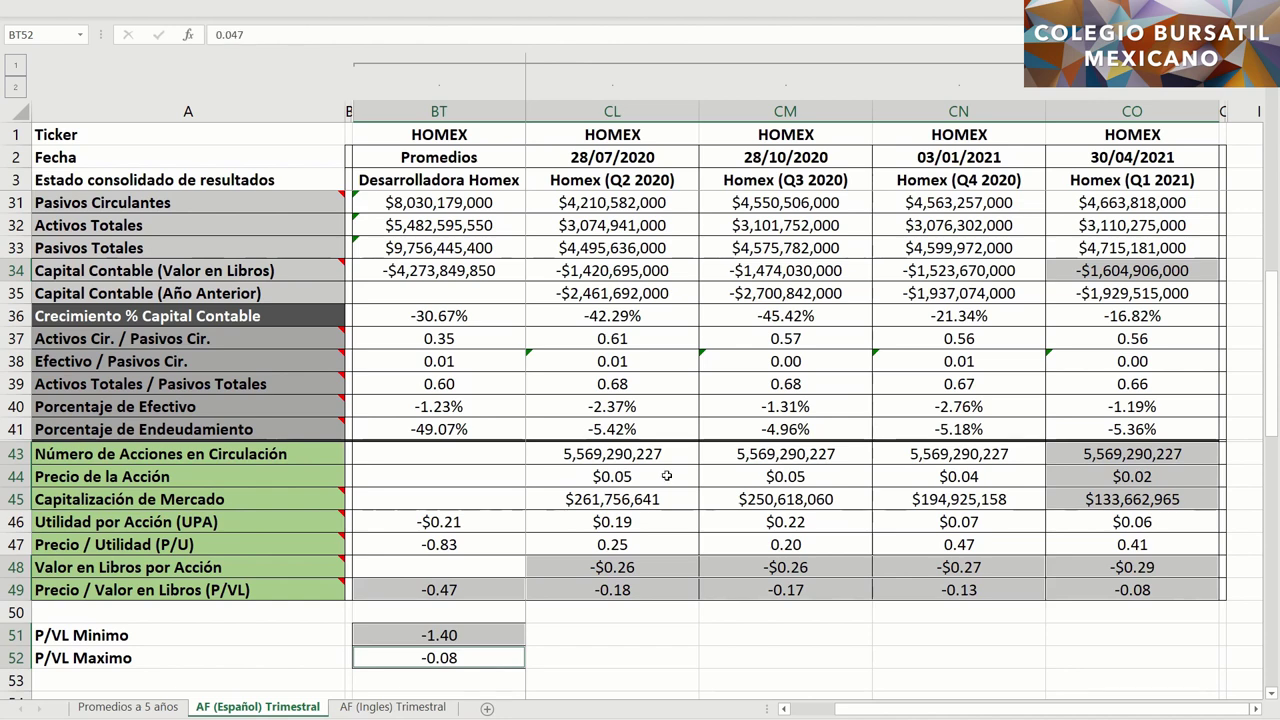
left_click_drag(665, 477, 944, 470, "ctrl")
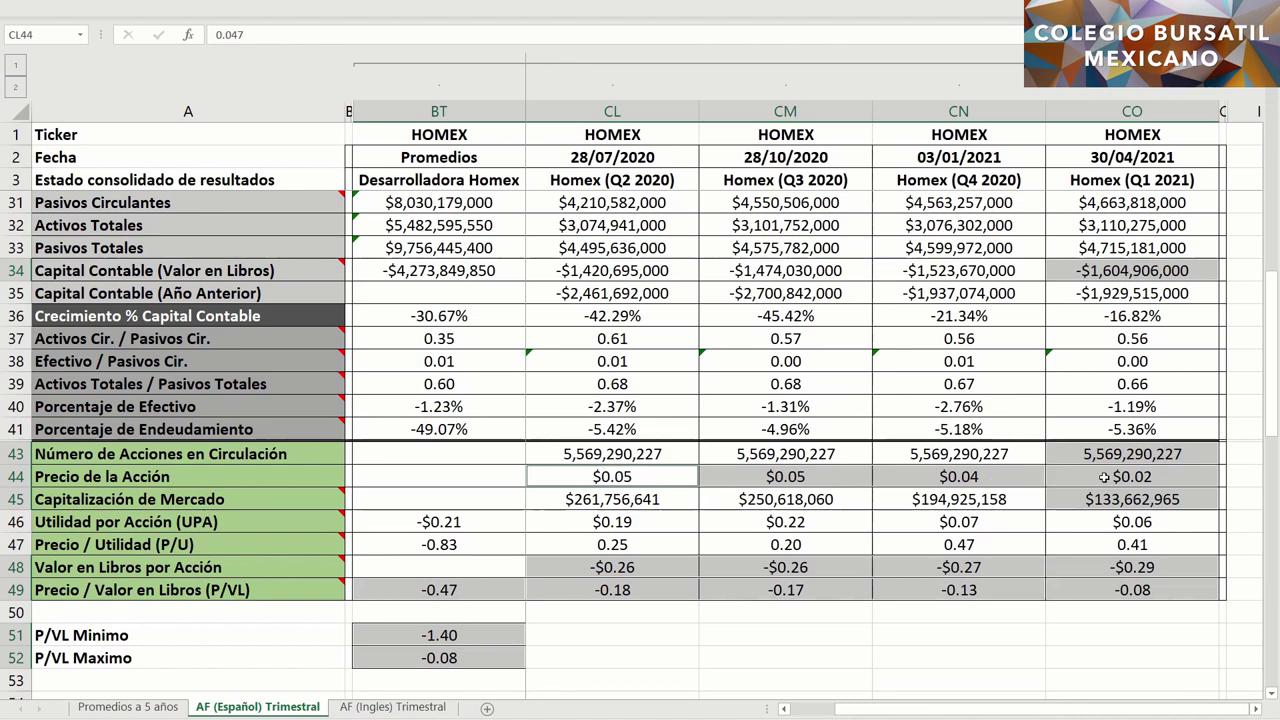
Step: Relate Q1 2021 Utilidad Neta para Accionistas to Q1 2021 Utilidad por Acción (UPA)
scroll(1104, 477, "up", 8)
scroll(1104, 475, "down", 1)
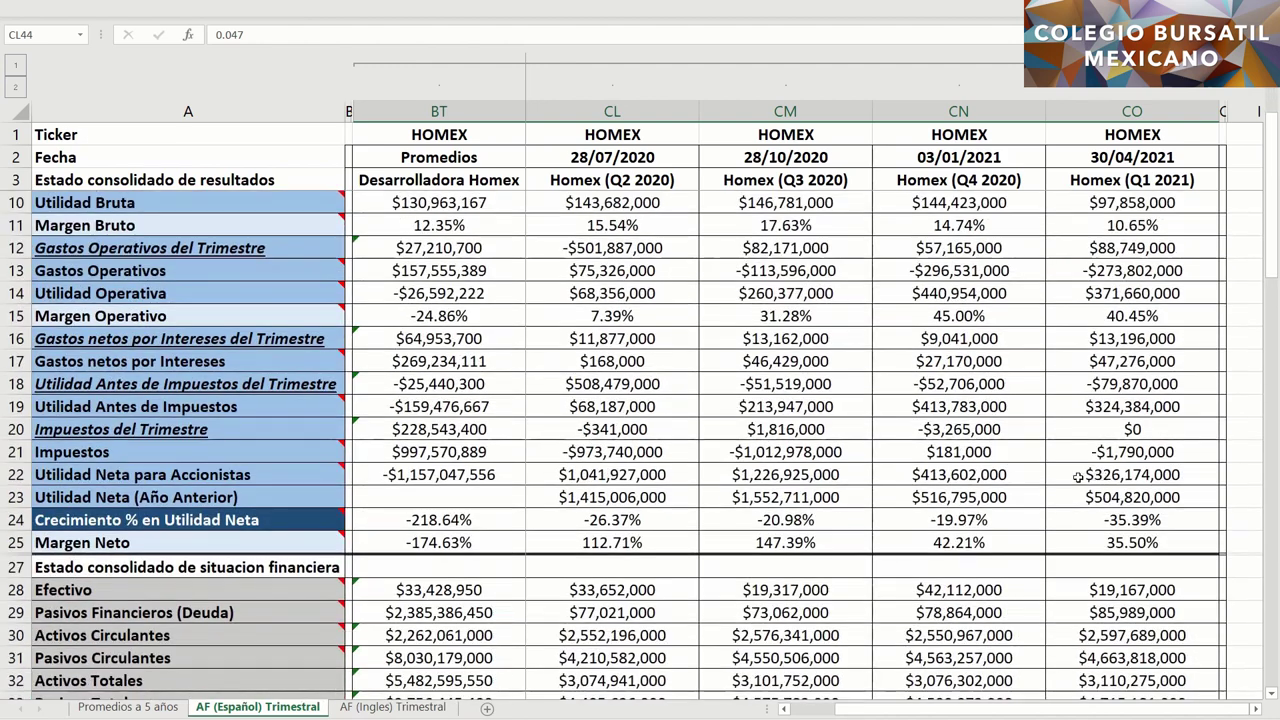
left_click(1068, 475)
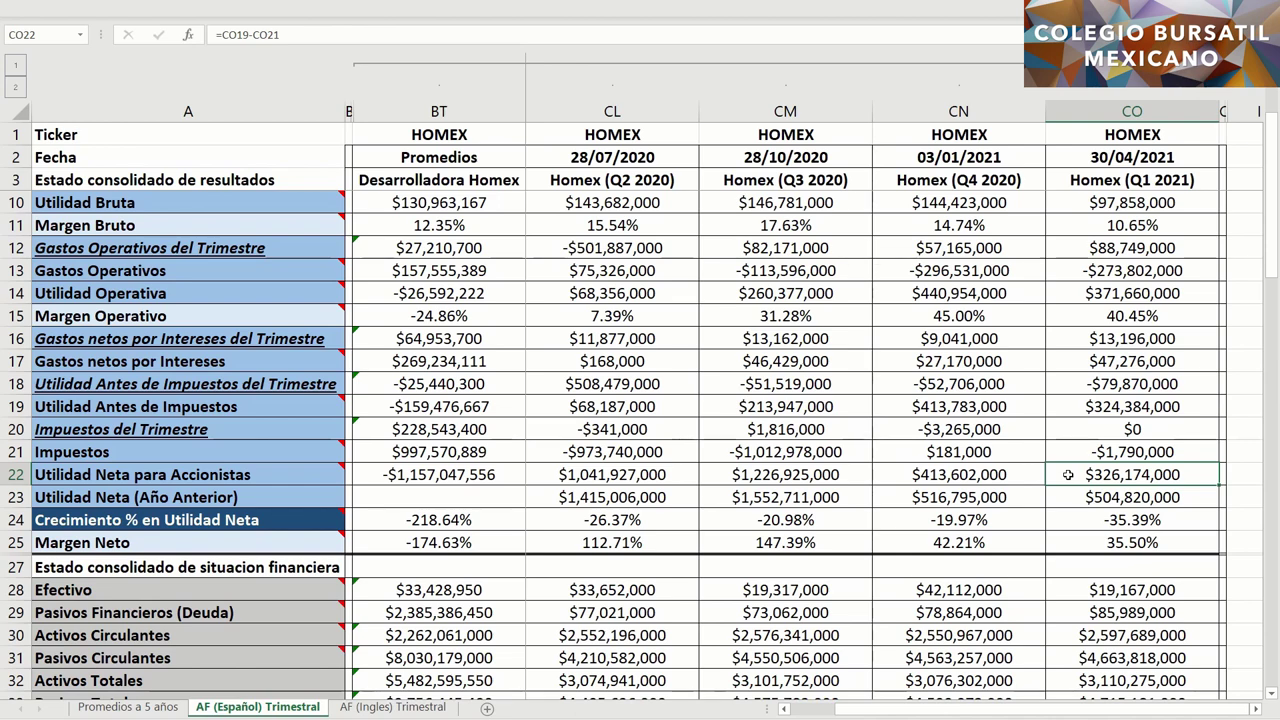
scroll(1068, 474, "down", 8)
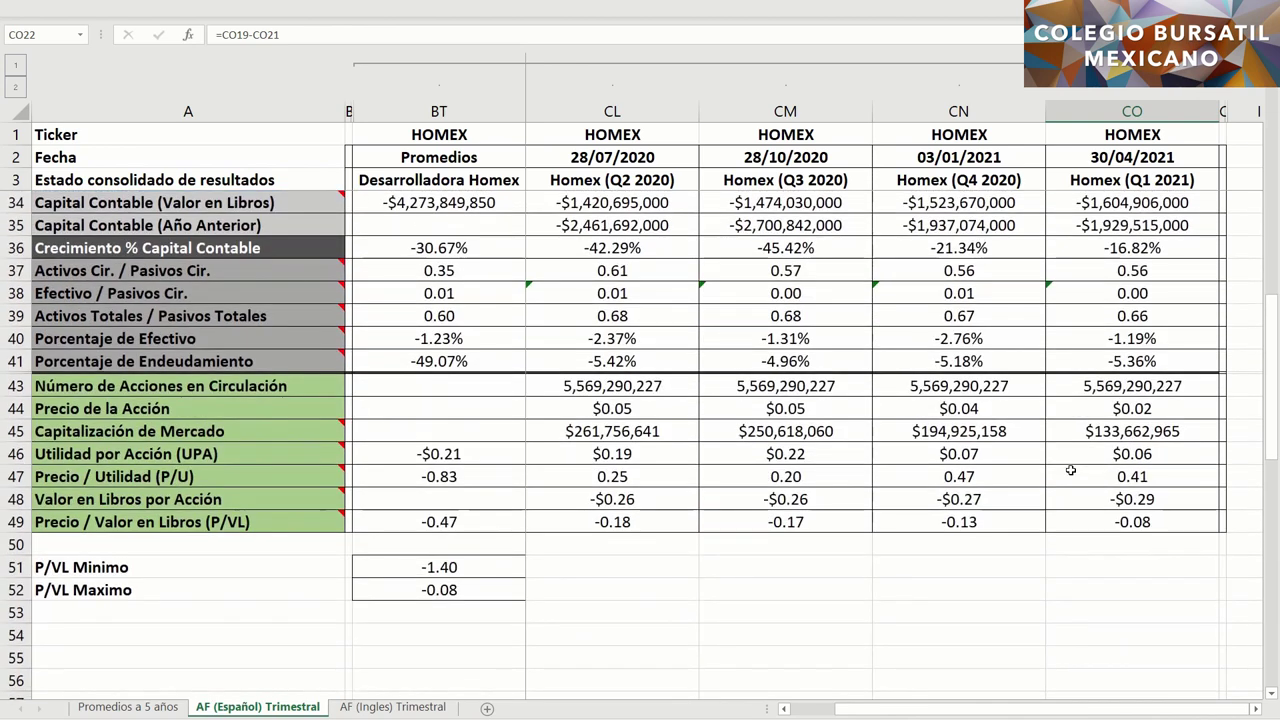
left_click(1072, 453)
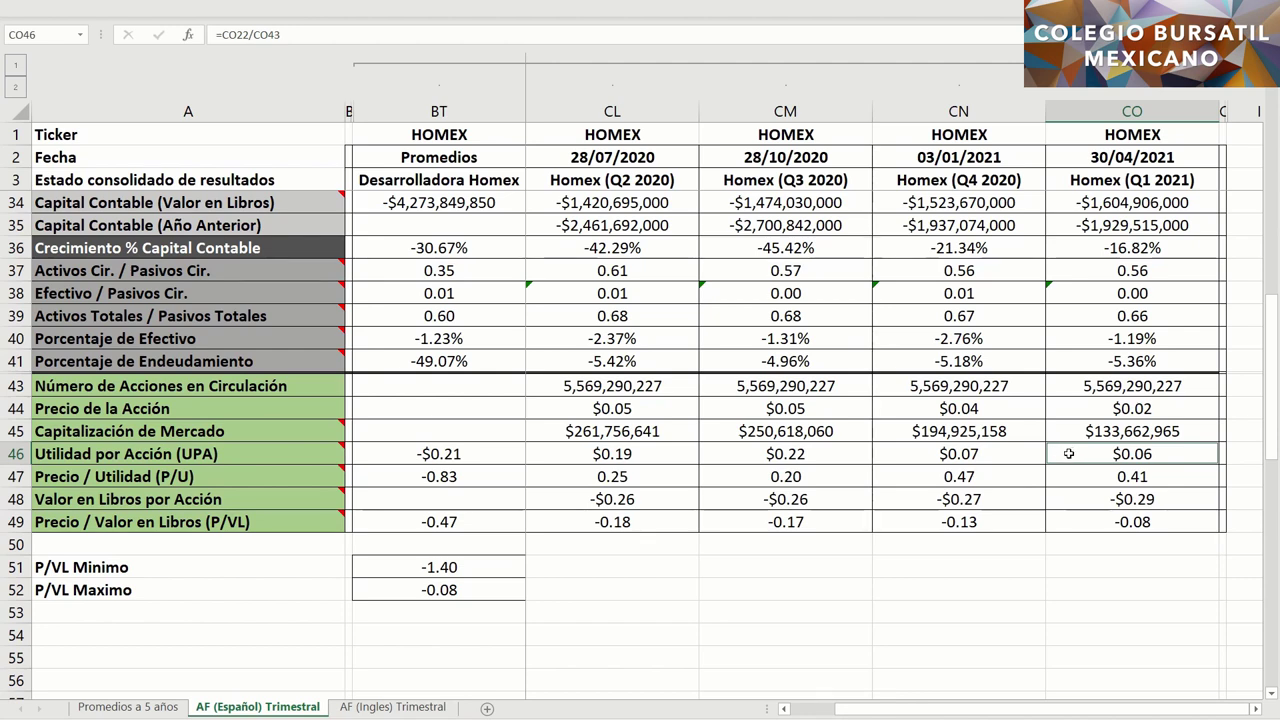
Step: Compare Utilidad por Acción across the 2020 quarters and its average, and Q1 2021 Precio / Utilidad with its average
left_click_drag(1020, 456, 665, 458)
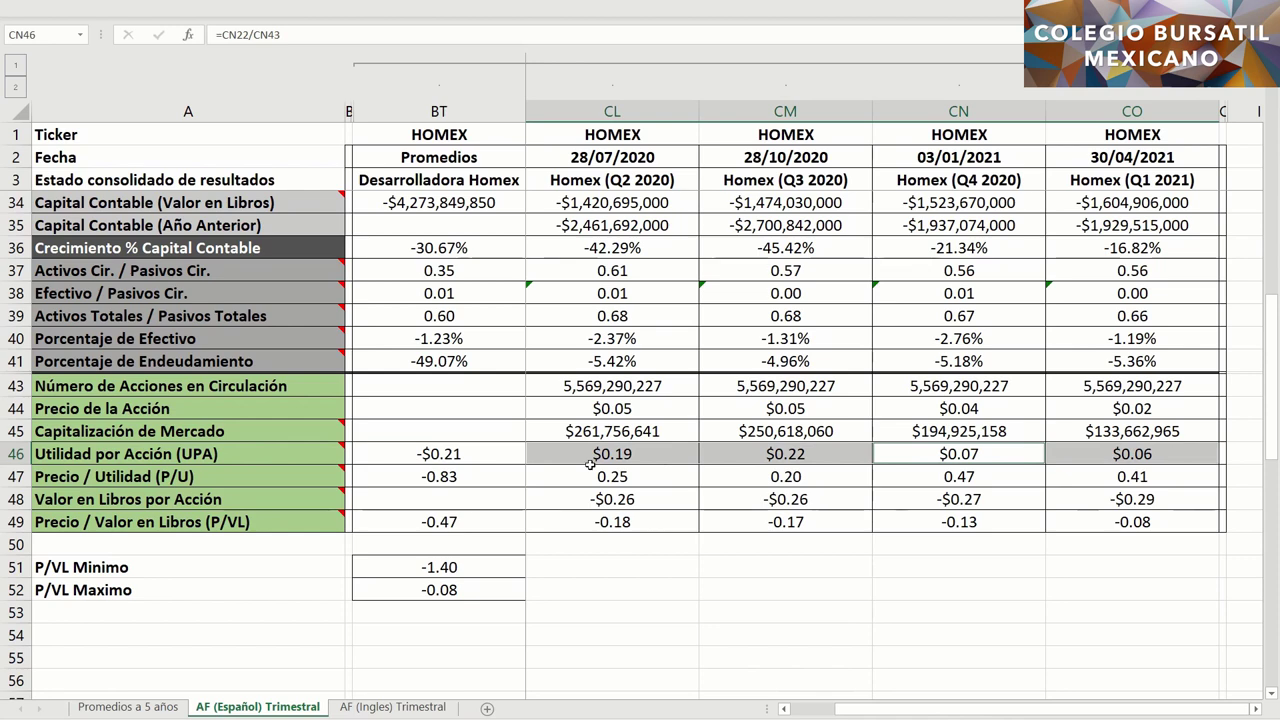
left_click(501, 456, "ctrl")
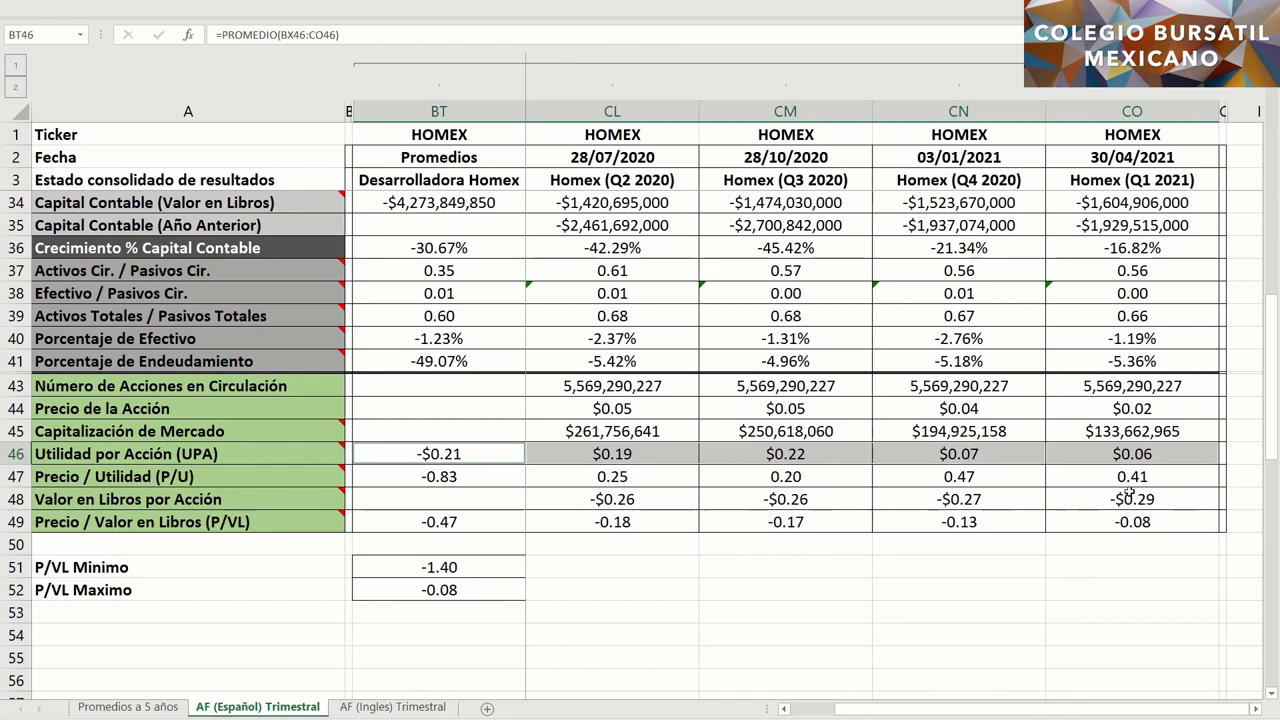
left_click(1098, 477, "ctrl")
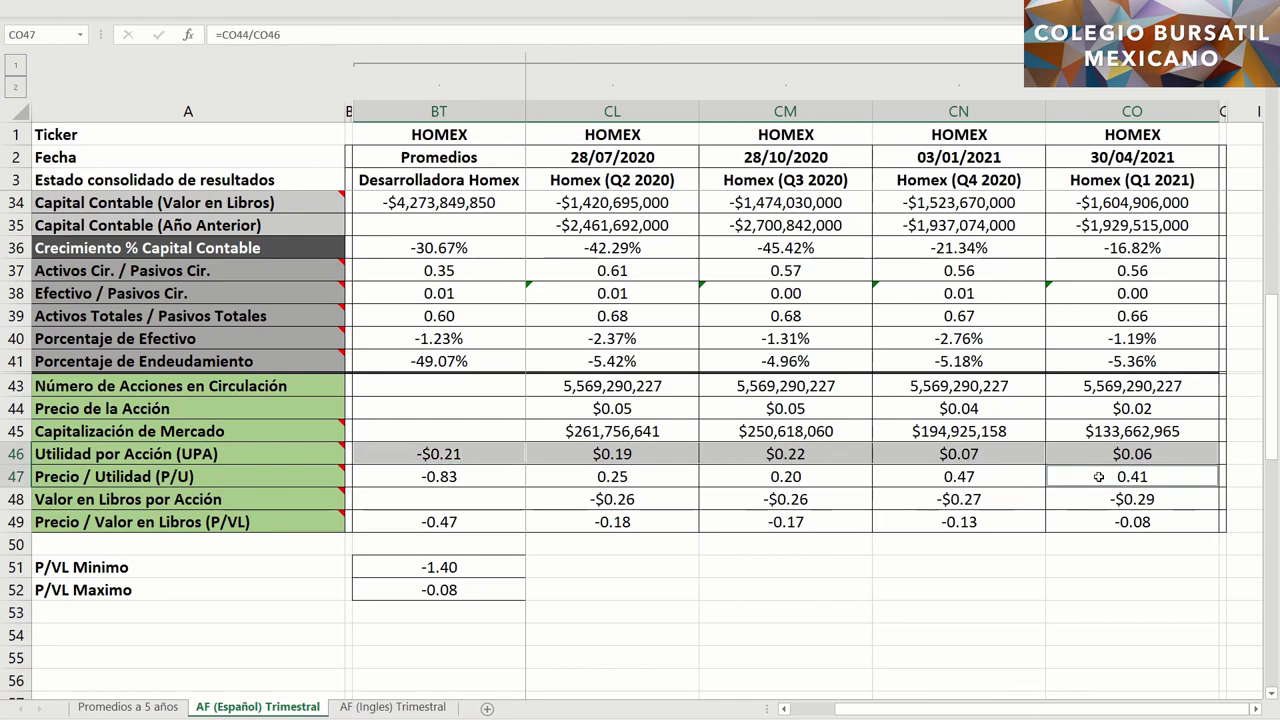
left_click(464, 481, "ctrl")
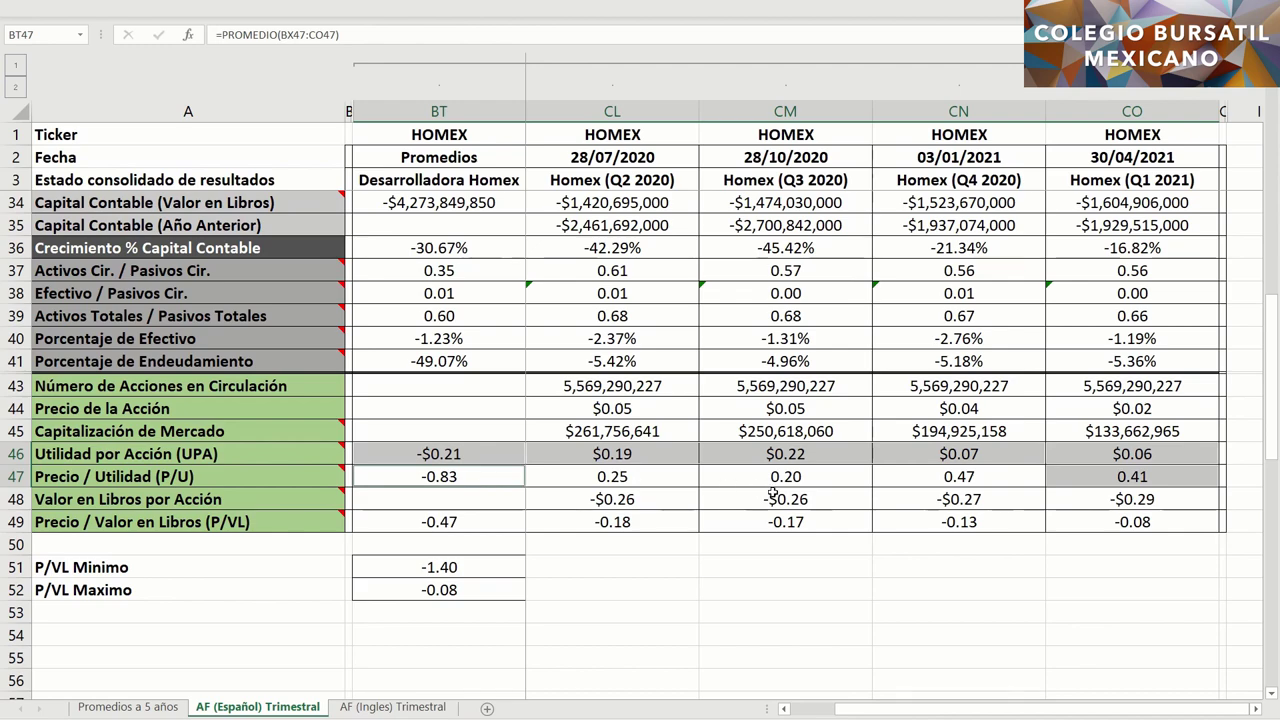
Step: Examine Q1 2021 Ingresos del Trimestre, and compare Ingresos Anuales and Ingresos del Trimestre across the four quarters
scroll(1009, 515, "up", 9)
scroll(1009, 515, "up", 1)
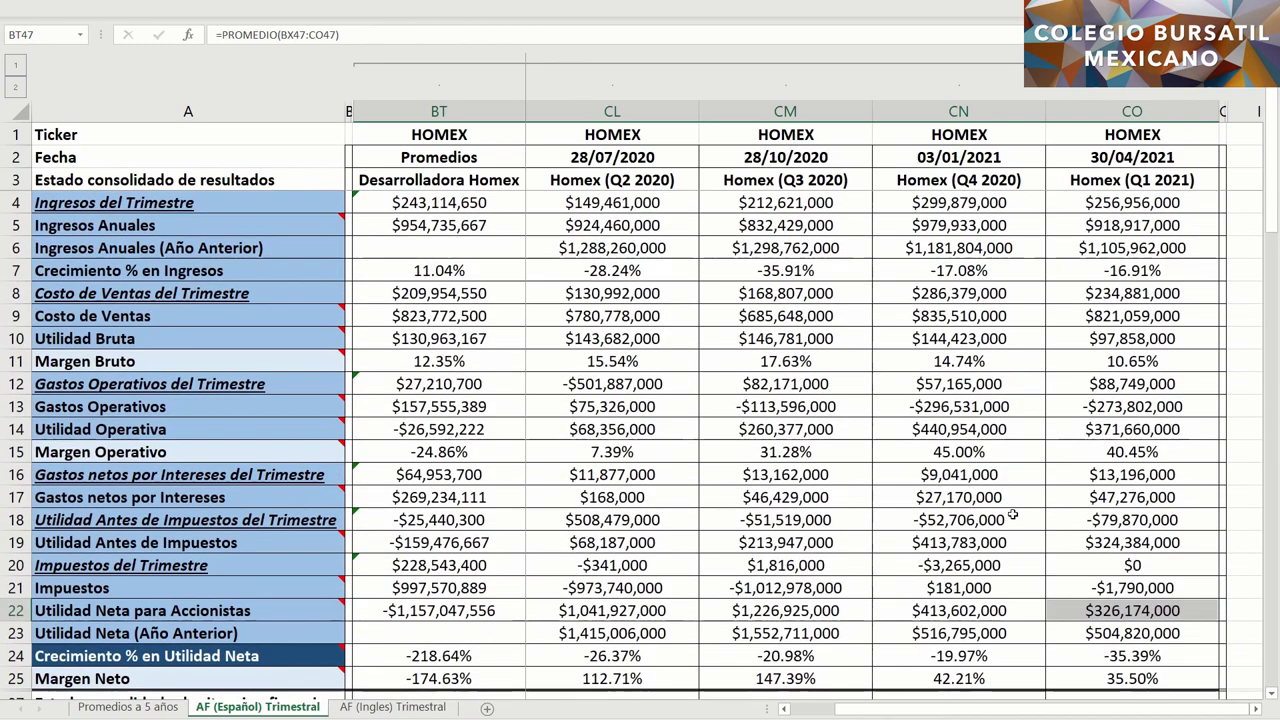
left_click(1071, 204)
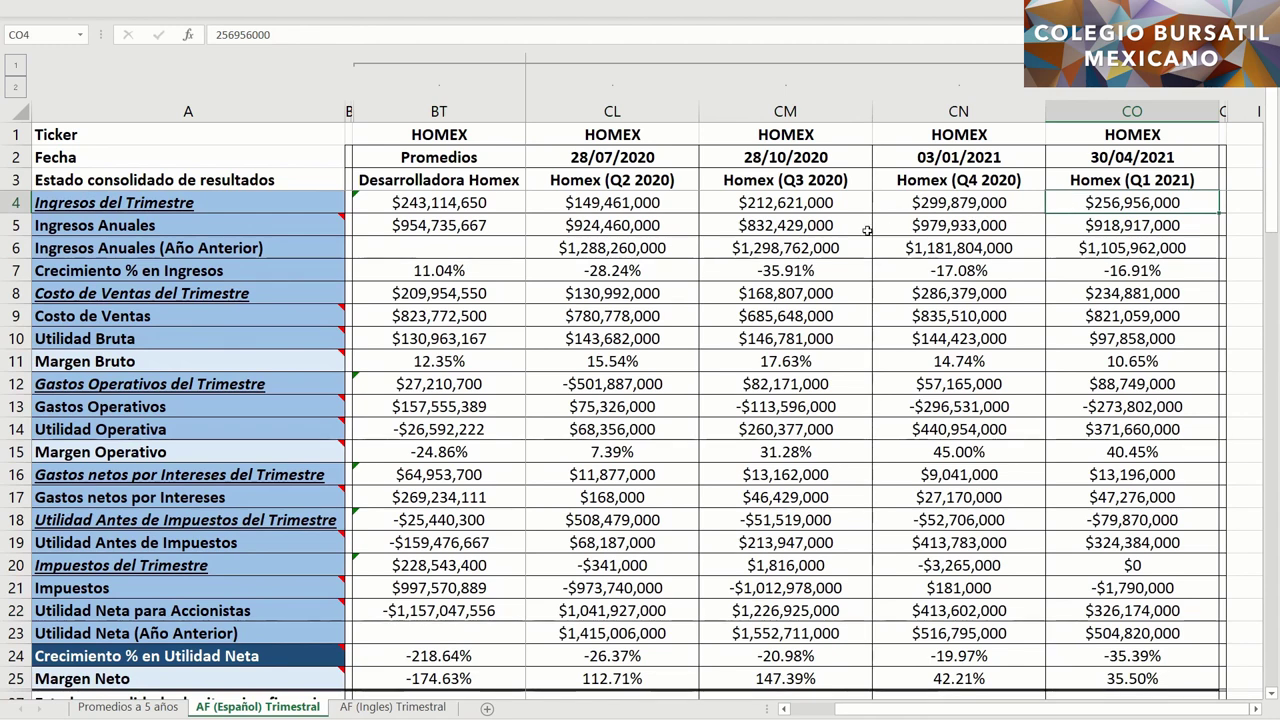
left_click_drag(673, 224, 1068, 228)
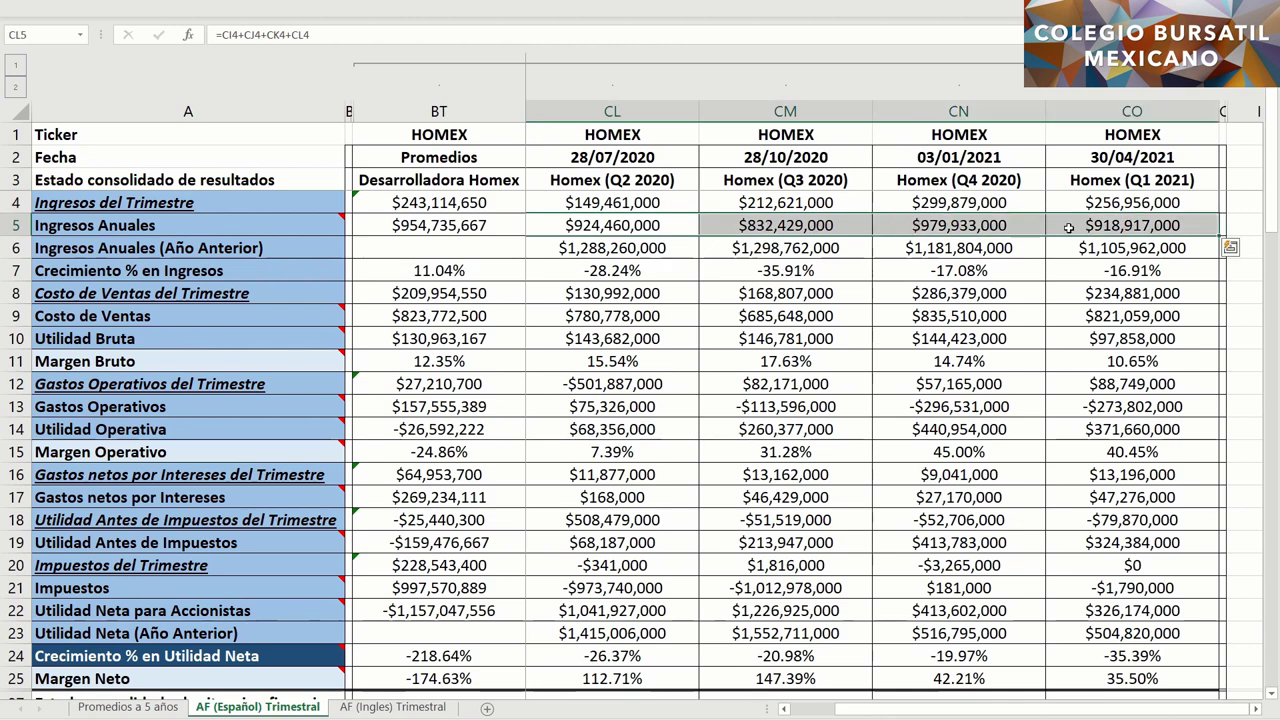
left_click_drag(648, 204, 1082, 204)
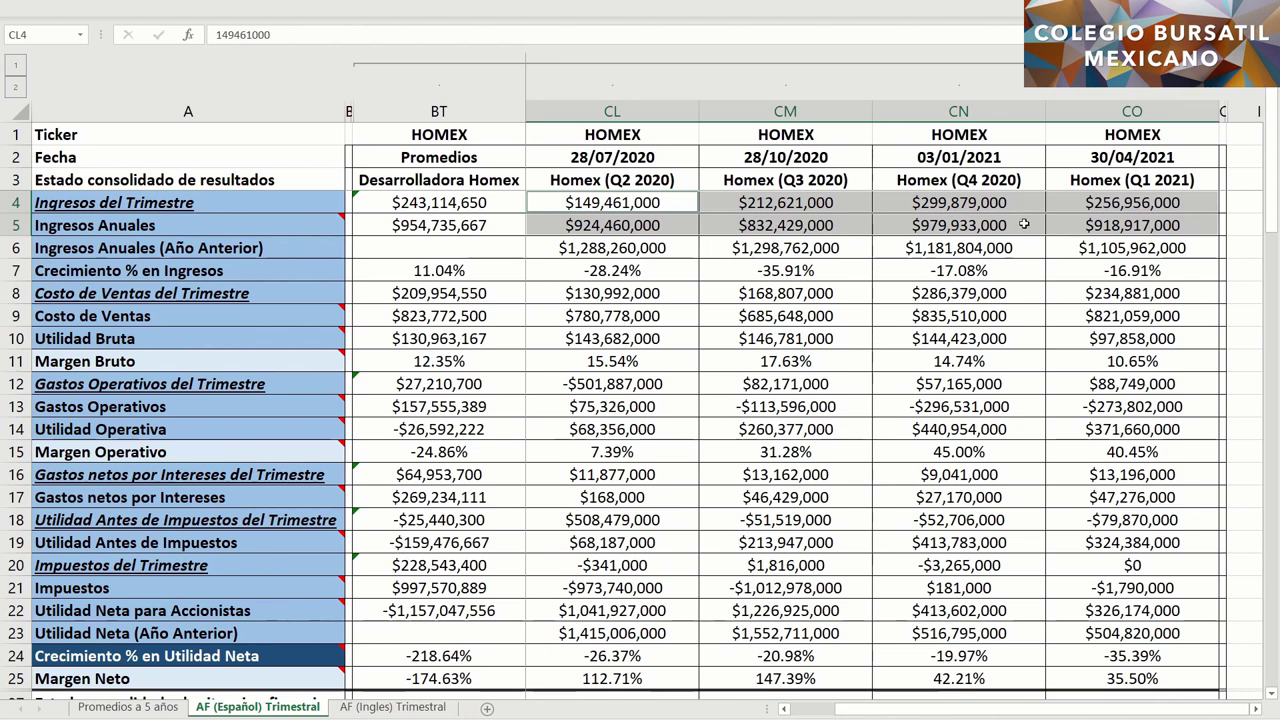
Step: Compare Margen Bruto from Q3 2020 through Q1 2021 with its average
left_click(850, 362)
left_click_drag(850, 362, 1117, 358)
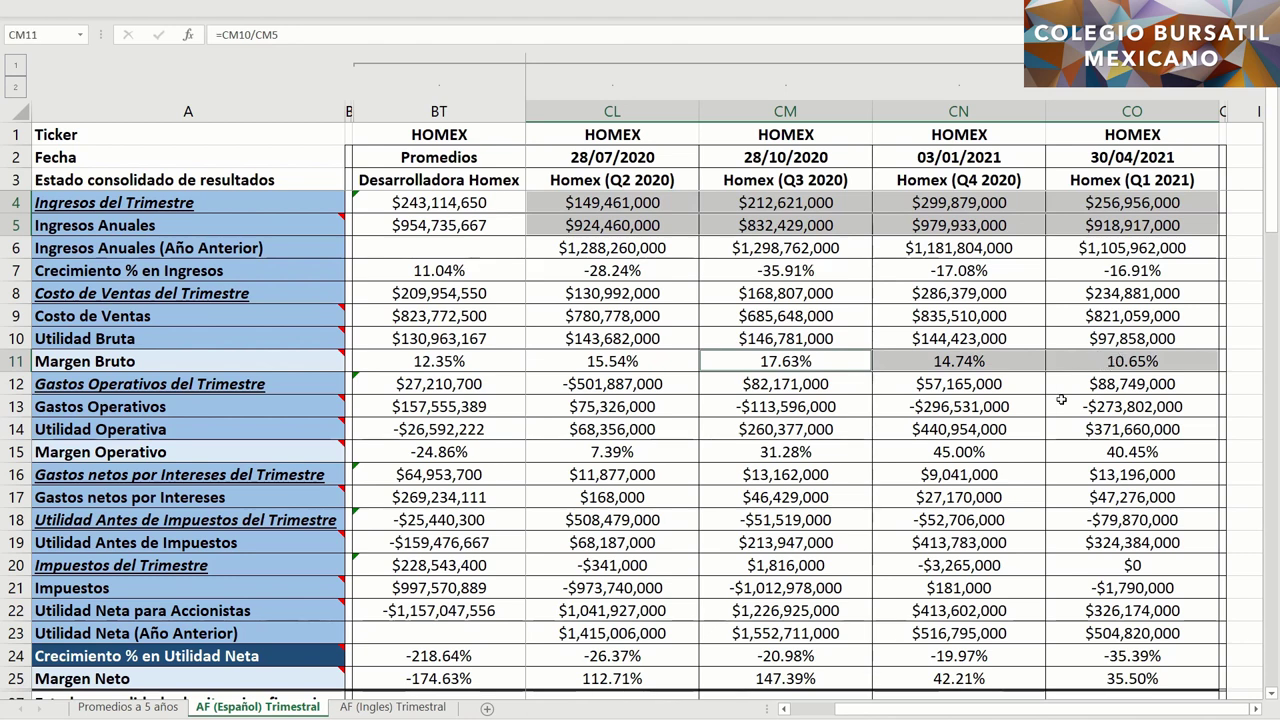
left_click(507, 361, "ctrl")
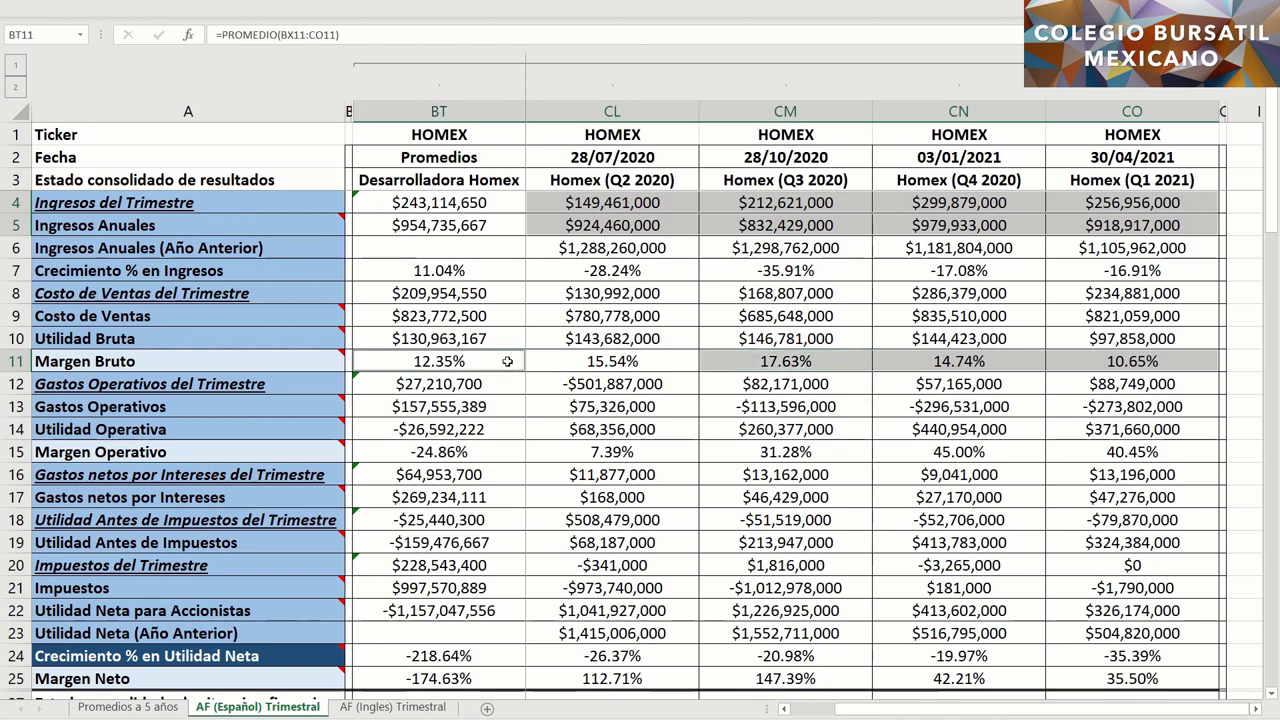
Step: Compare Q1 2021 Margen Operativo and Margen Neto with their averages, and check the Q2 2020 Gastos Operativos del Trimestre
left_click(1063, 457, "ctrl")
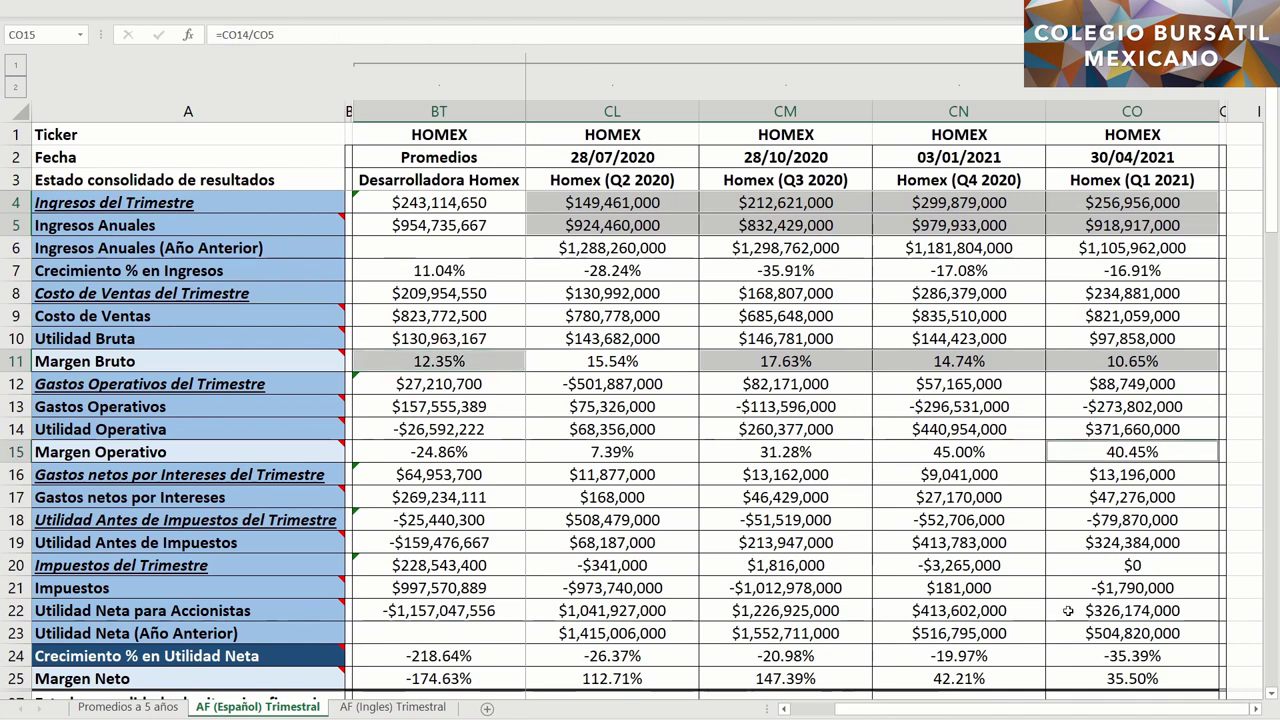
left_click(1075, 679, "ctrl")
left_click(510, 450, "ctrl")
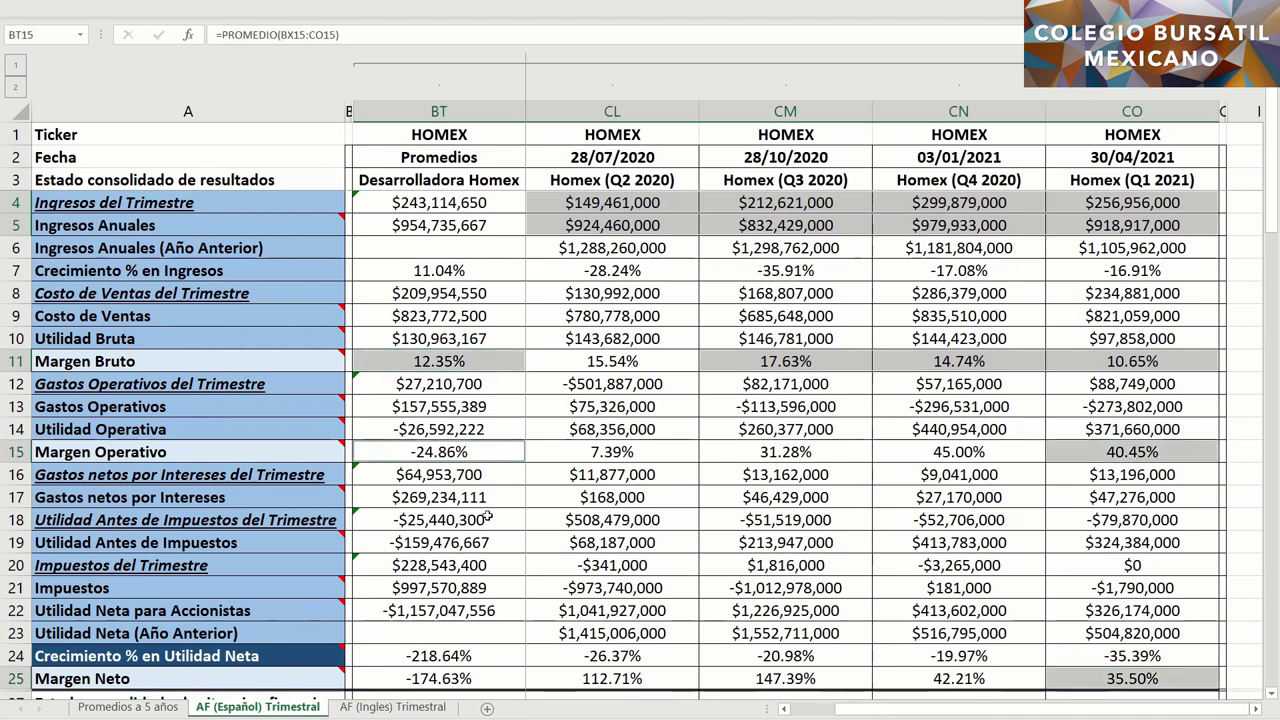
left_click(481, 683, "ctrl")
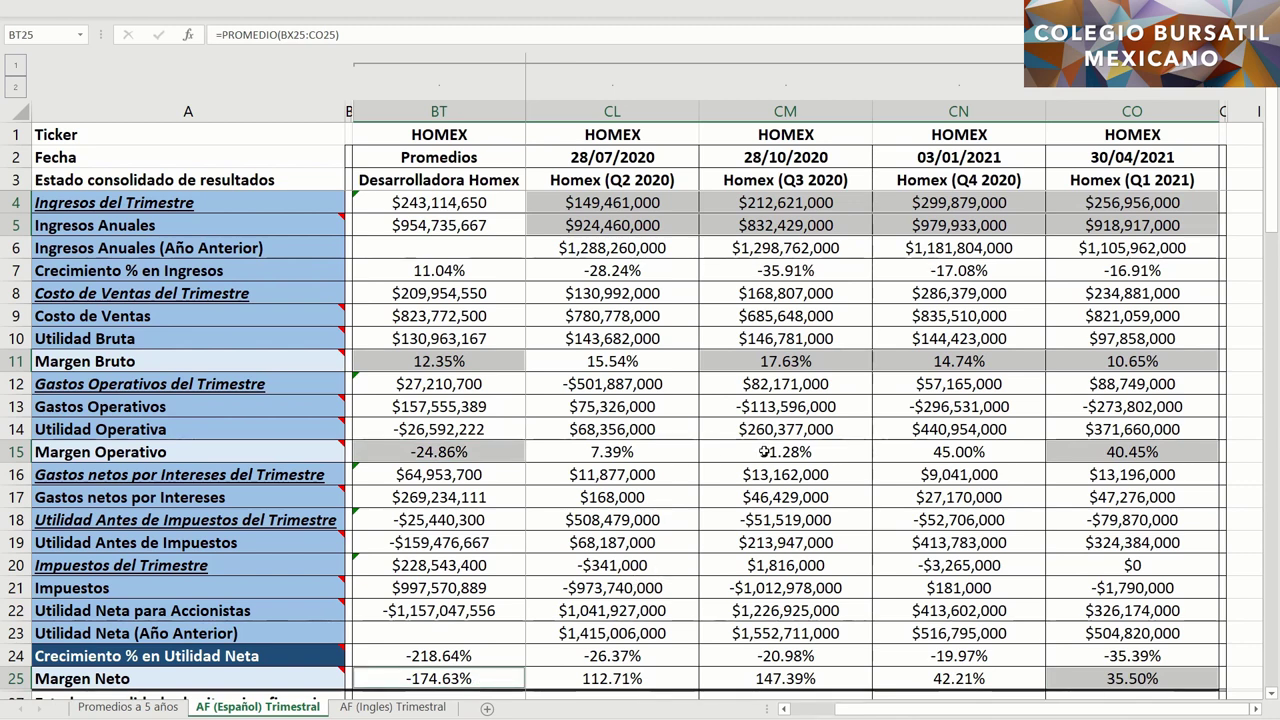
left_click(680, 387)
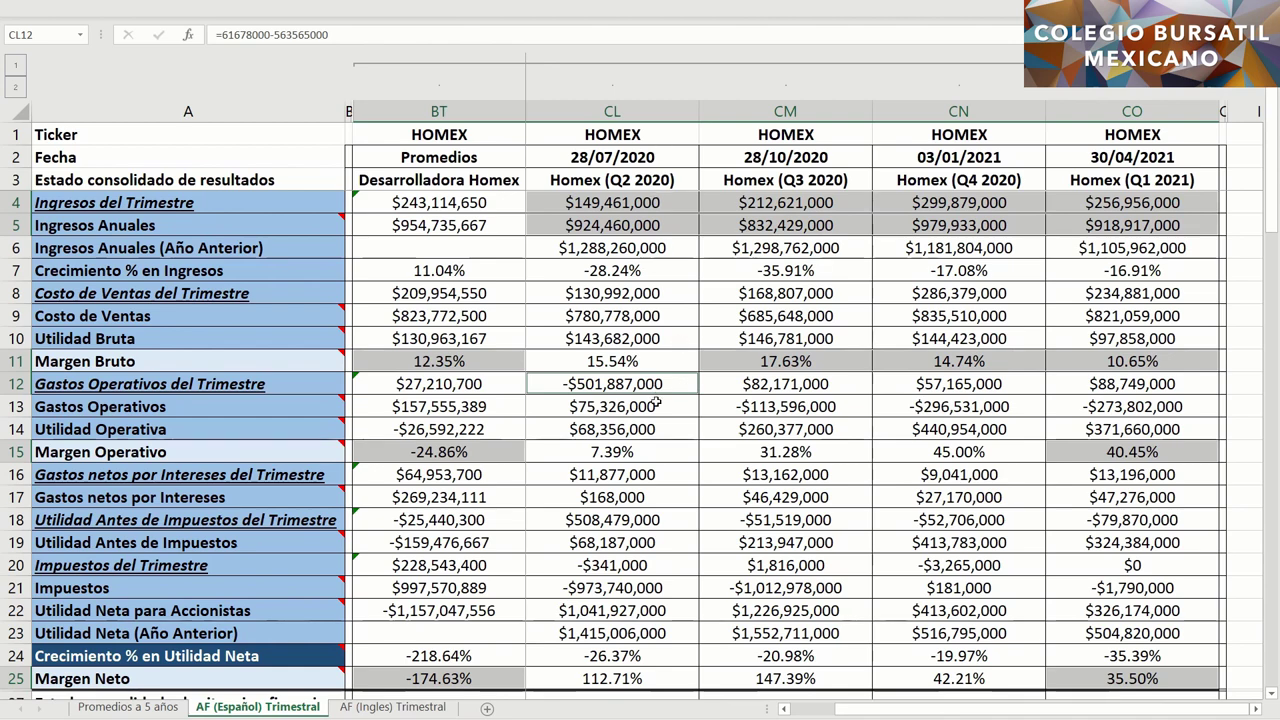
Step: Compare Q1 2021 Capital Contable (Valor en Libros) with its average, the three 2020 quarters and the prior-year value, including its percentage growth
scroll(1087, 683, "down", 6)
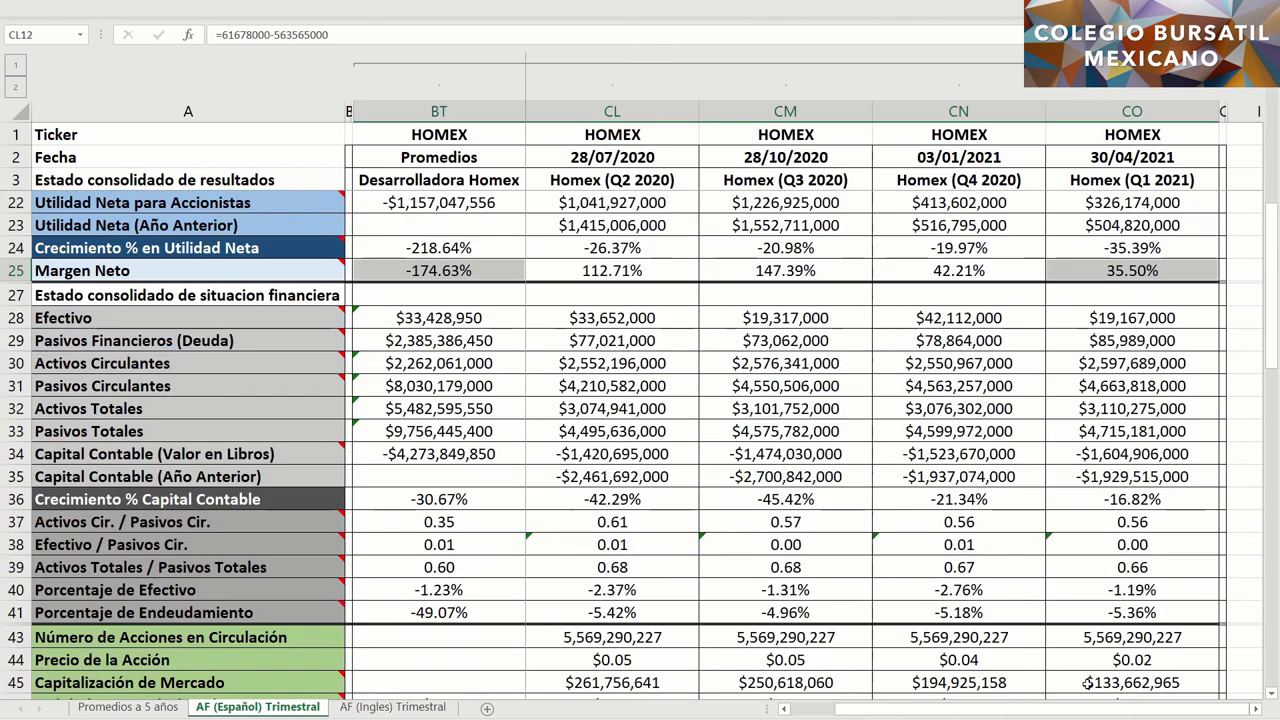
scroll(1087, 683, "down", 1)
scroll(1087, 600, "up", 1)
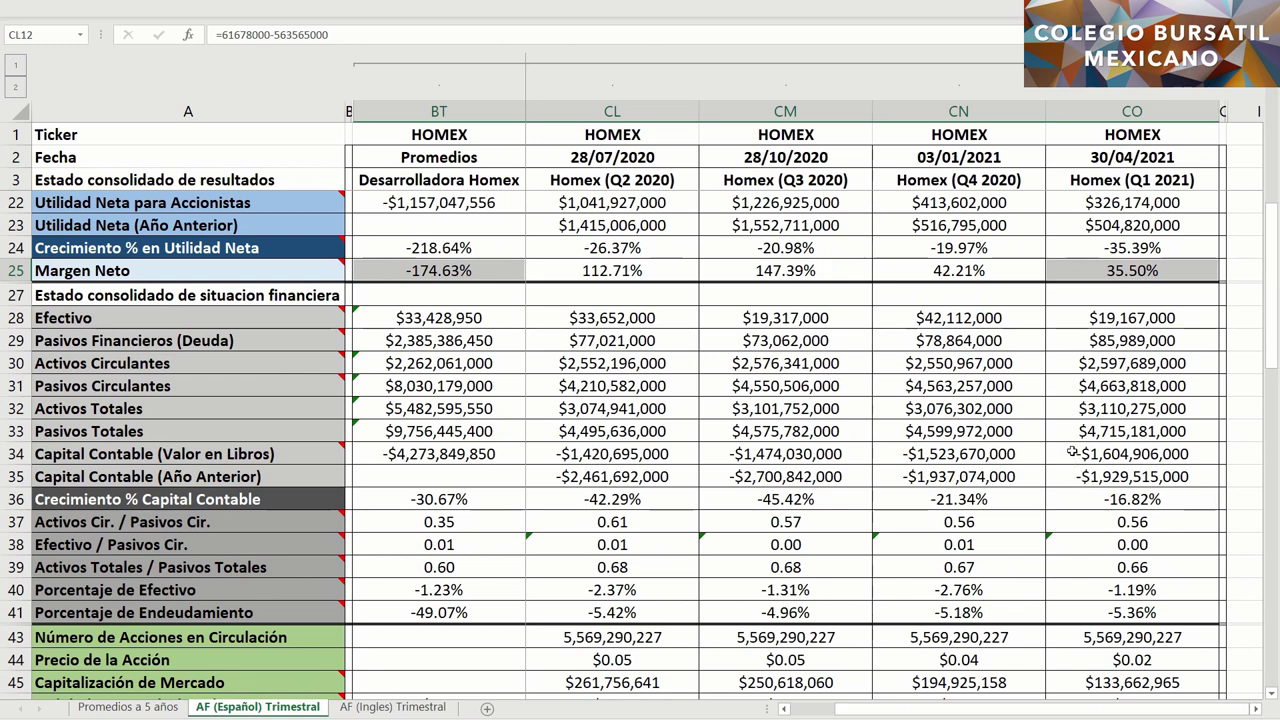
left_click(1068, 451)
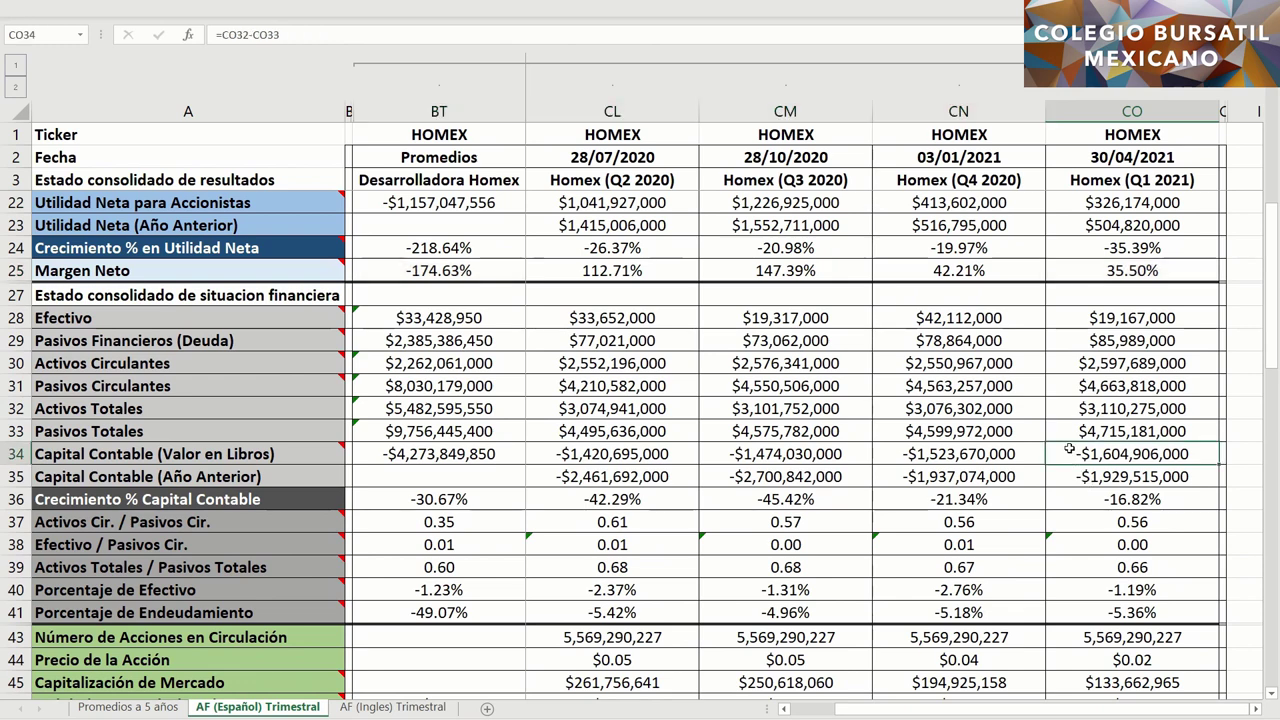
left_click(505, 457, "ctrl")
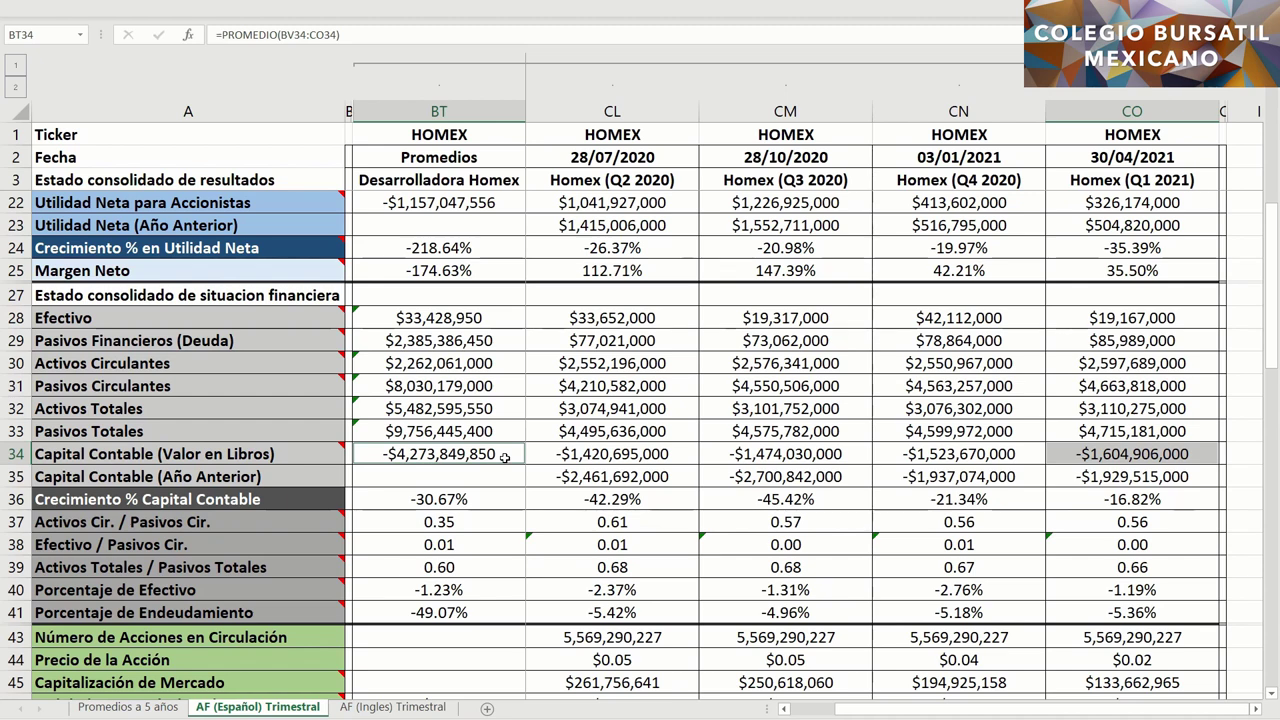
left_click_drag(600, 456, 961, 456)
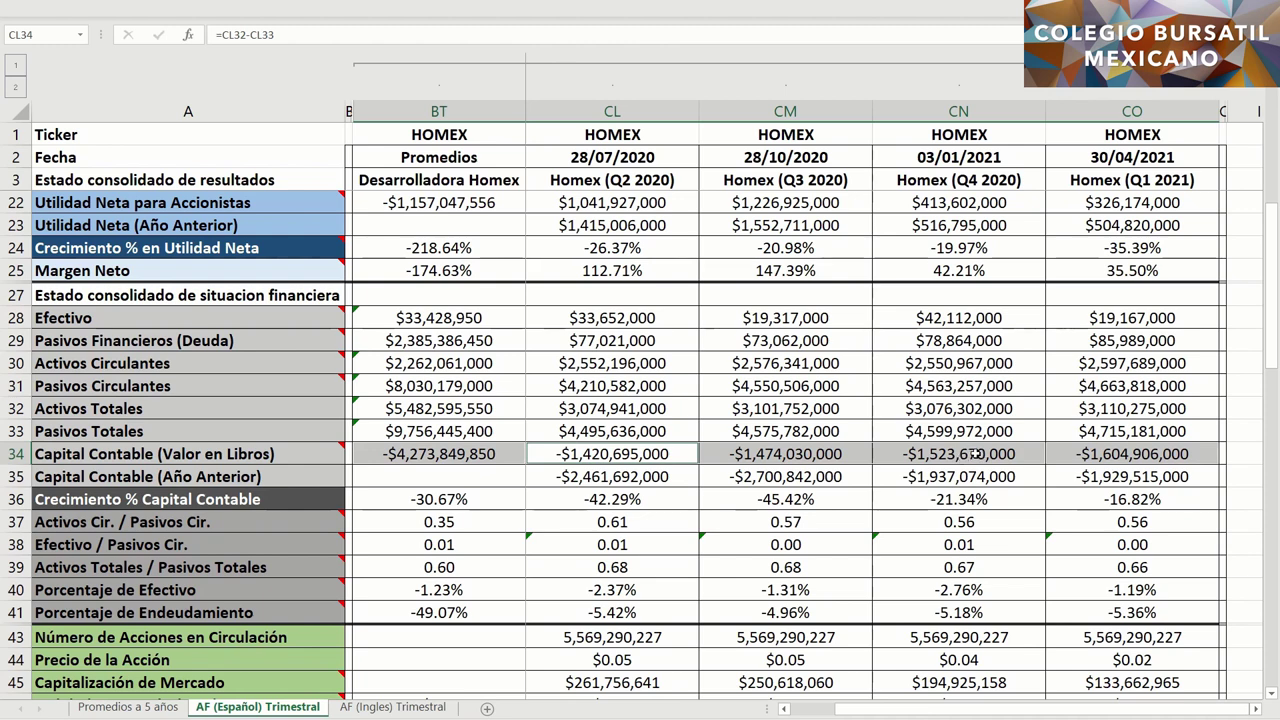
left_click(1062, 474)
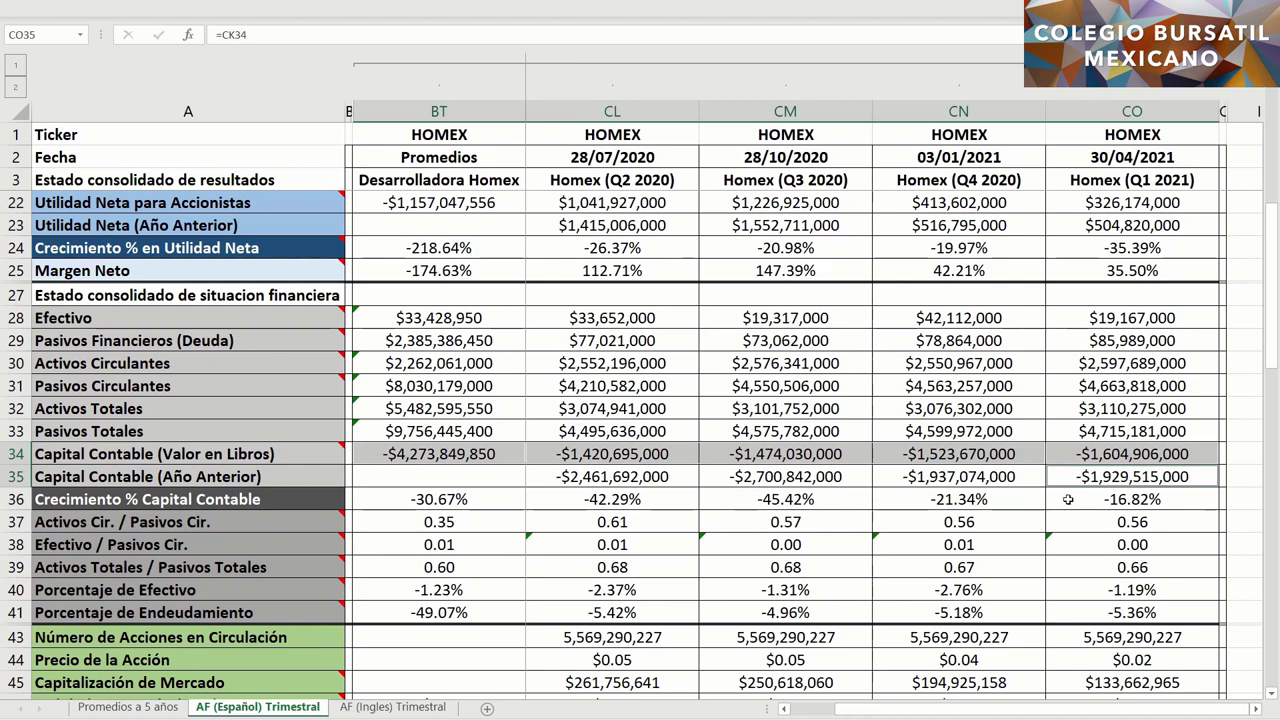
left_click(1068, 503)
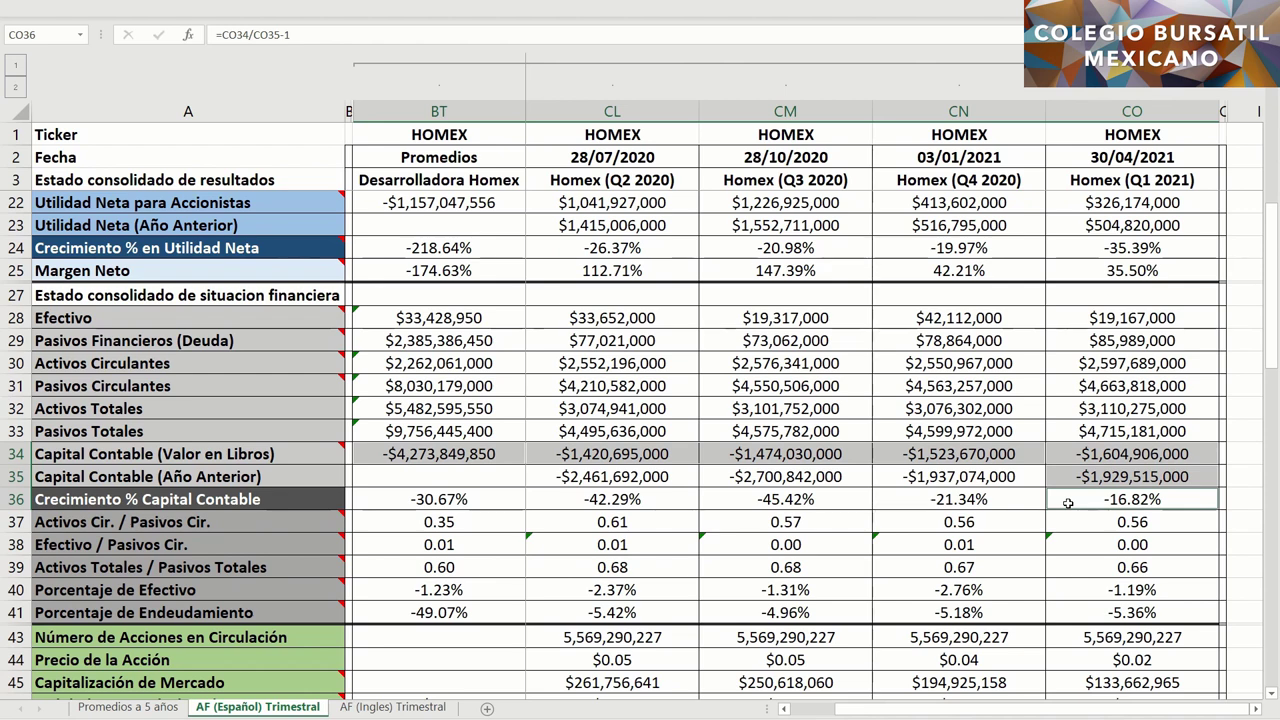
Step: Compare the Q1 2021 ratios from Activos Cir. / Pasivos Cir. through Porcentaje de Endeudamiento with their averages, and Pasivos Financieros across the four quarters and average
left_click_drag(1072, 521, 1078, 613)
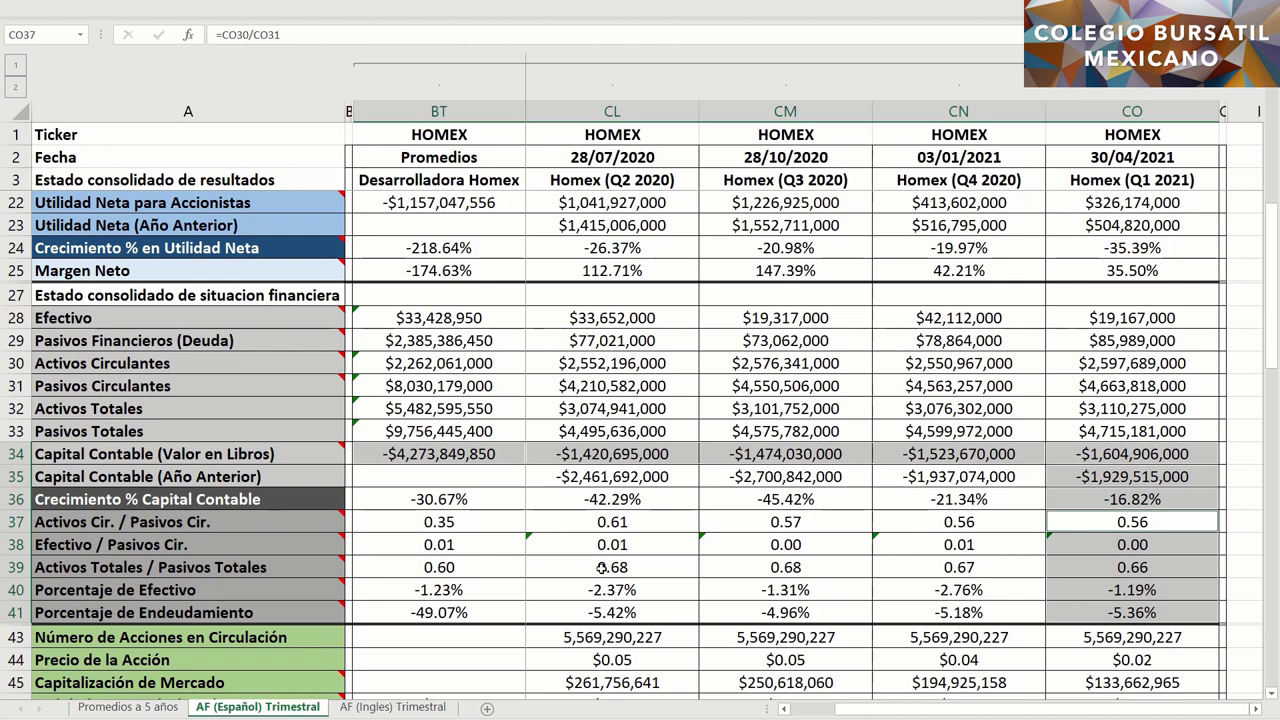
left_click_drag(488, 523, 488, 612)
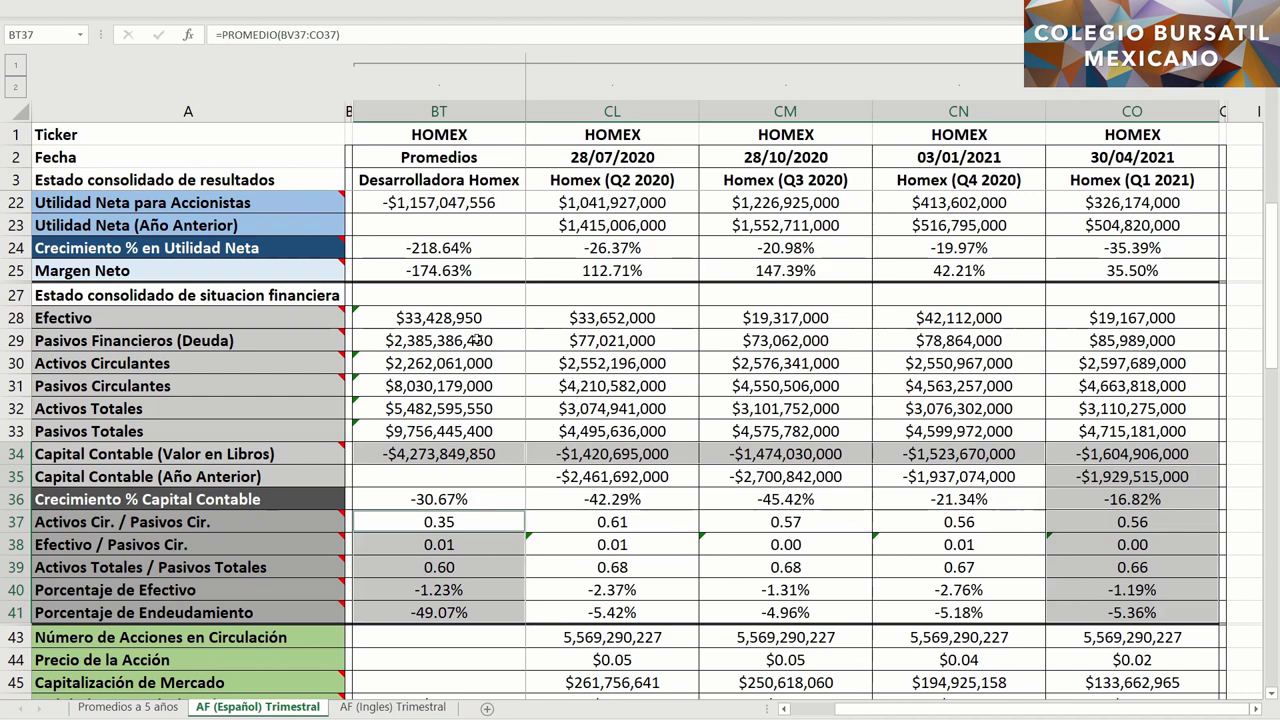
left_click(477, 340)
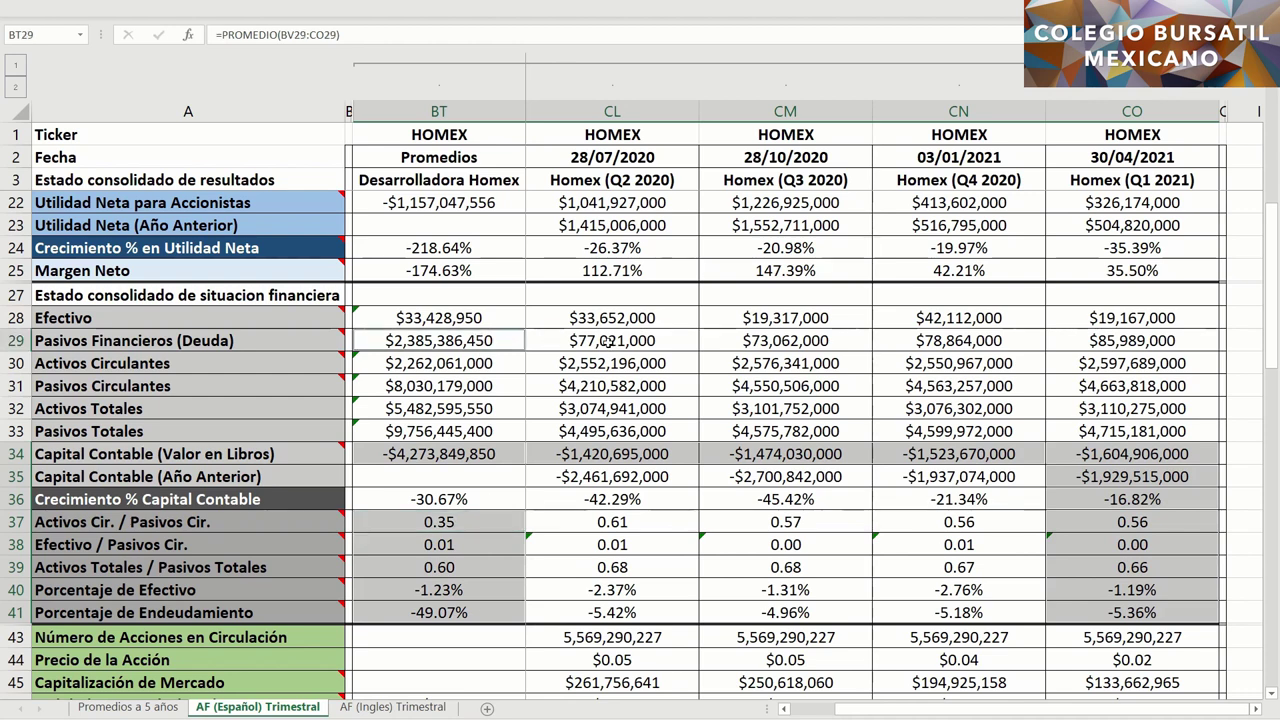
left_click_drag(610, 341, 1075, 339)
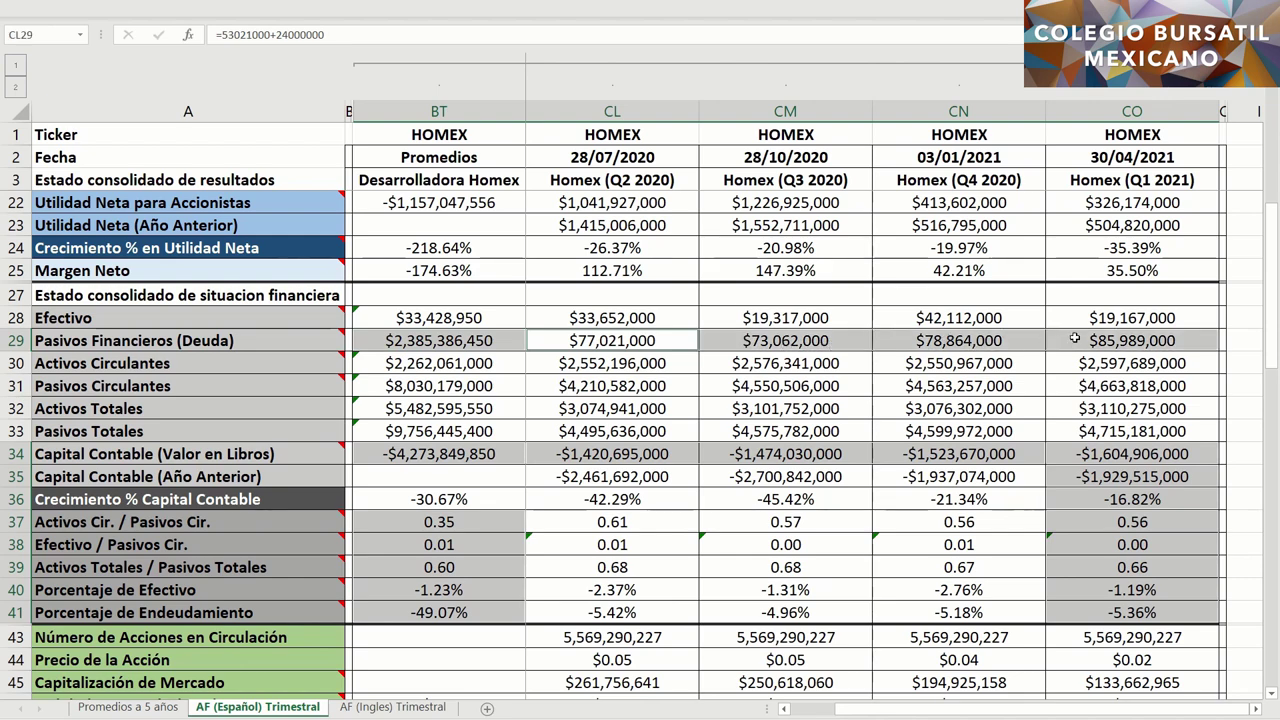
Step: Compare Precio de la Acción between Q4 2020 and Q1 2021, and check Q1 2021 Precio / Valor en Libros
scroll(1075, 340, "down", 4)
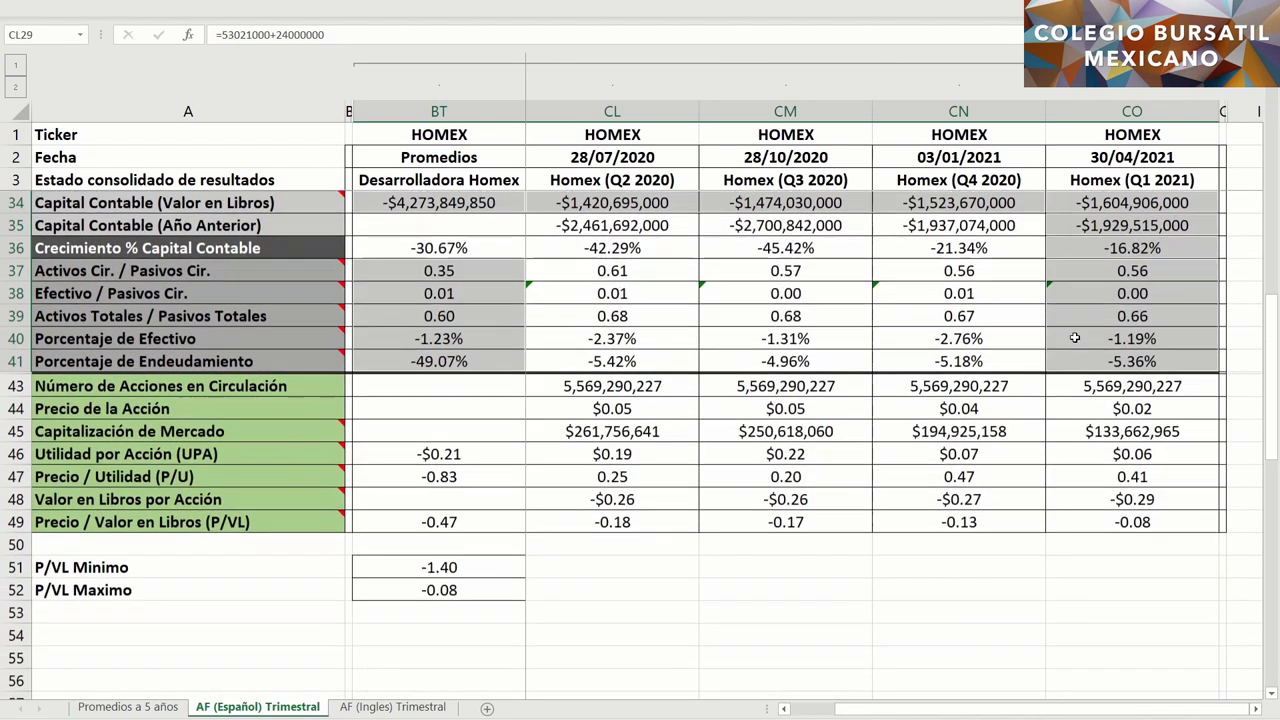
left_click(1016, 409, "ctrl")
left_click(1078, 407, "ctrl")
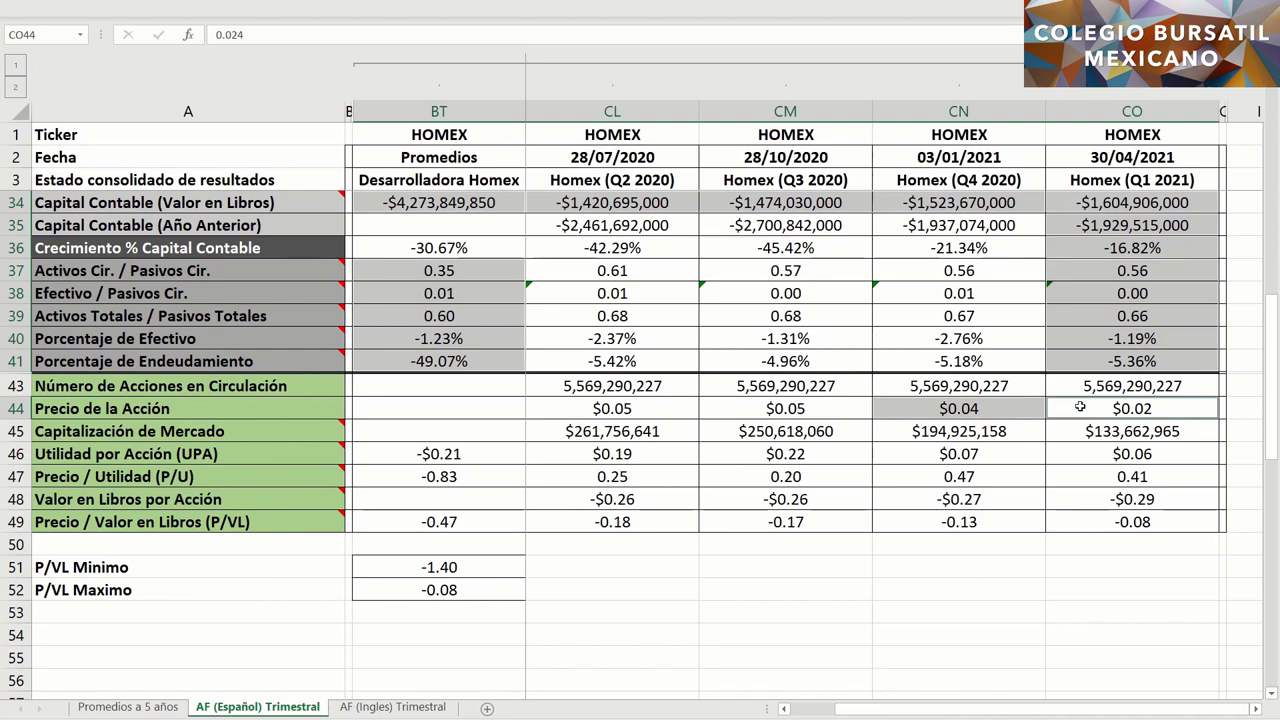
left_click(1077, 522)
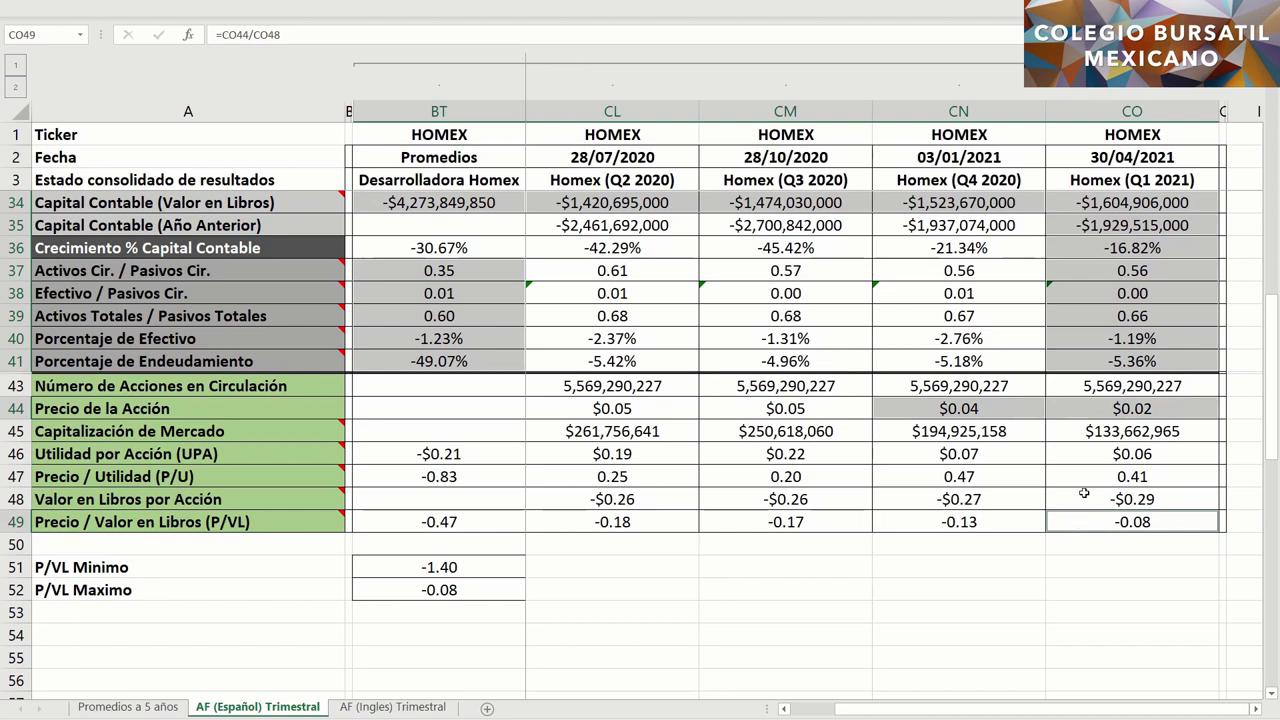
Step: Compare Q1 2021 Valor en Libros por Acción with the three 2020 quarters, and revisit Q1 2021 Precio / Valor en Libros
left_click(1072, 501)
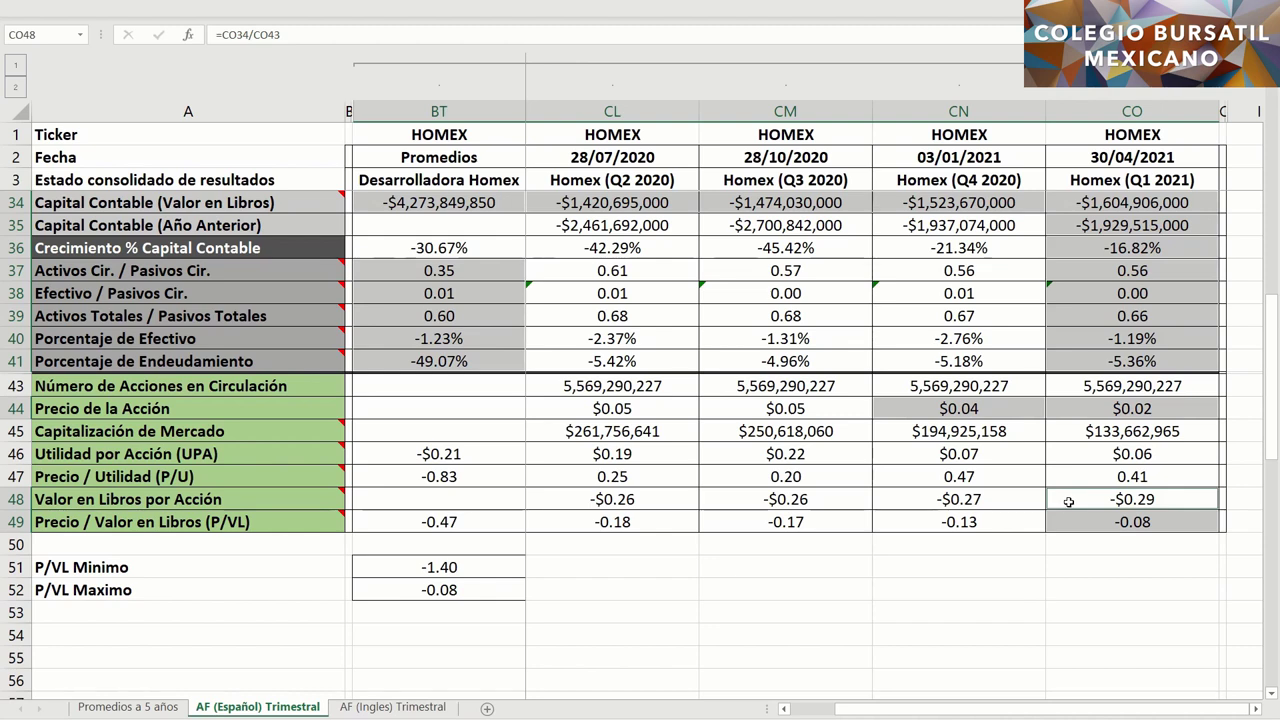
left_click(920, 500)
left_click(638, 500, "shift")
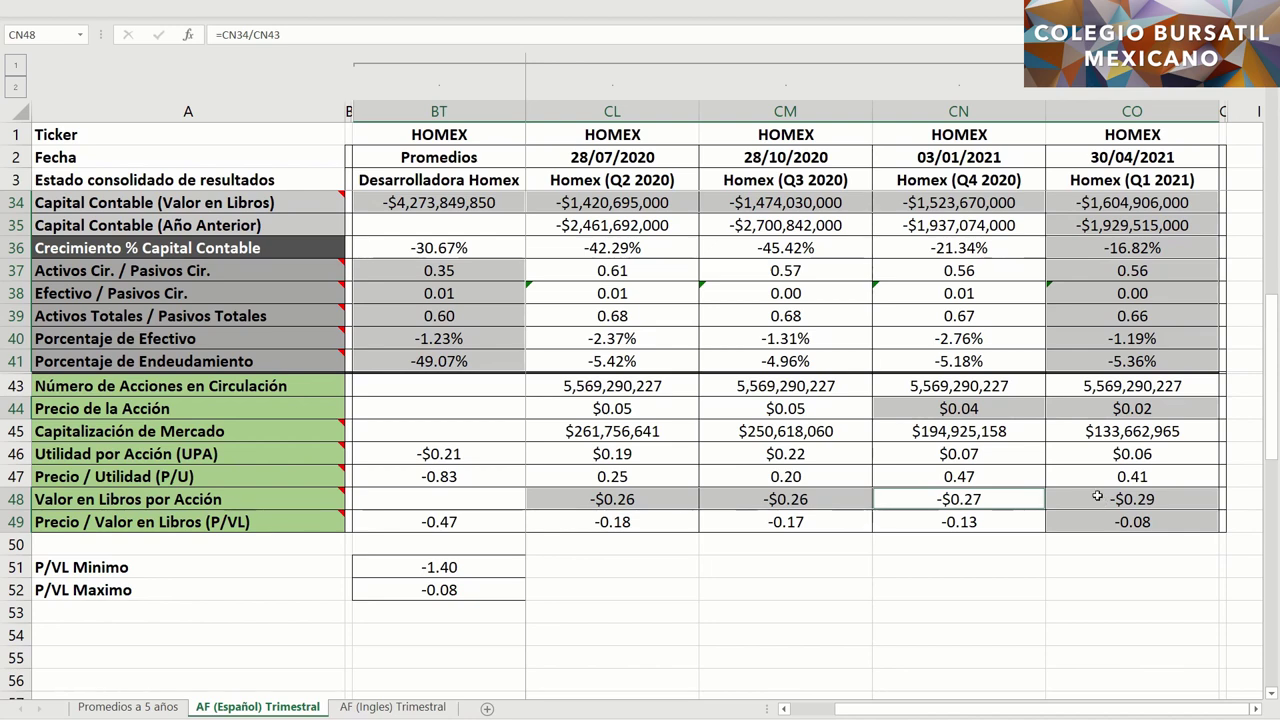
scroll(1060, 294, "up", 2)
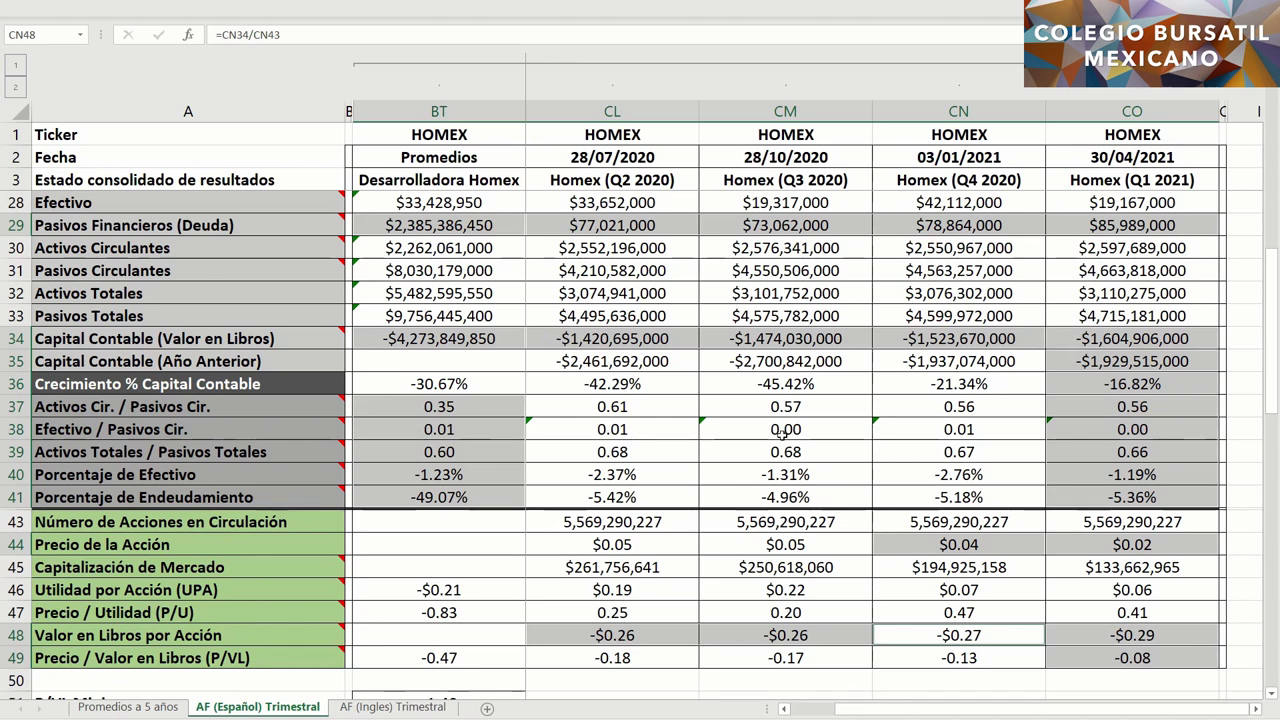
left_click(1077, 656)
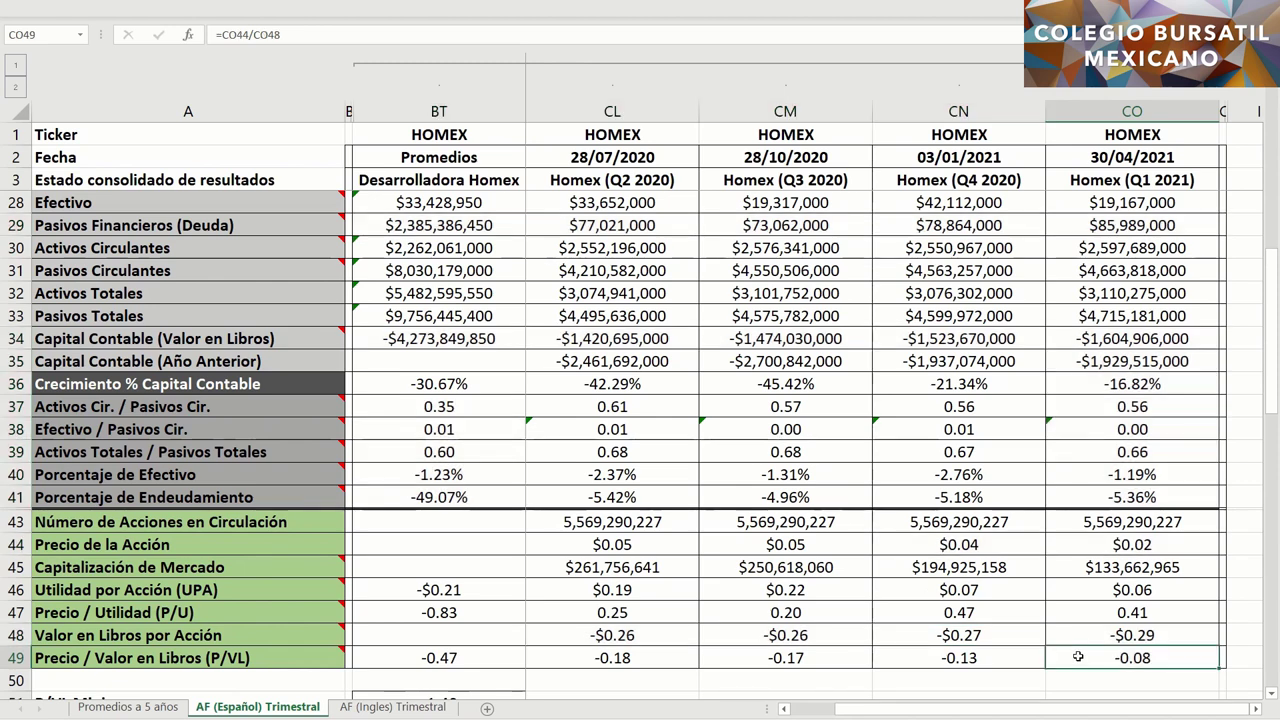